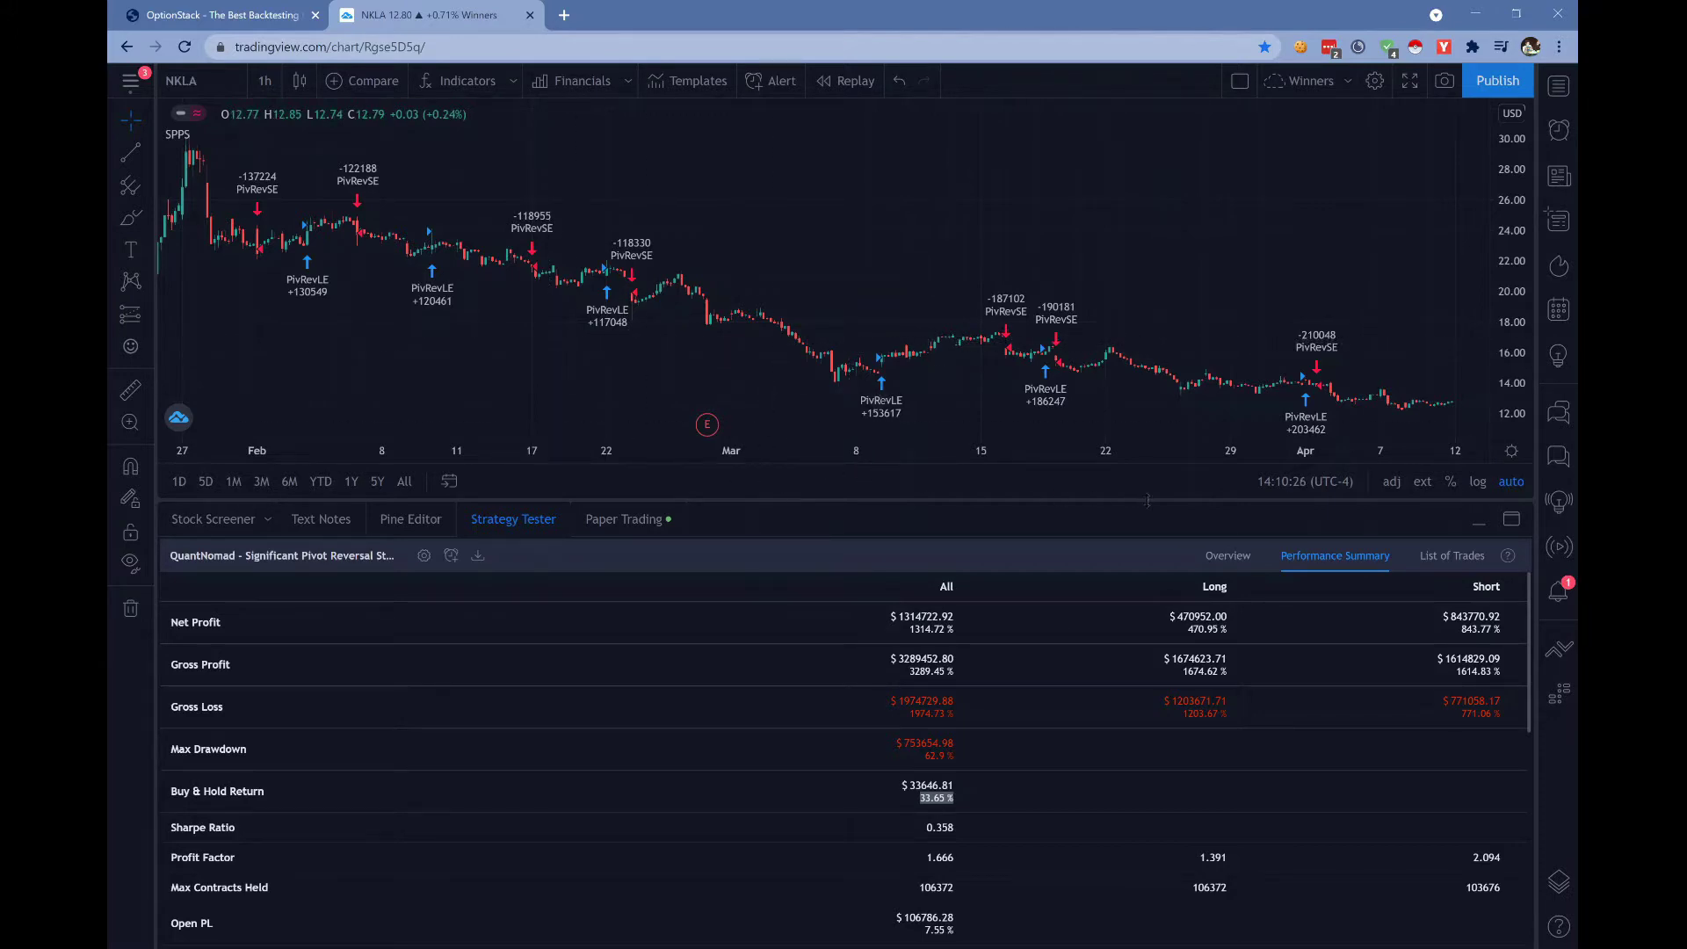
# Clear the highlighted 33.65 %, Buy & Hold Return and 1314.72 % net profit figures
pyautogui.click(908, 799)
pyautogui.moveTo(165, 793); pyautogui.dragTo(281, 797)
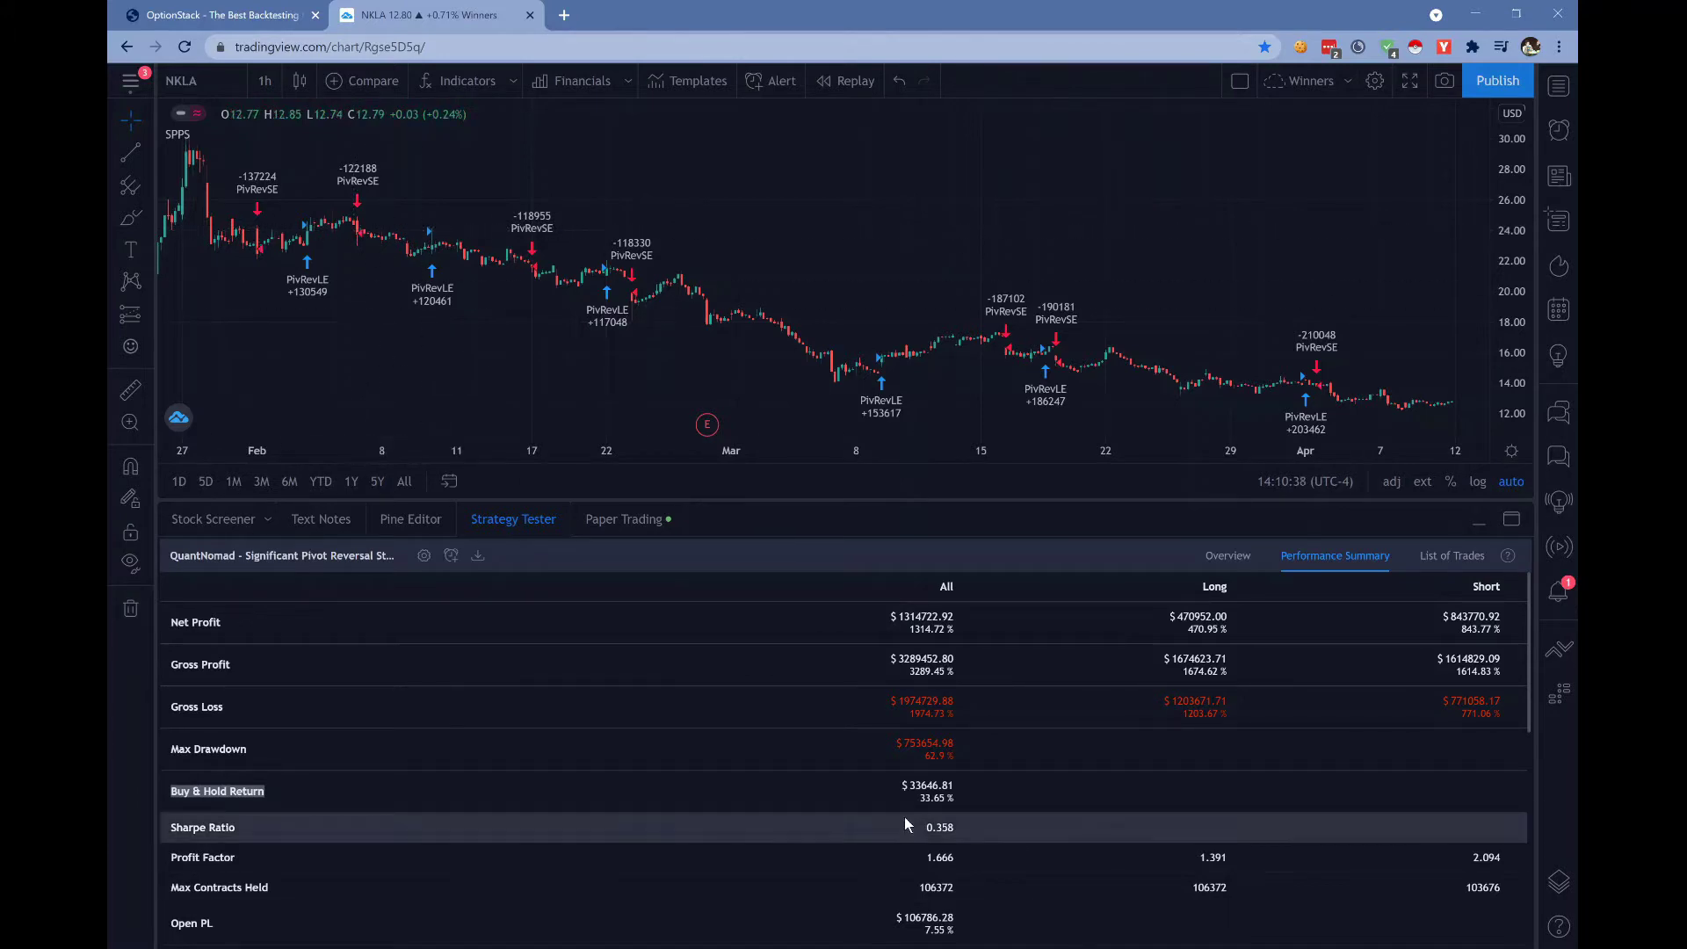
pyautogui.click(909, 795)
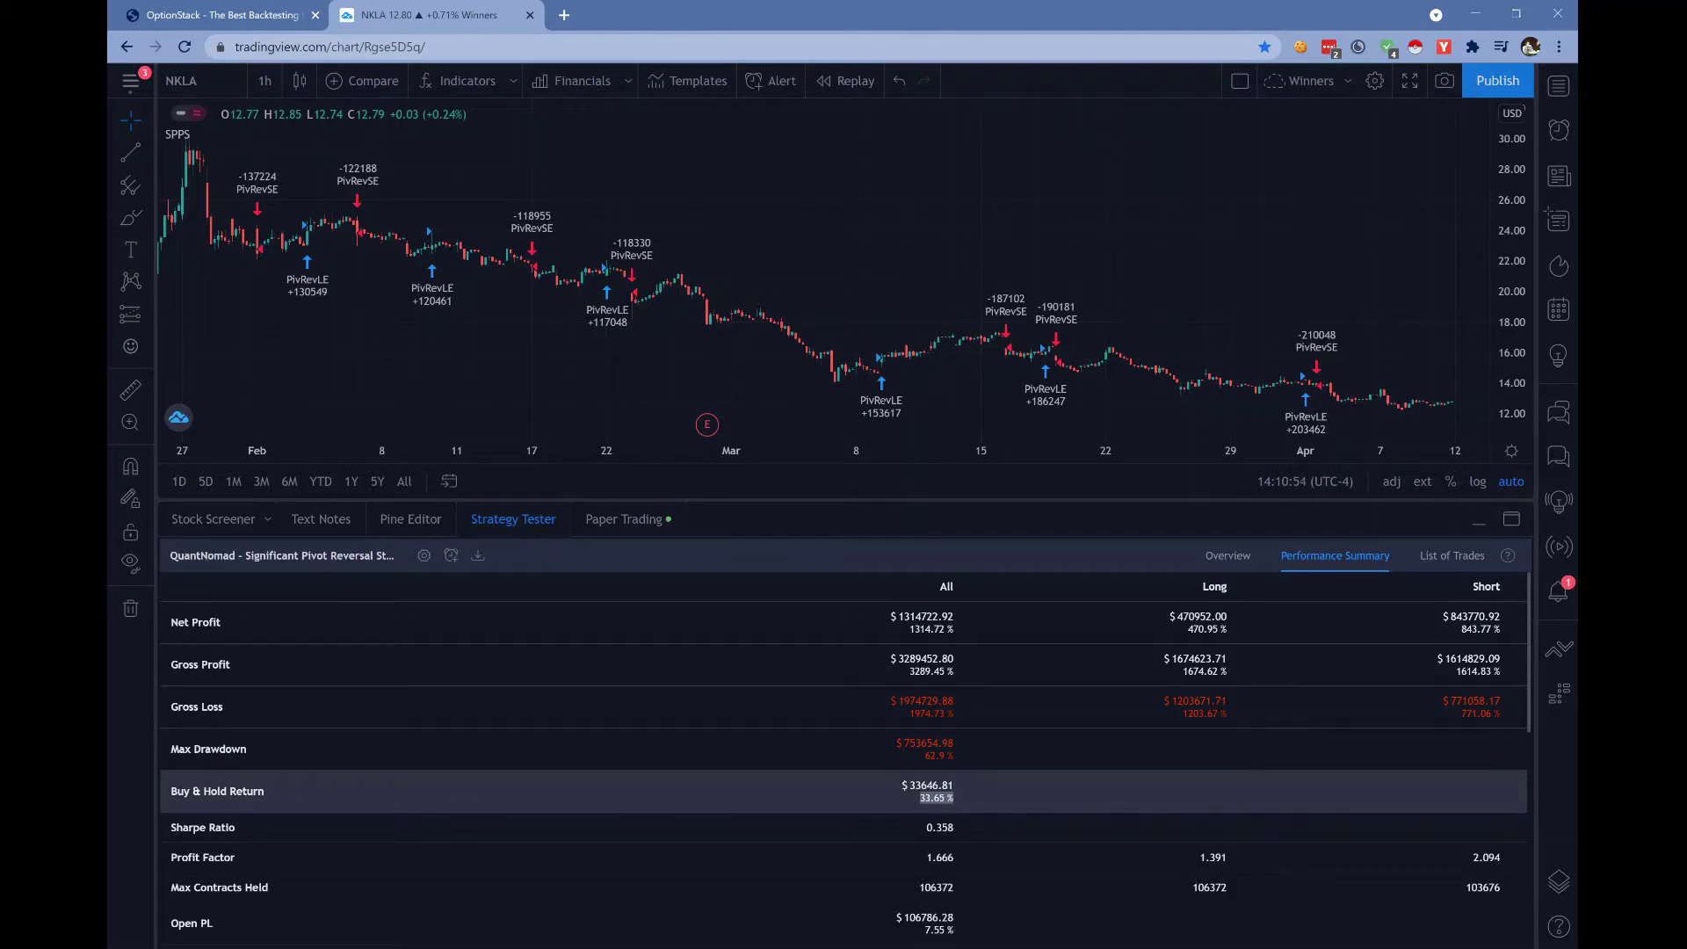
pyautogui.click(903, 630)
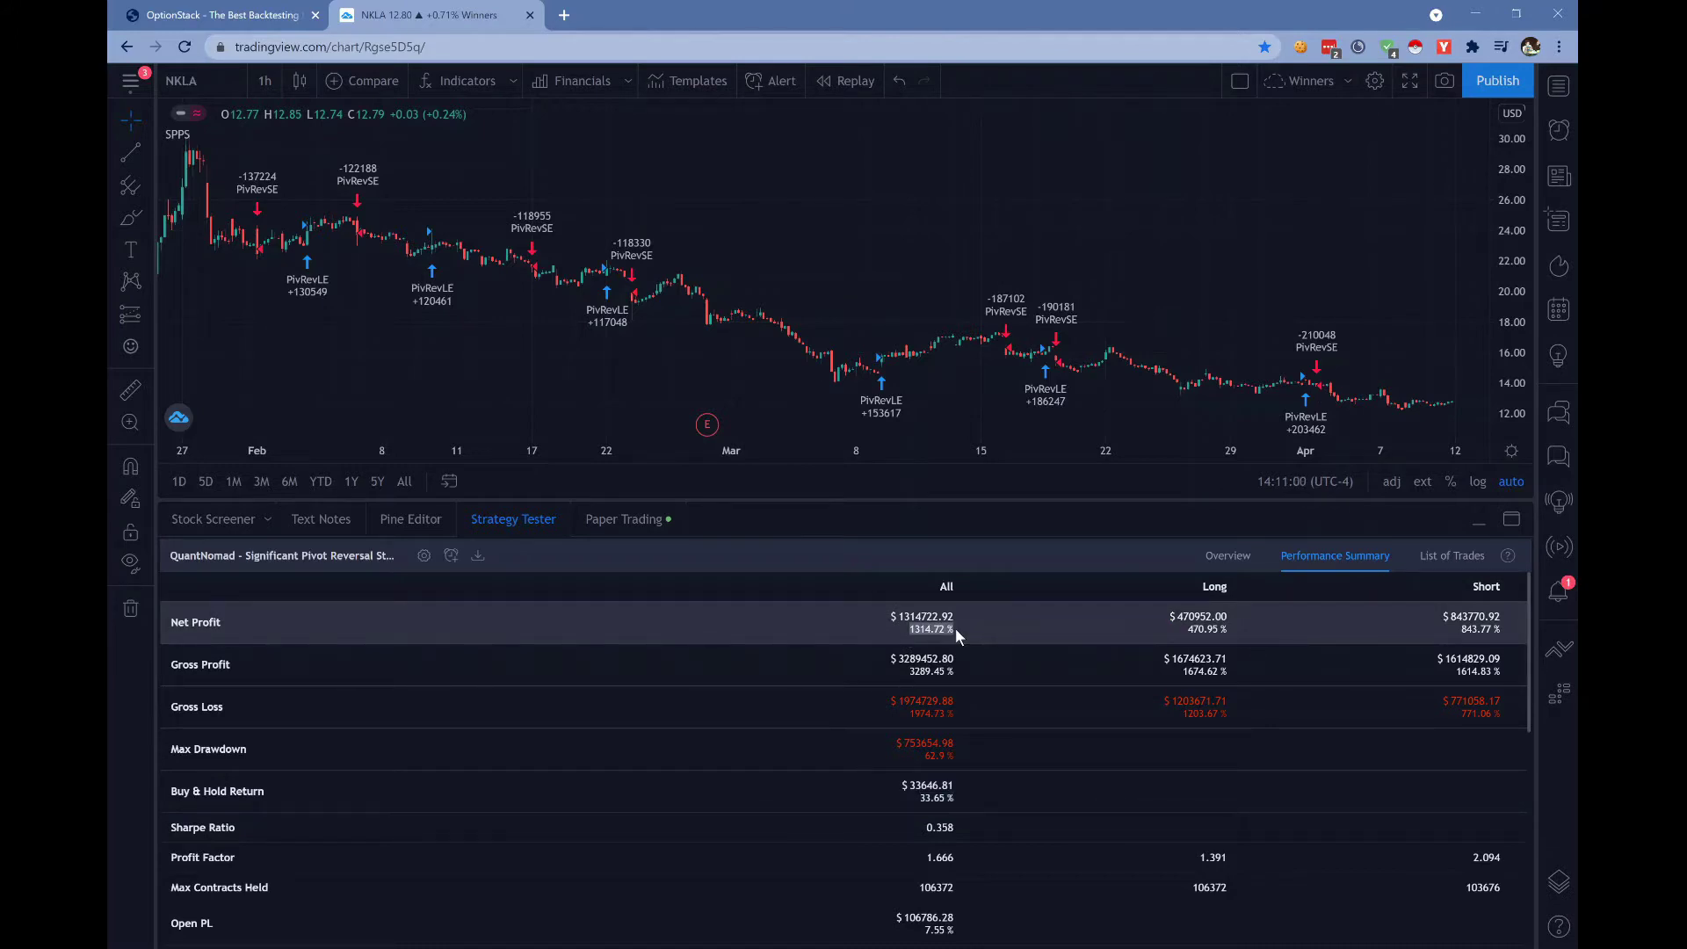
pyautogui.click(943, 804)
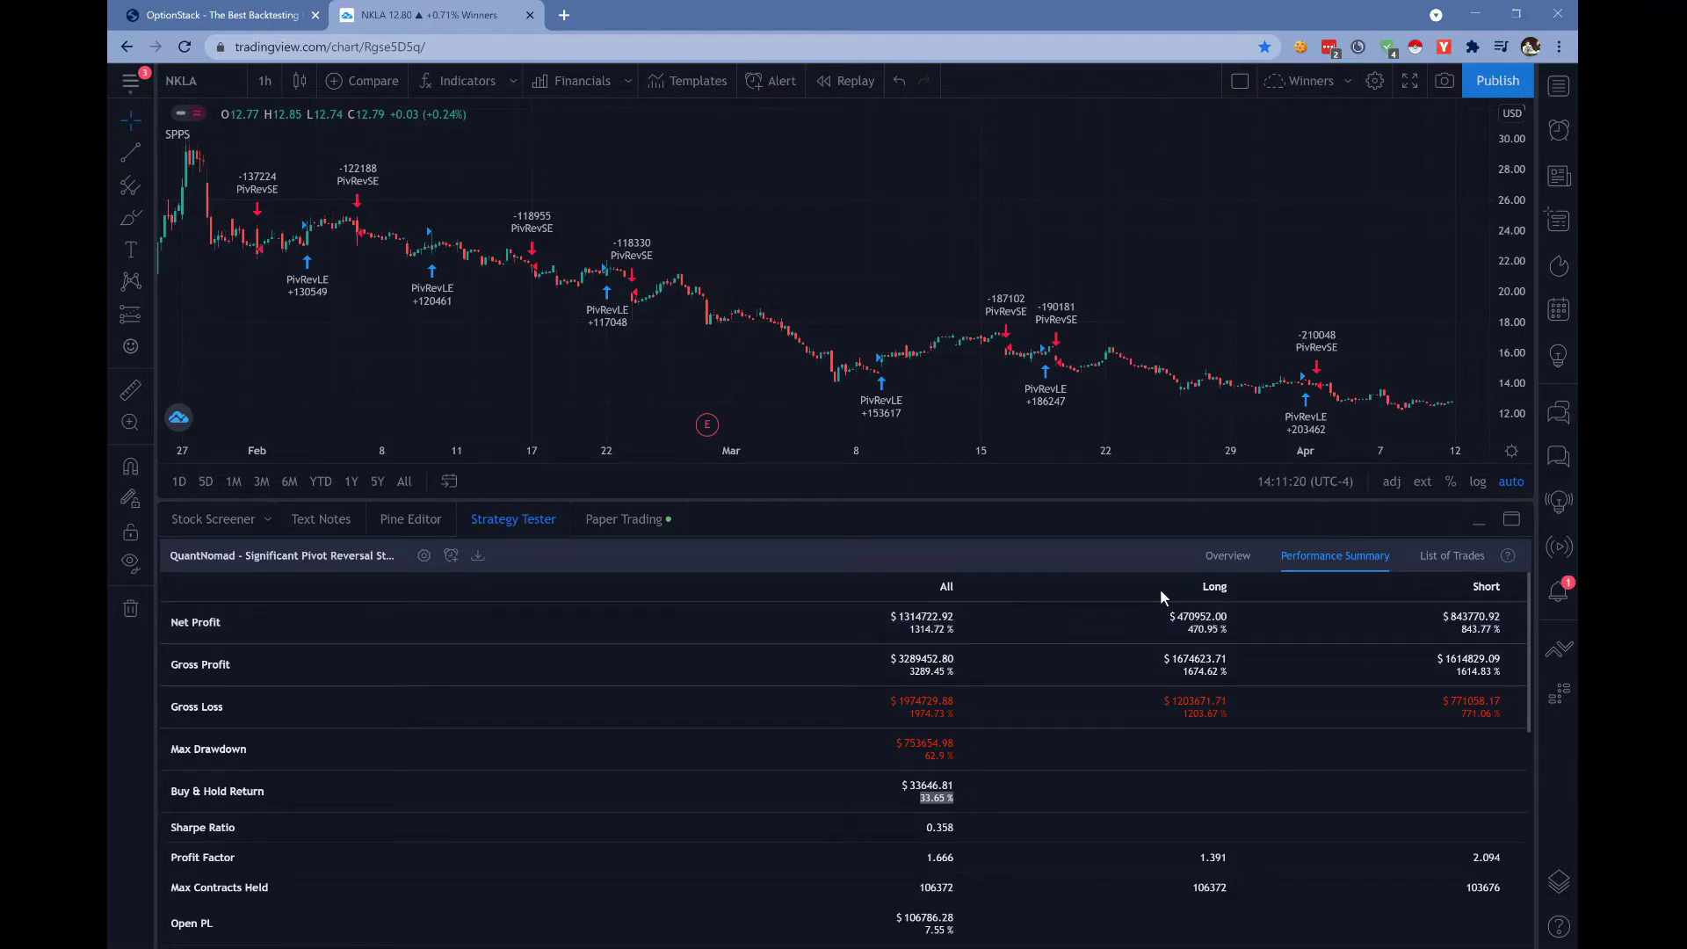
# Show the strategy overview, then open the Pine Editor's untitled default script and its options menu
pyautogui.click(1228, 556)
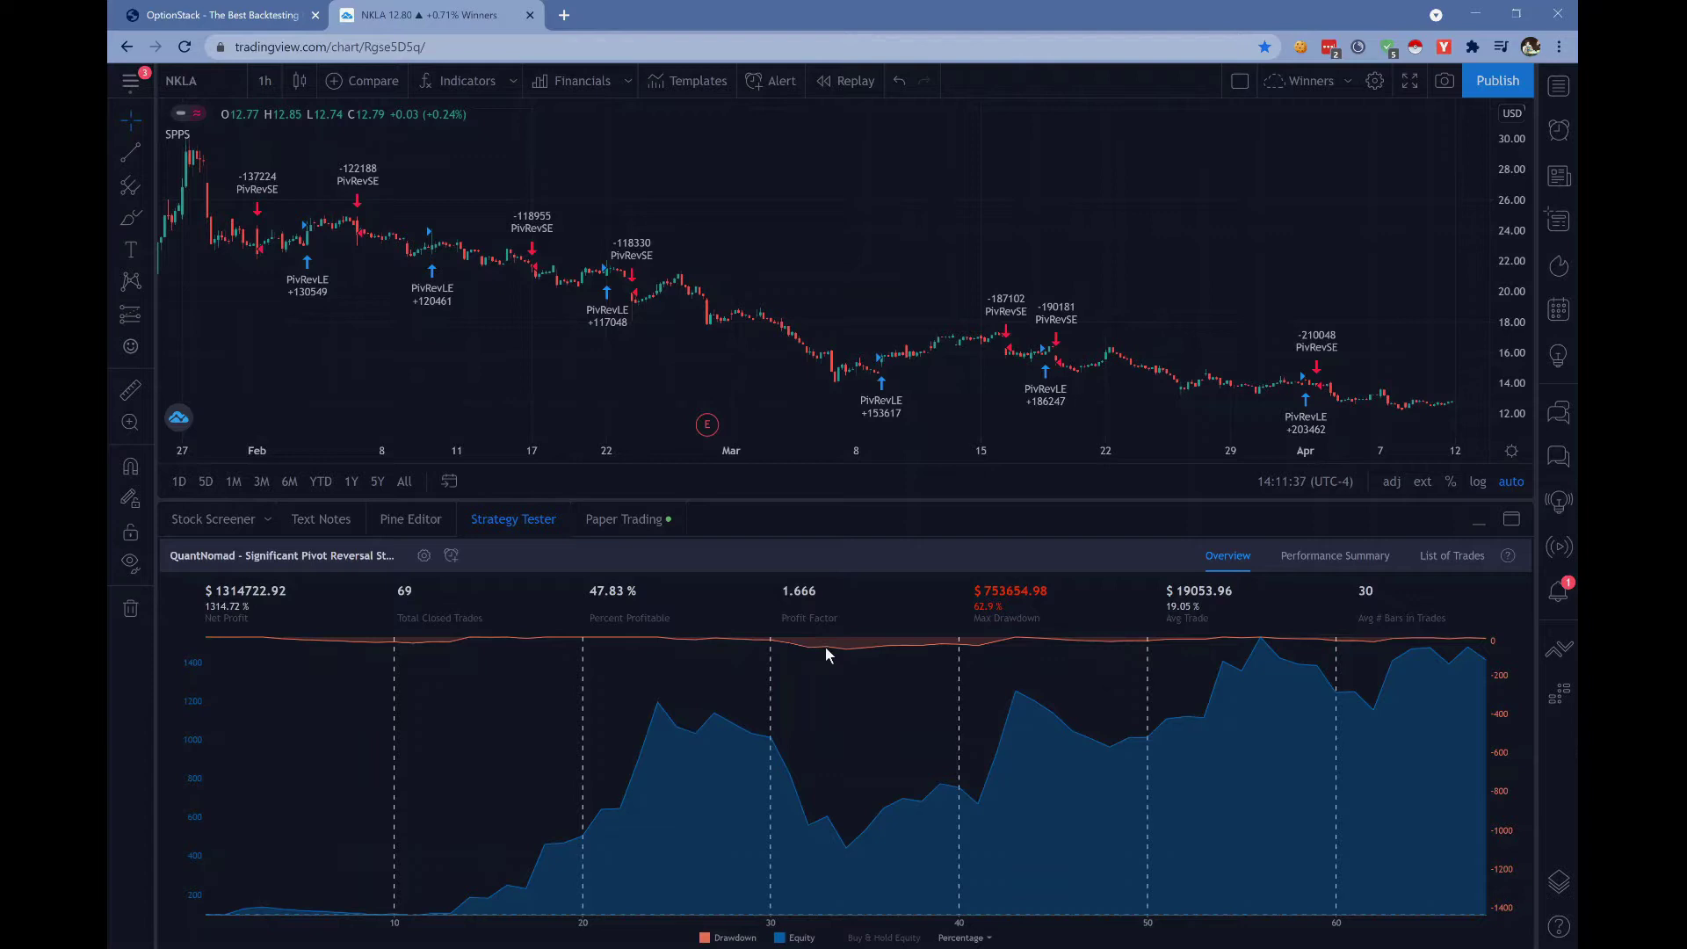
pyautogui.click(414, 529)
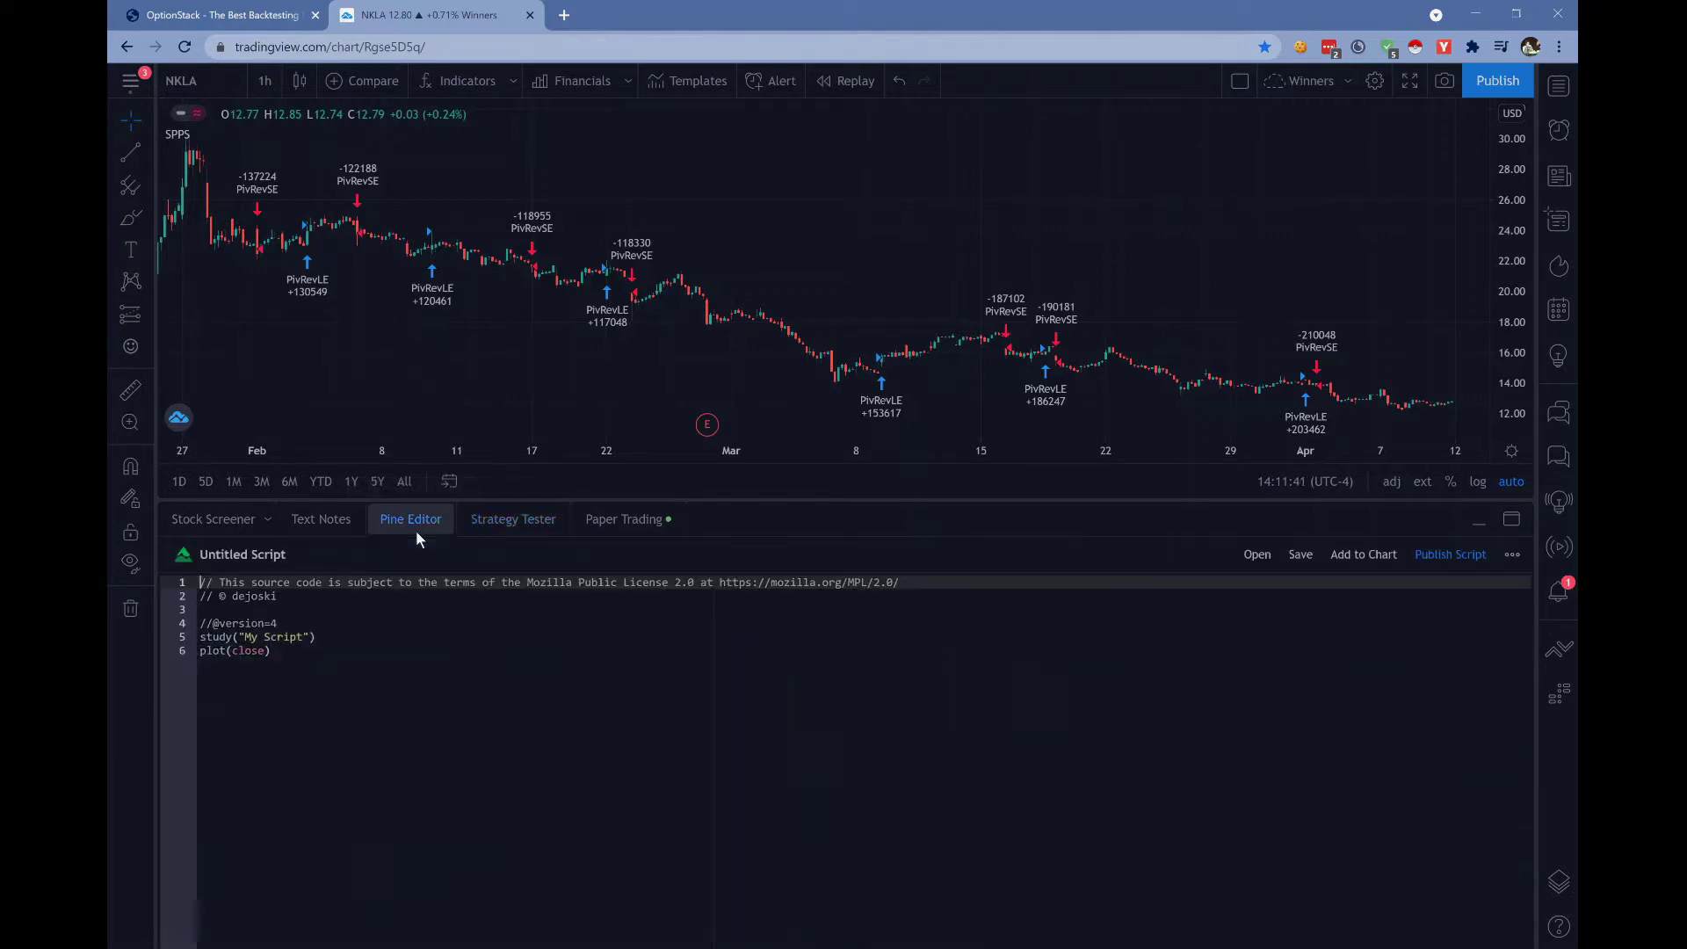
pyautogui.moveTo(281, 651); pyautogui.dragTo(199, 582)
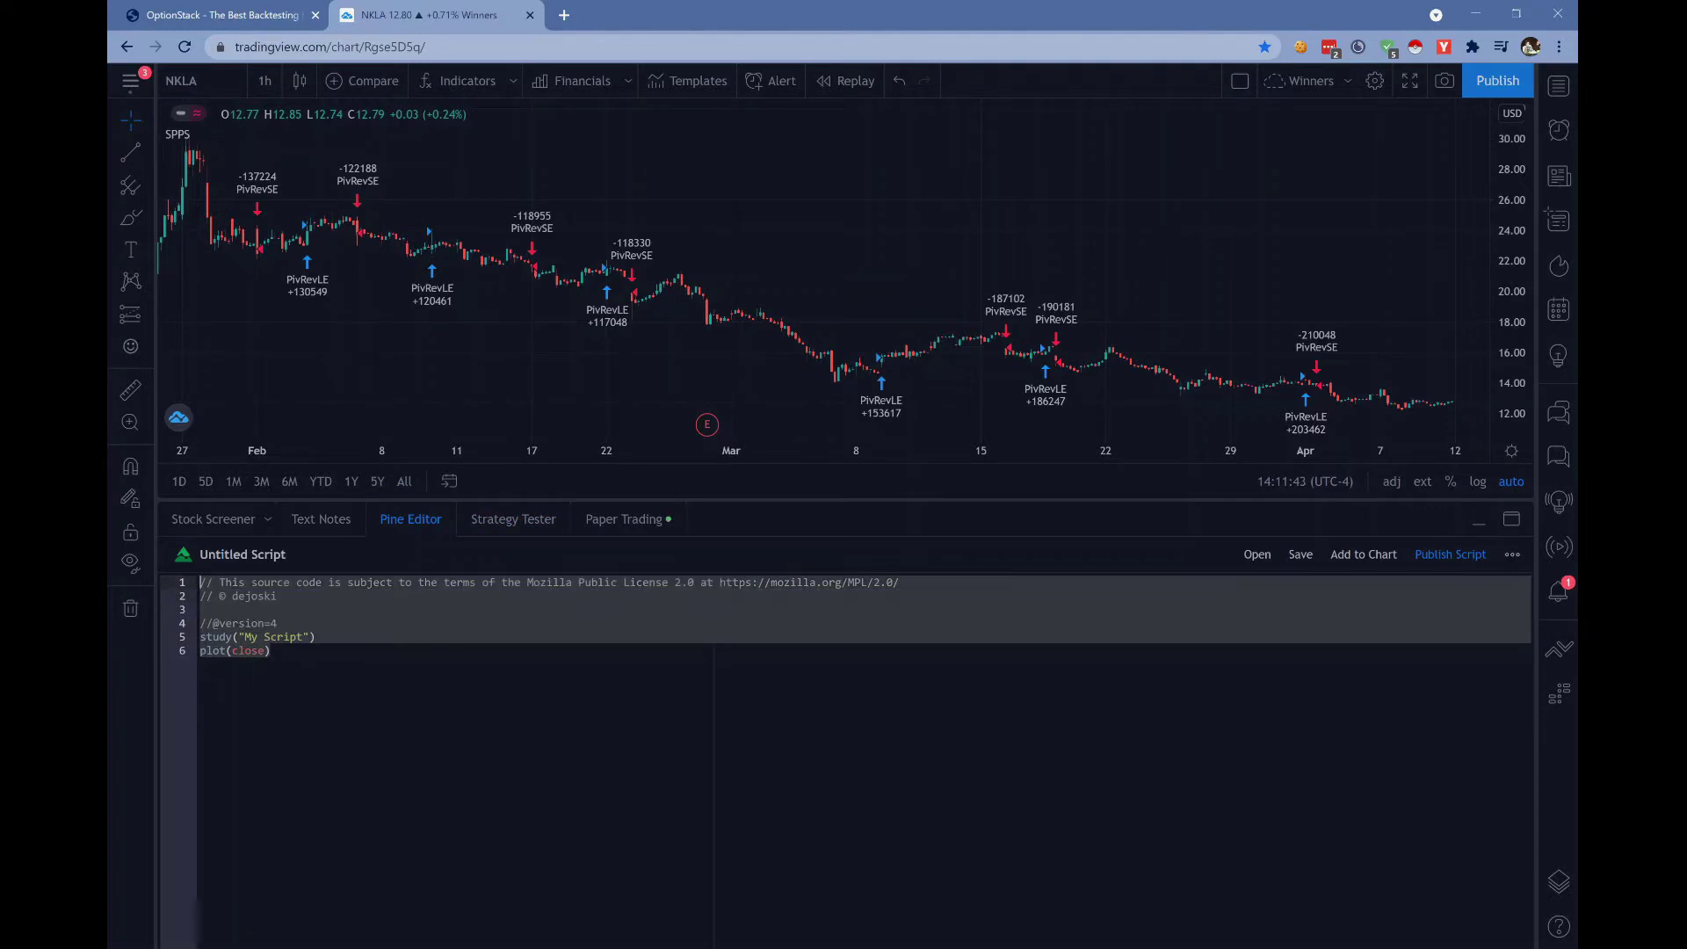
pyautogui.click(272, 651)
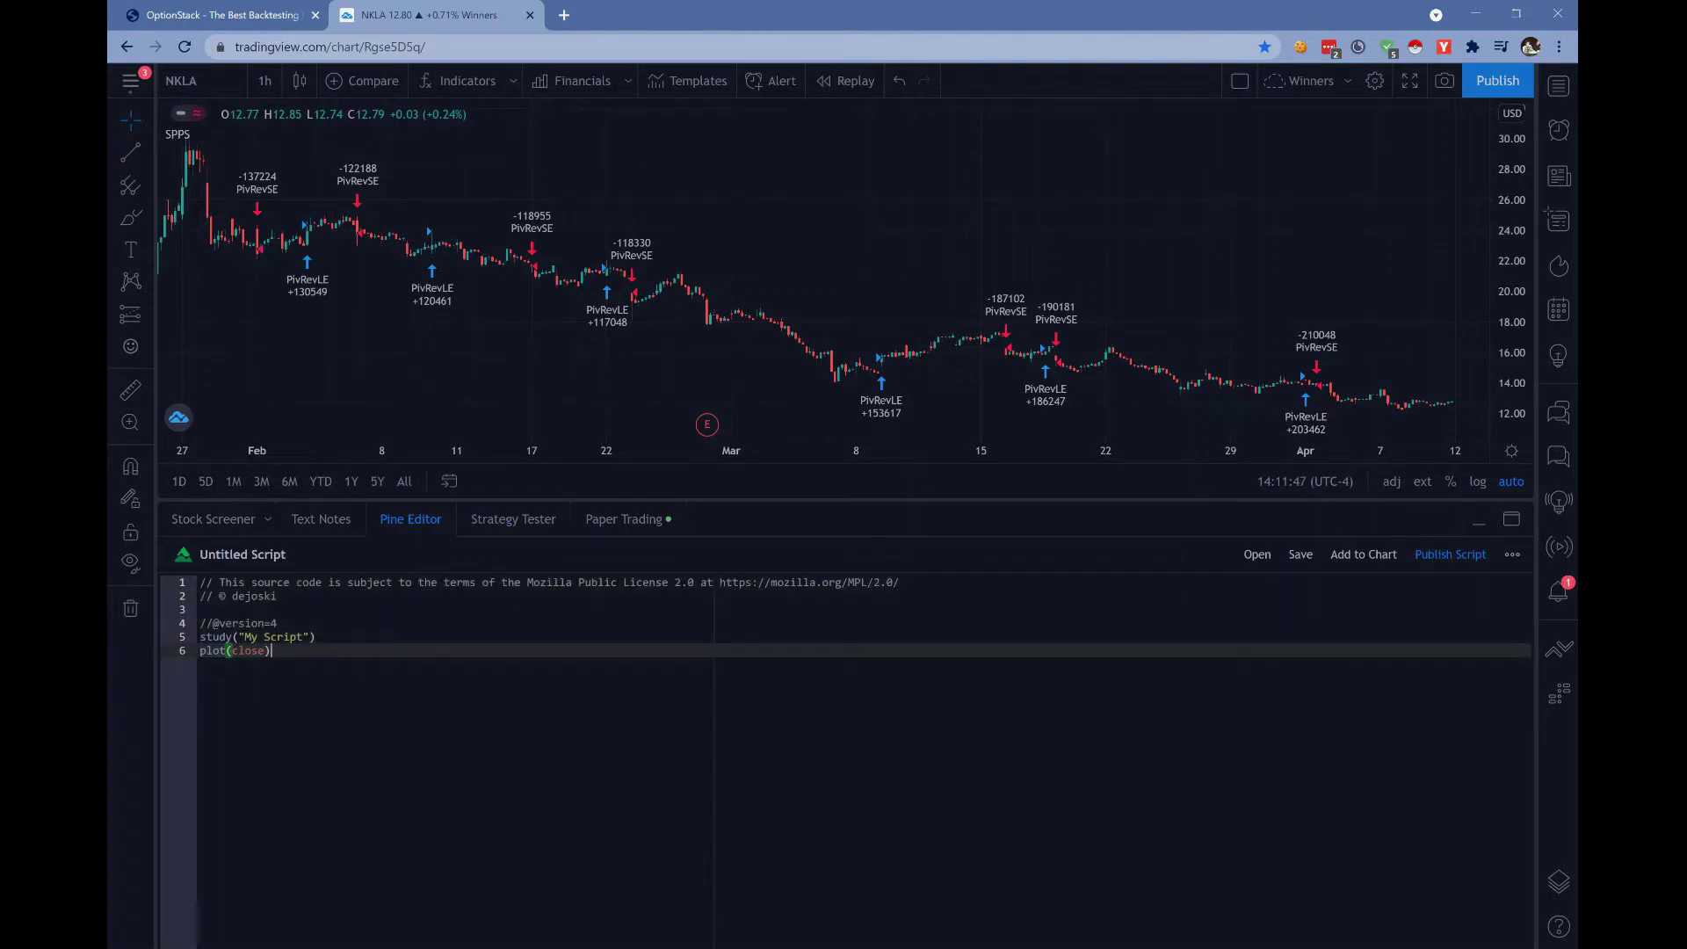
pyautogui.click(1512, 555)
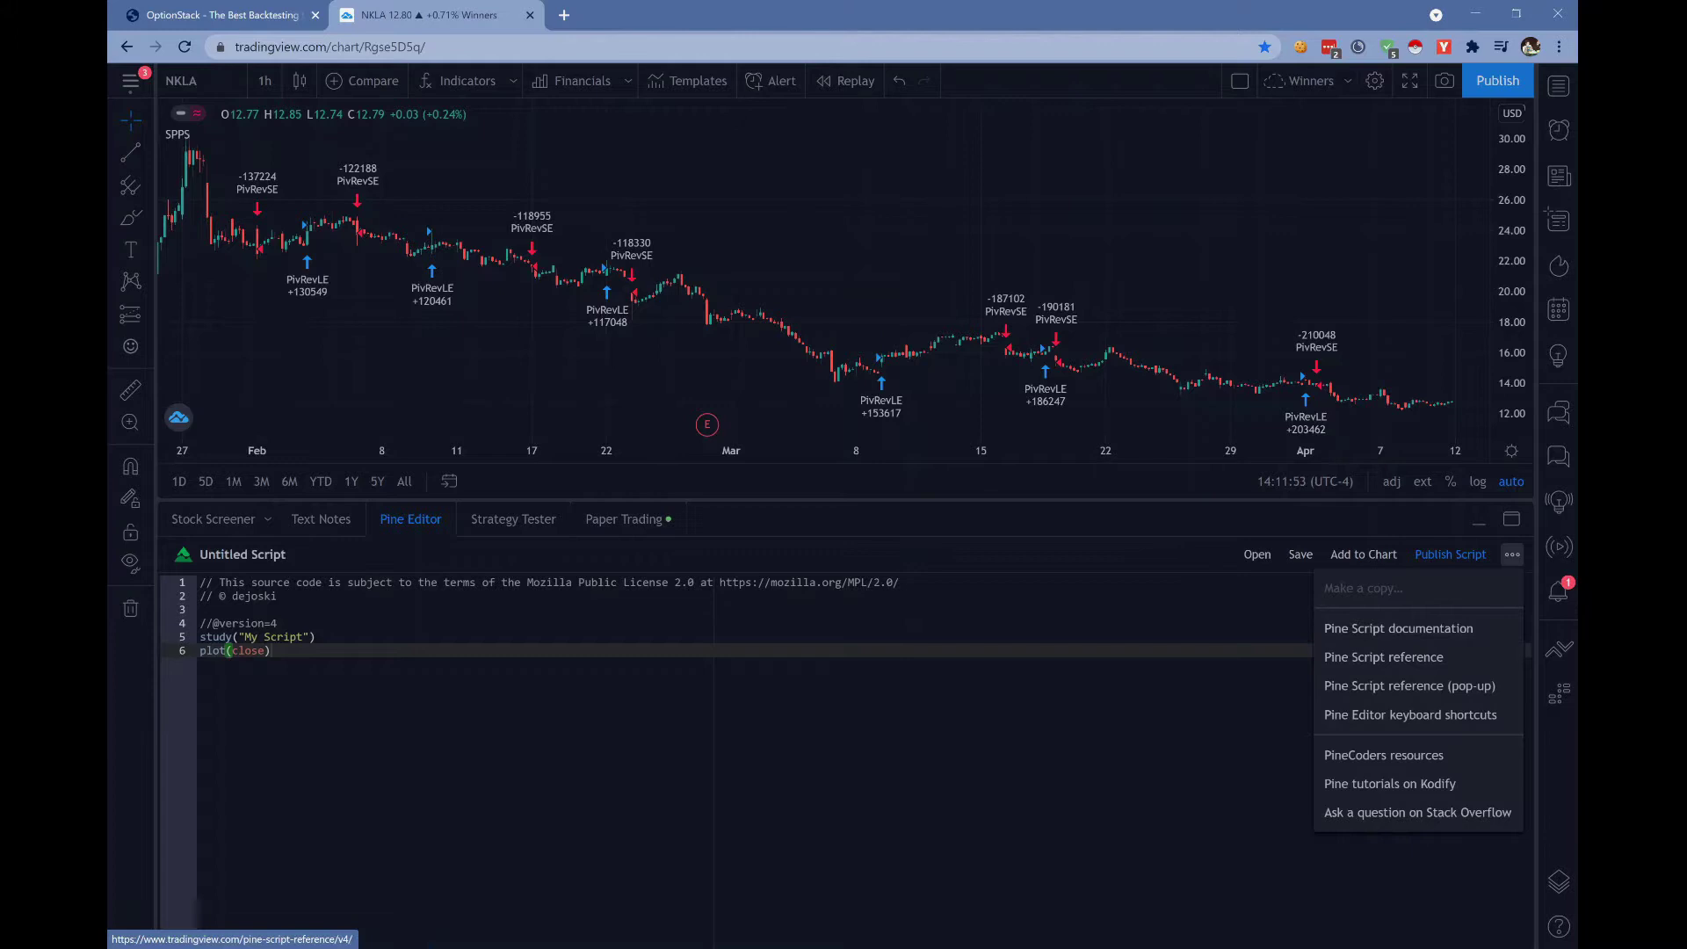
pyautogui.click(316, 637)
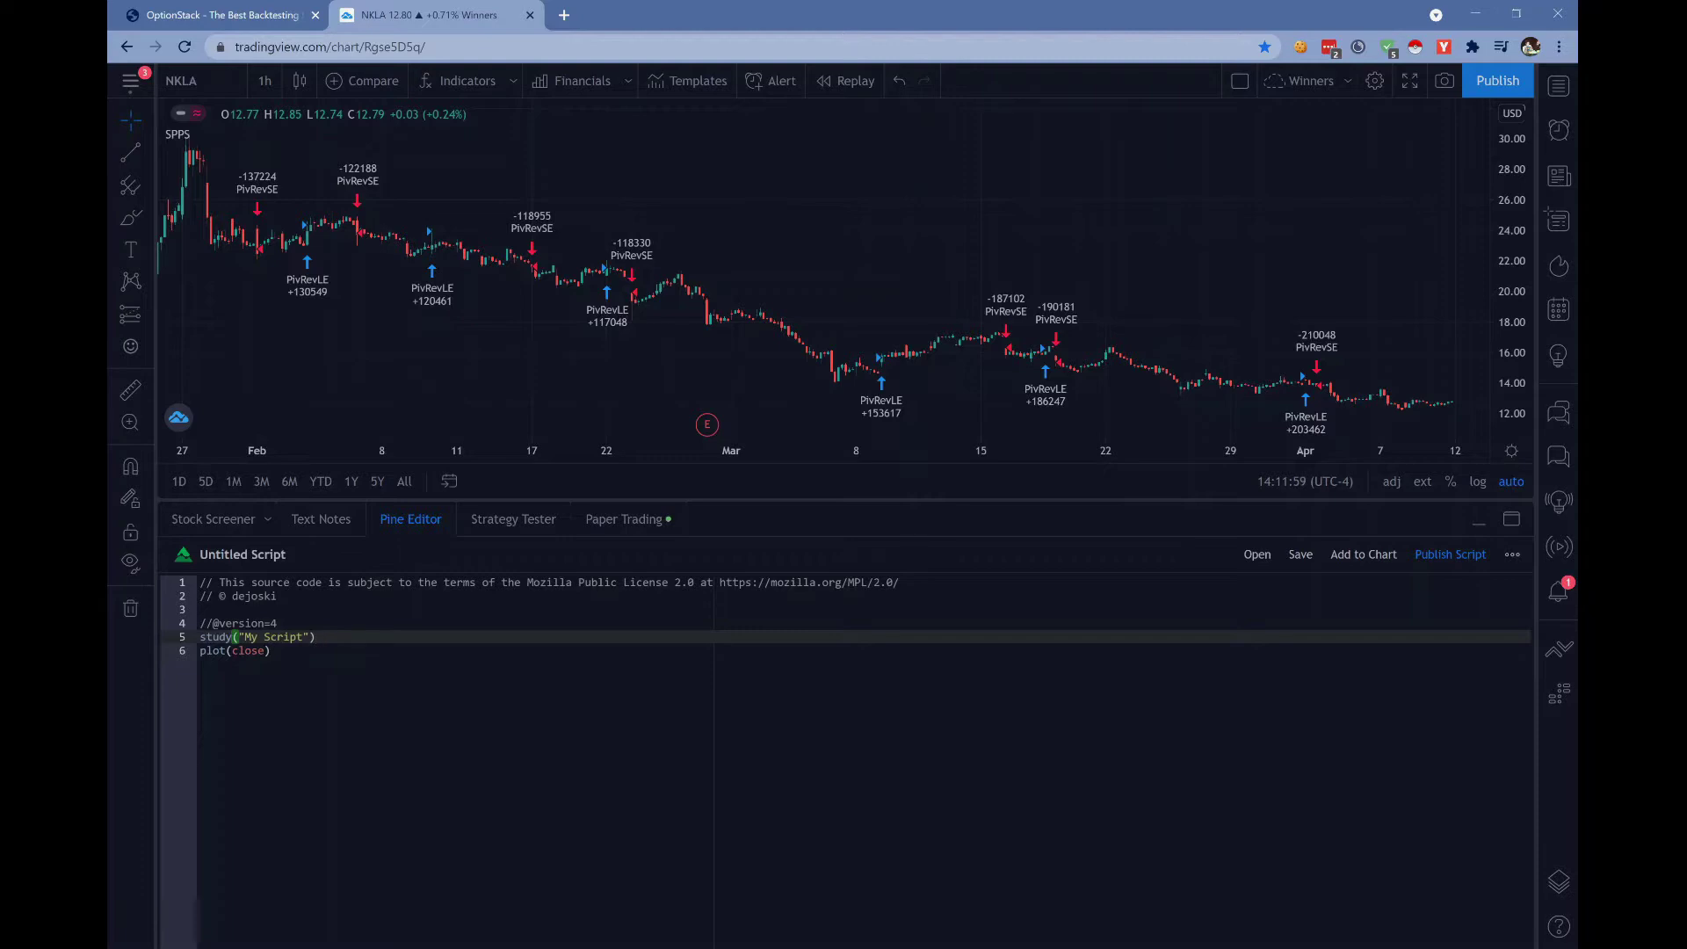
# Search the indicators library for 'strategy' and add the Aroon-based Strategy to the NKLA chart
pyautogui.click(459, 82)
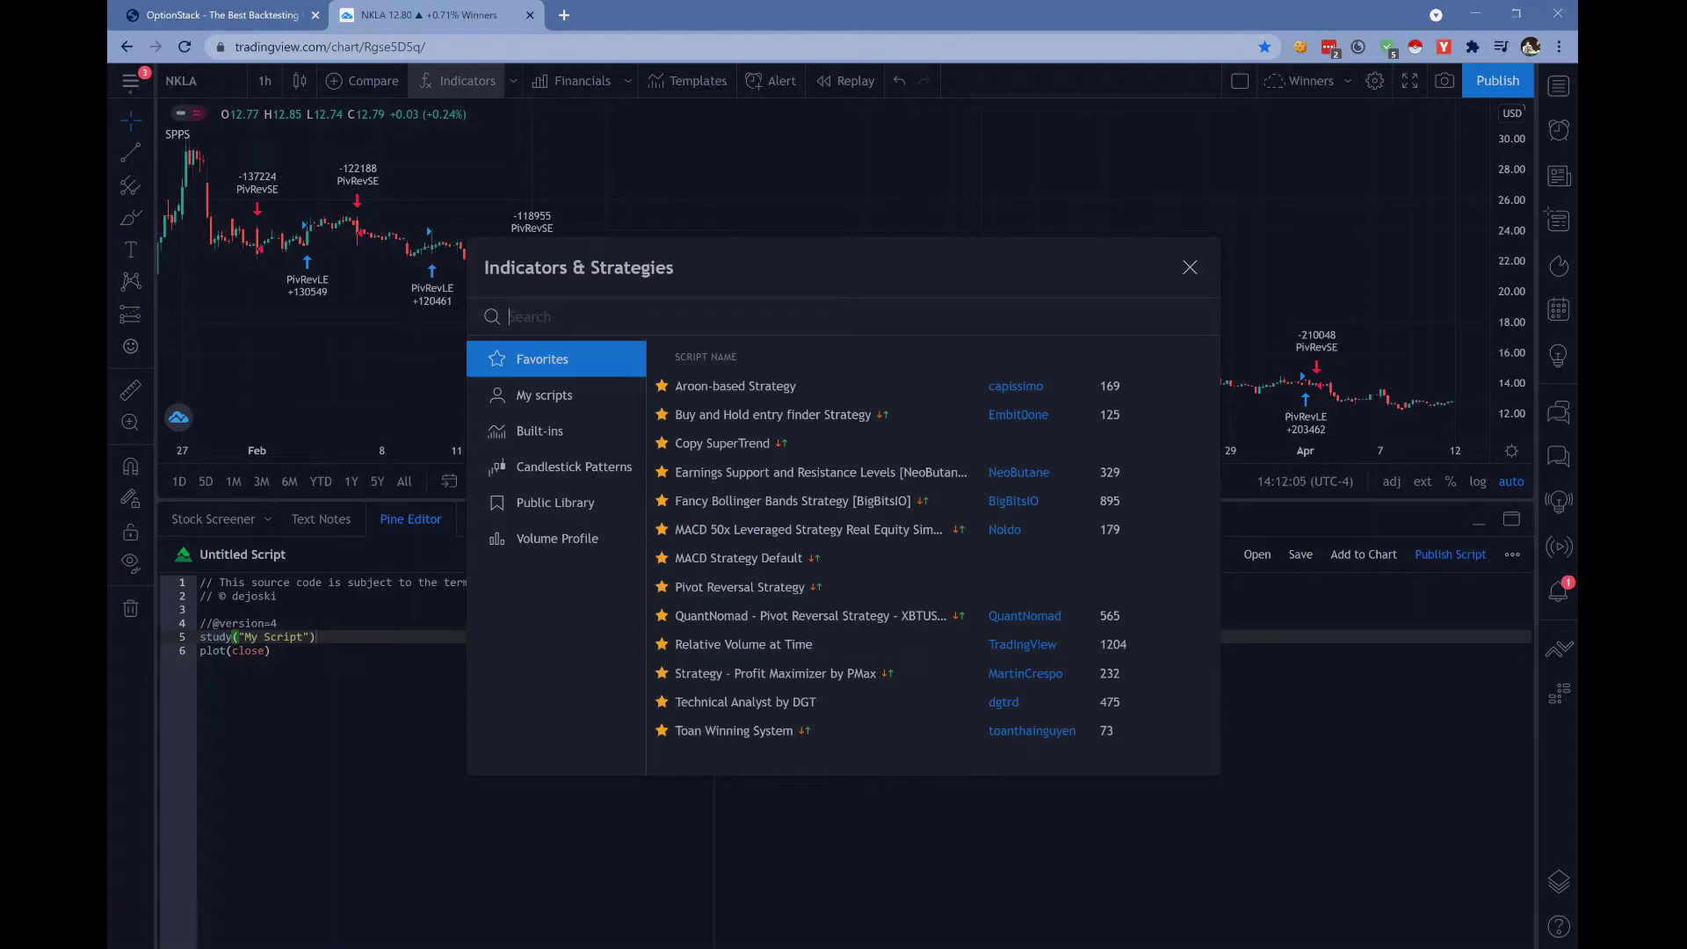
pyautogui.write('strategy')
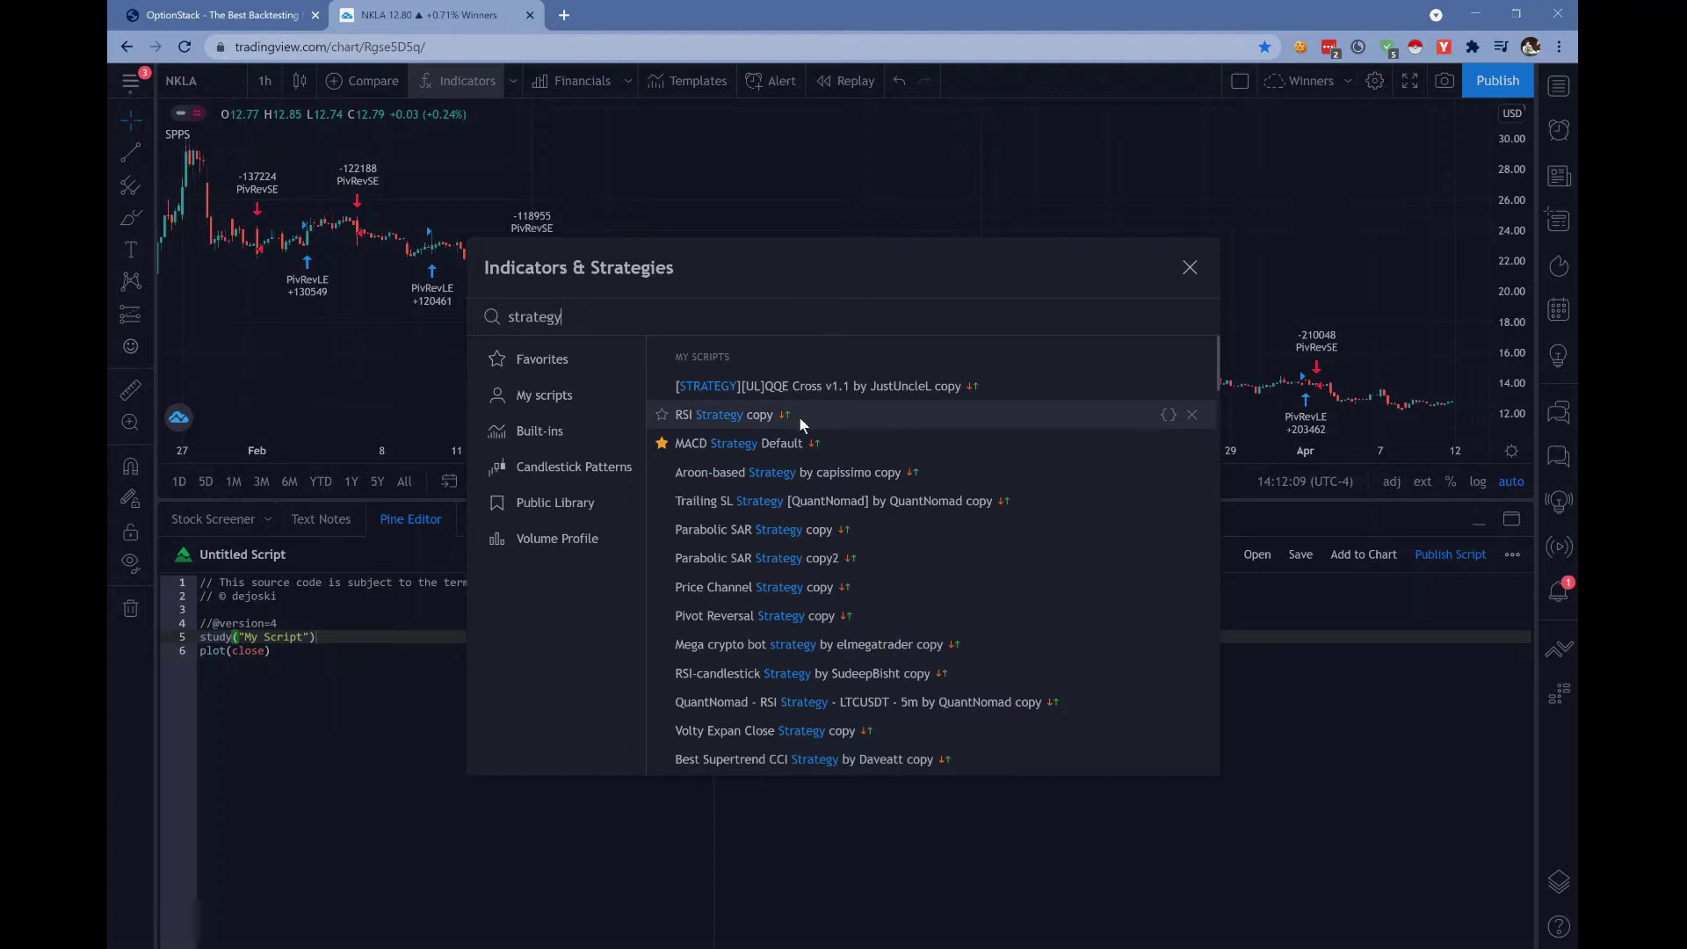
pyautogui.click(926, 478)
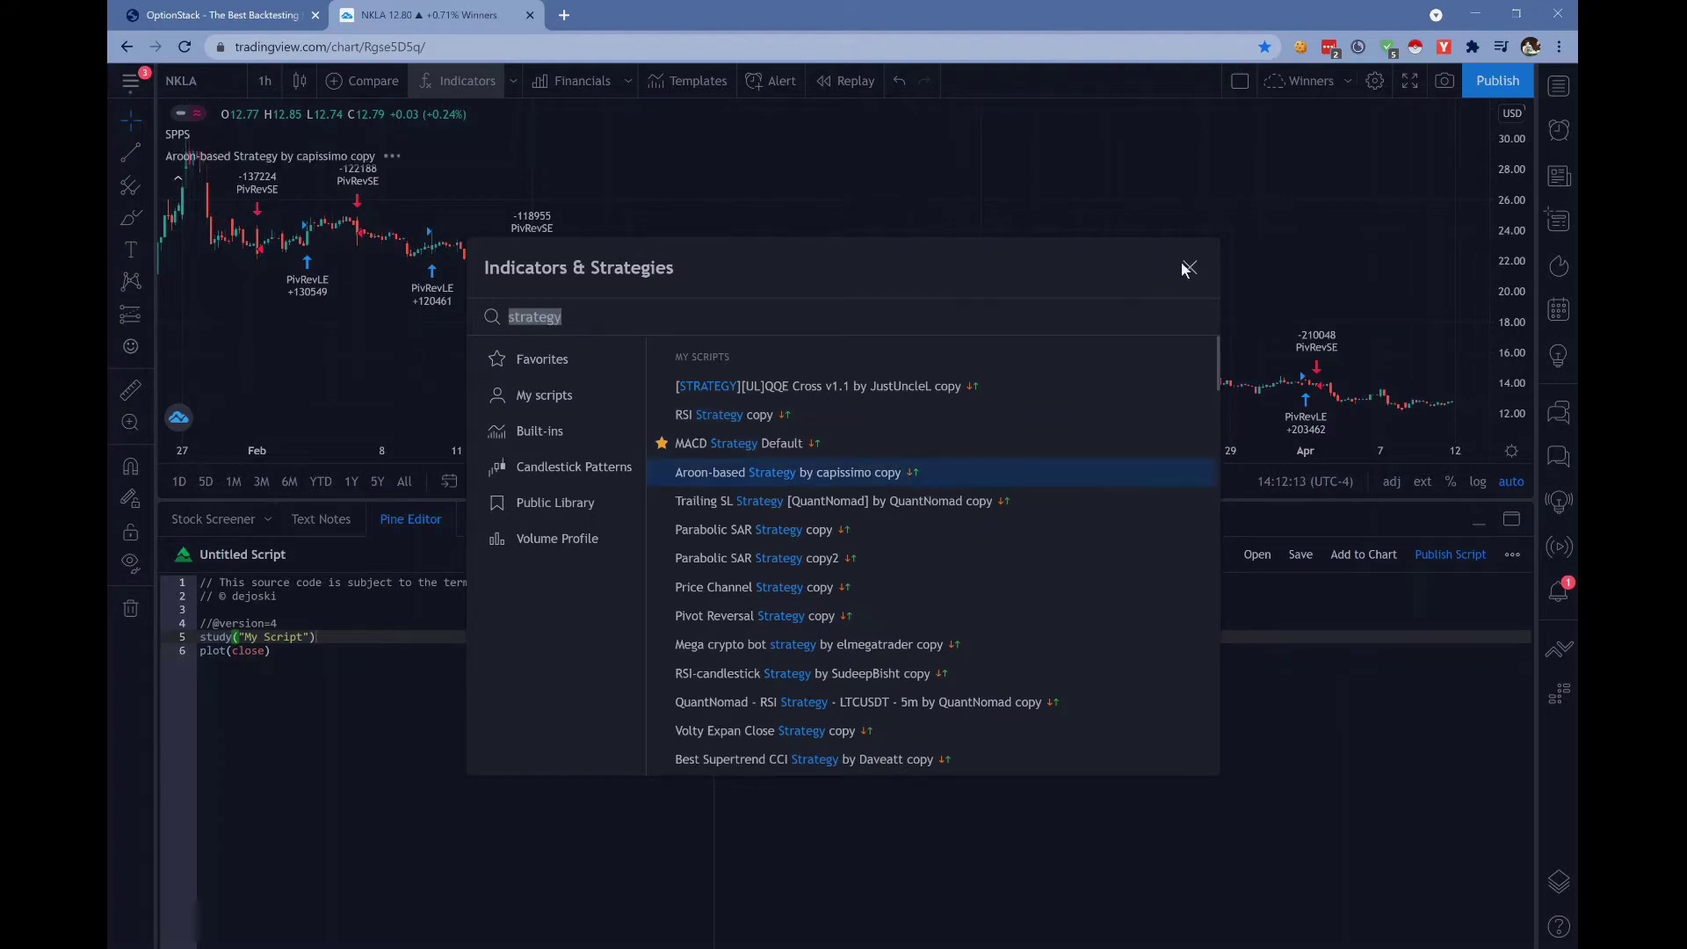
pyautogui.click(1189, 267)
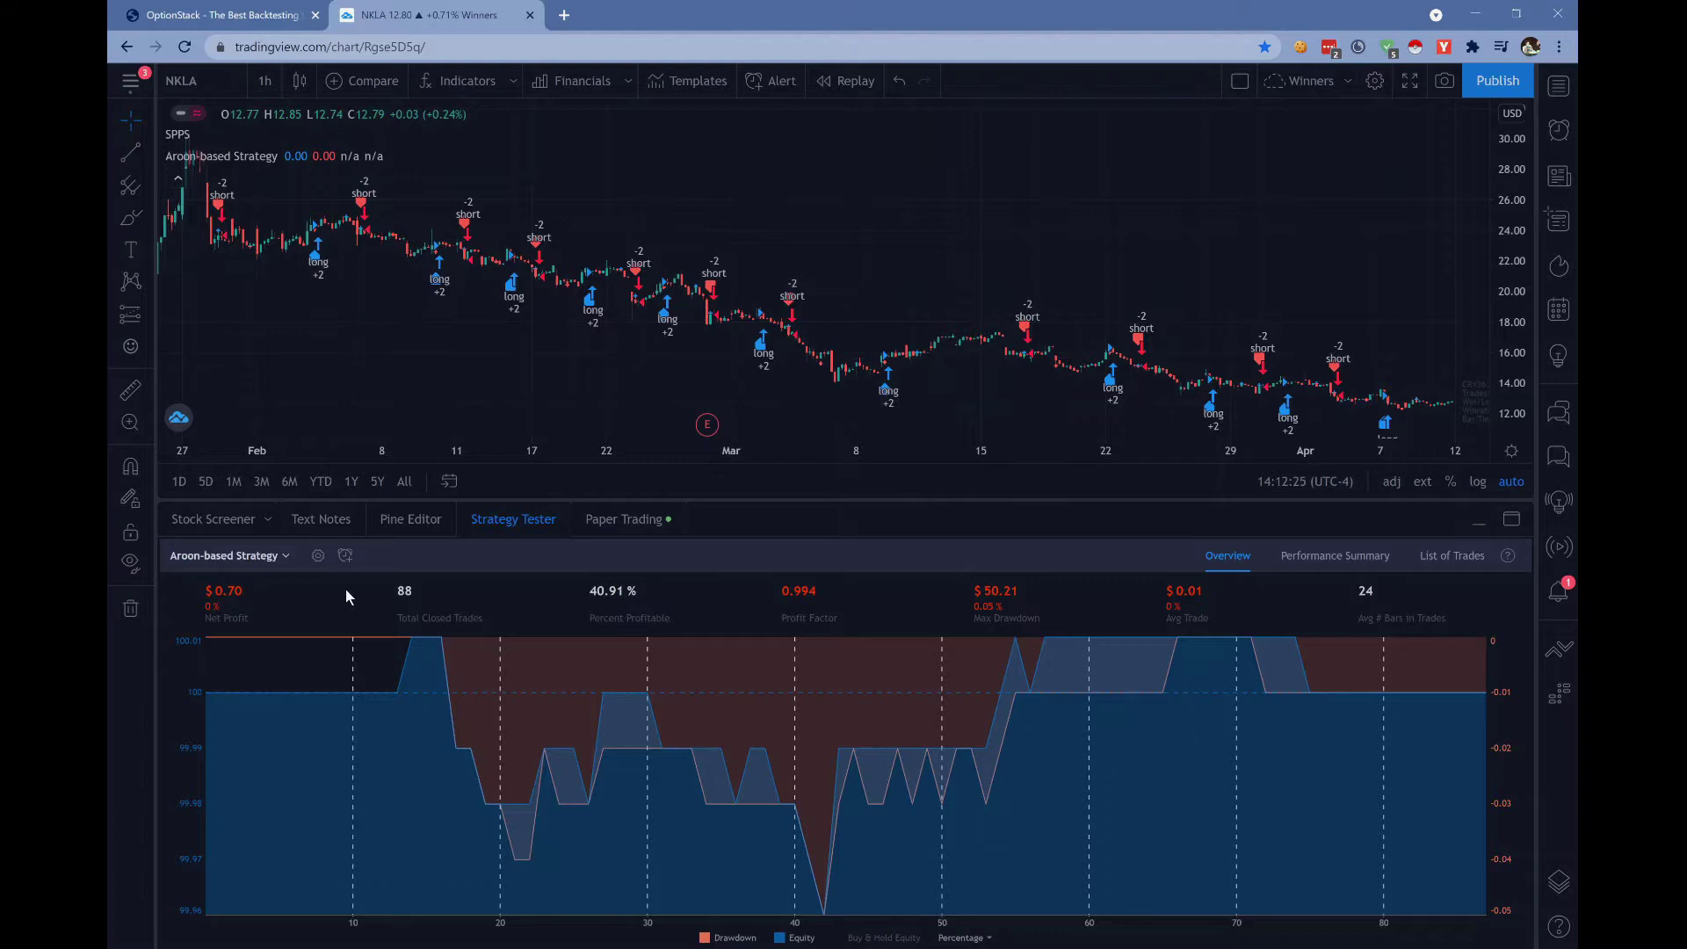
# Set the Aroon-based Strategy's order size to 100 % of equity in its Properties
pyautogui.click(317, 558)
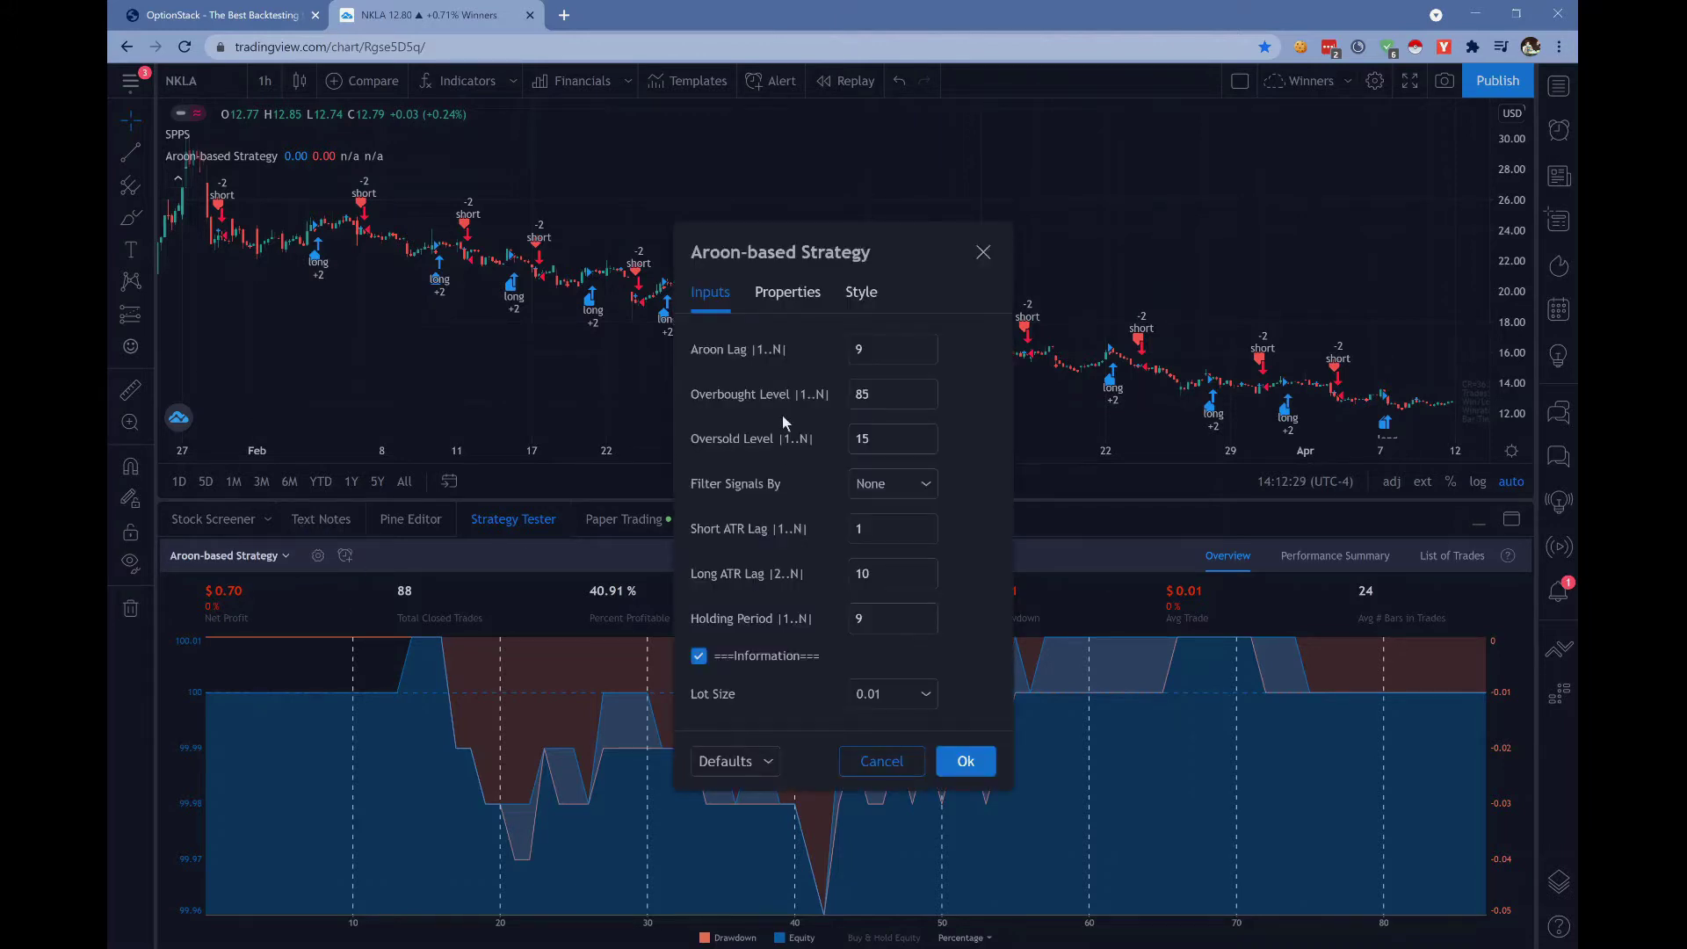
pyautogui.click(775, 295)
pyautogui.click(914, 439)
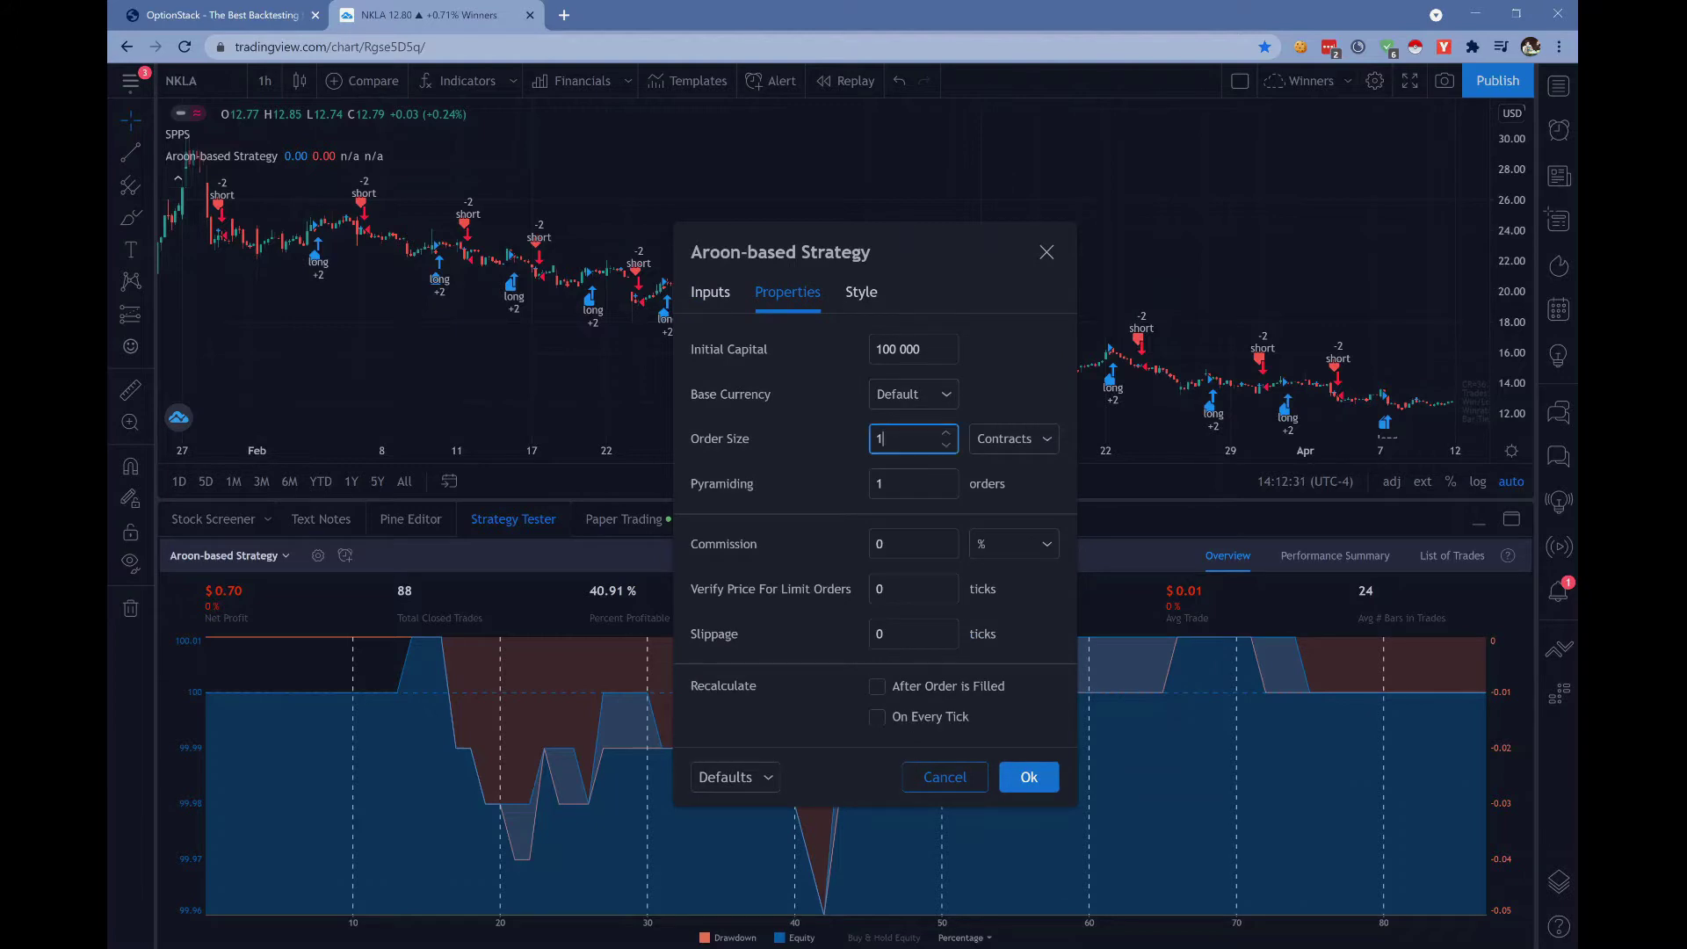
pyautogui.write('00')
pyautogui.click(1028, 442)
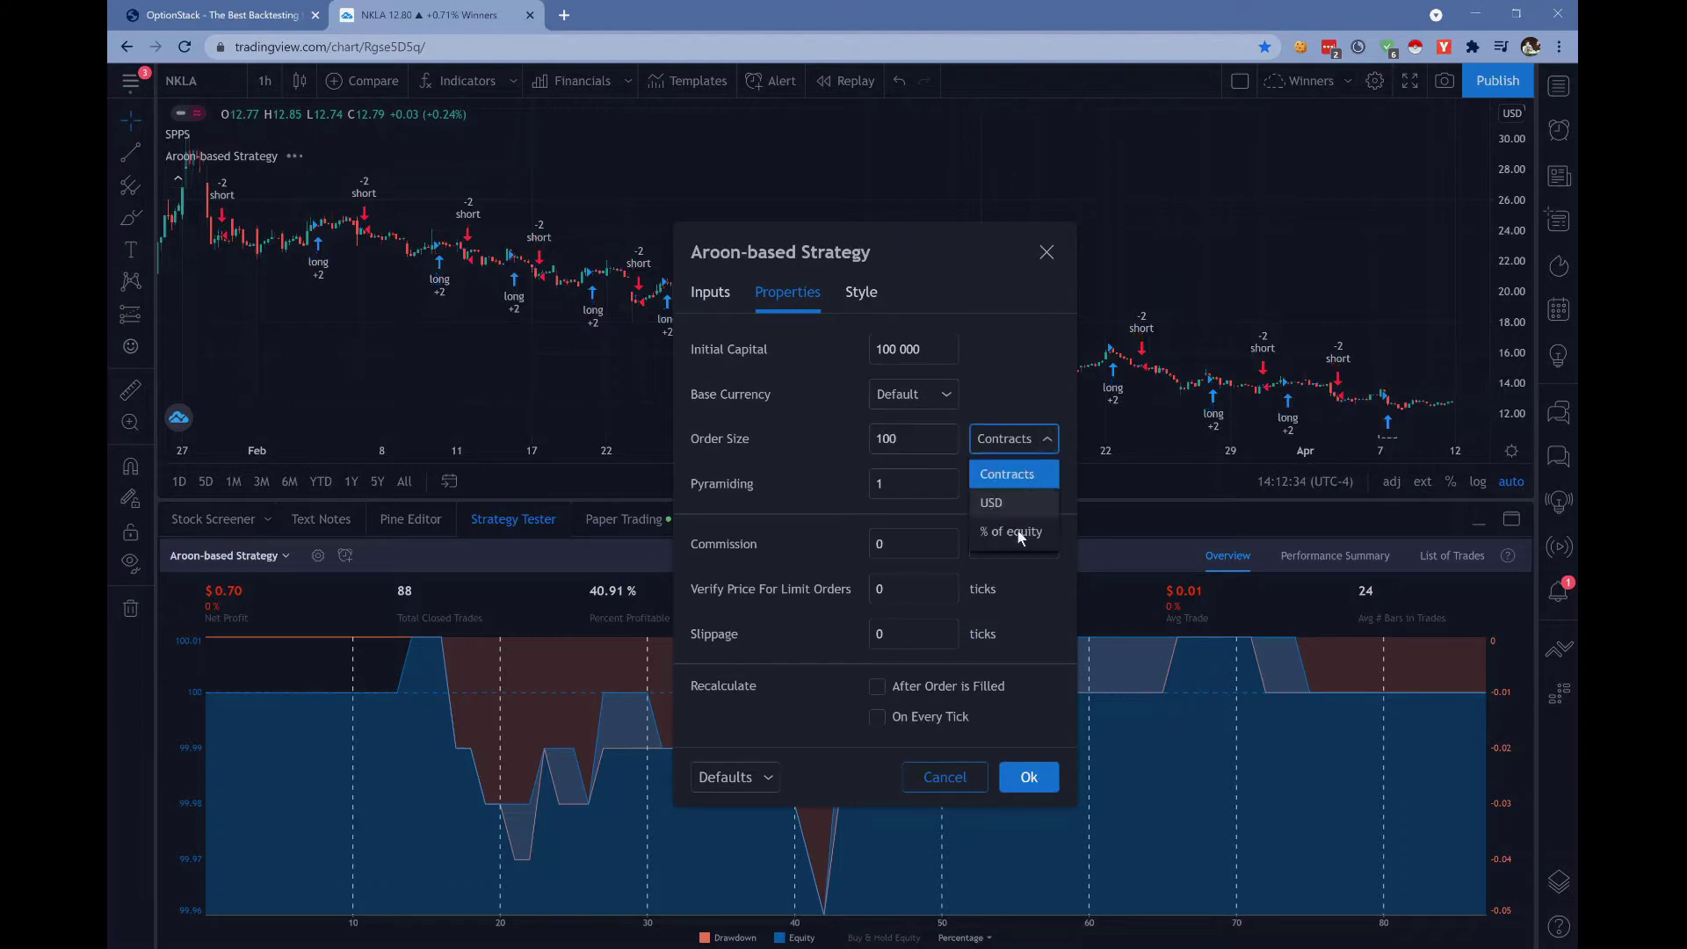
pyautogui.click(1018, 530)
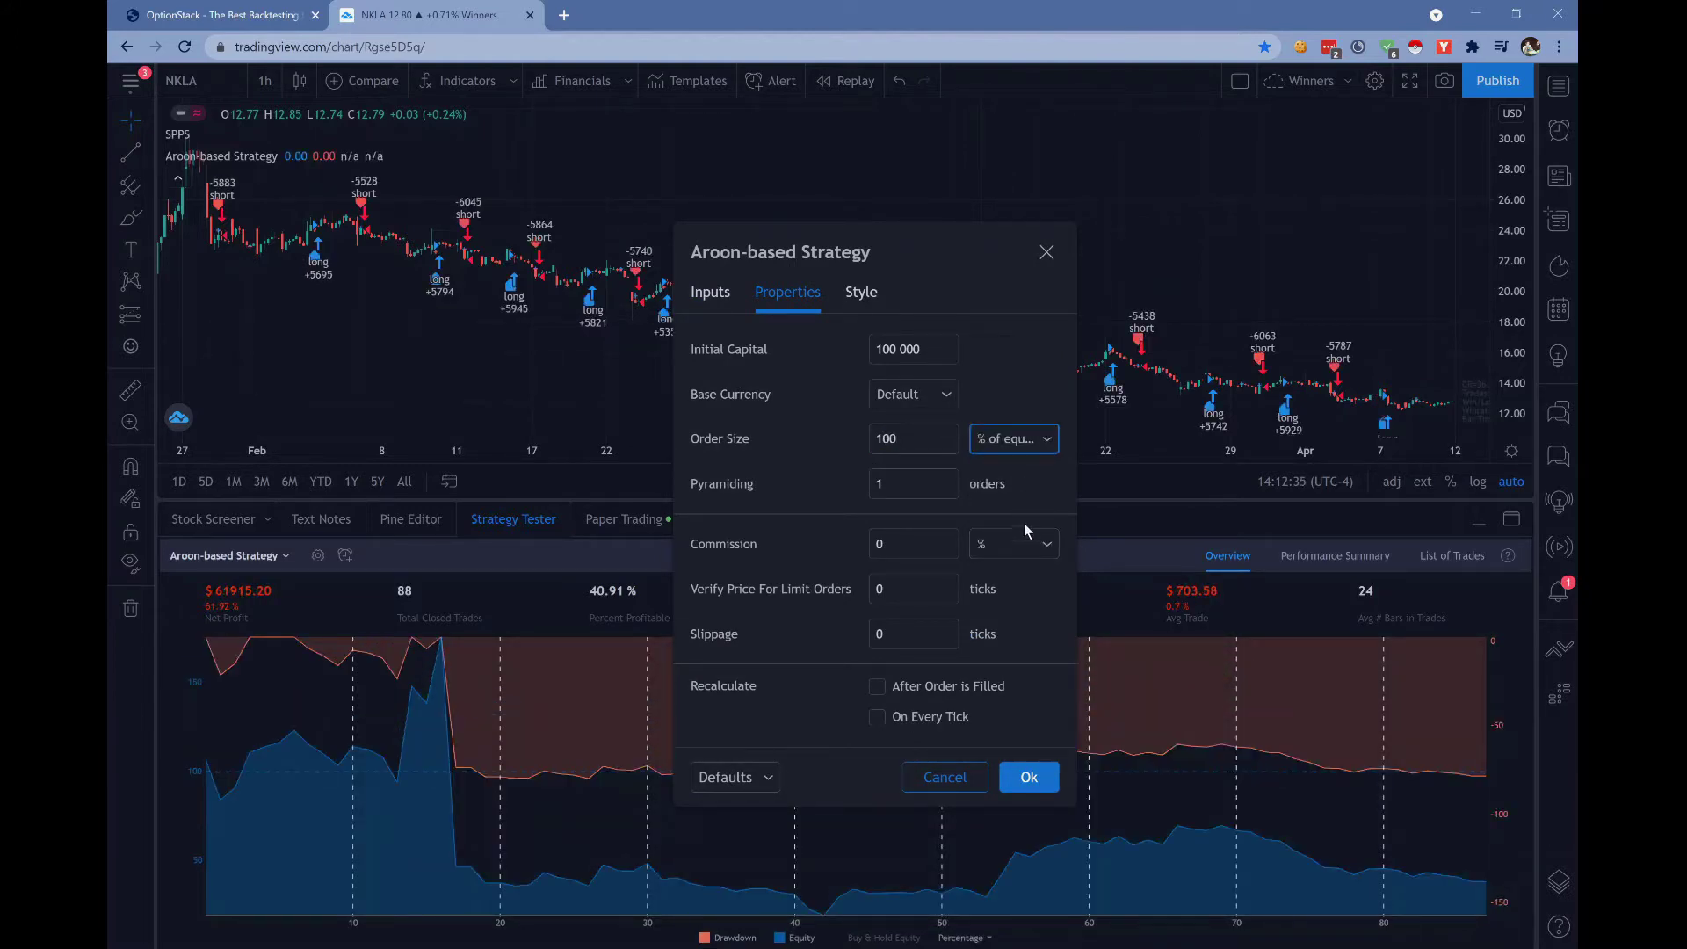
pyautogui.click(1021, 773)
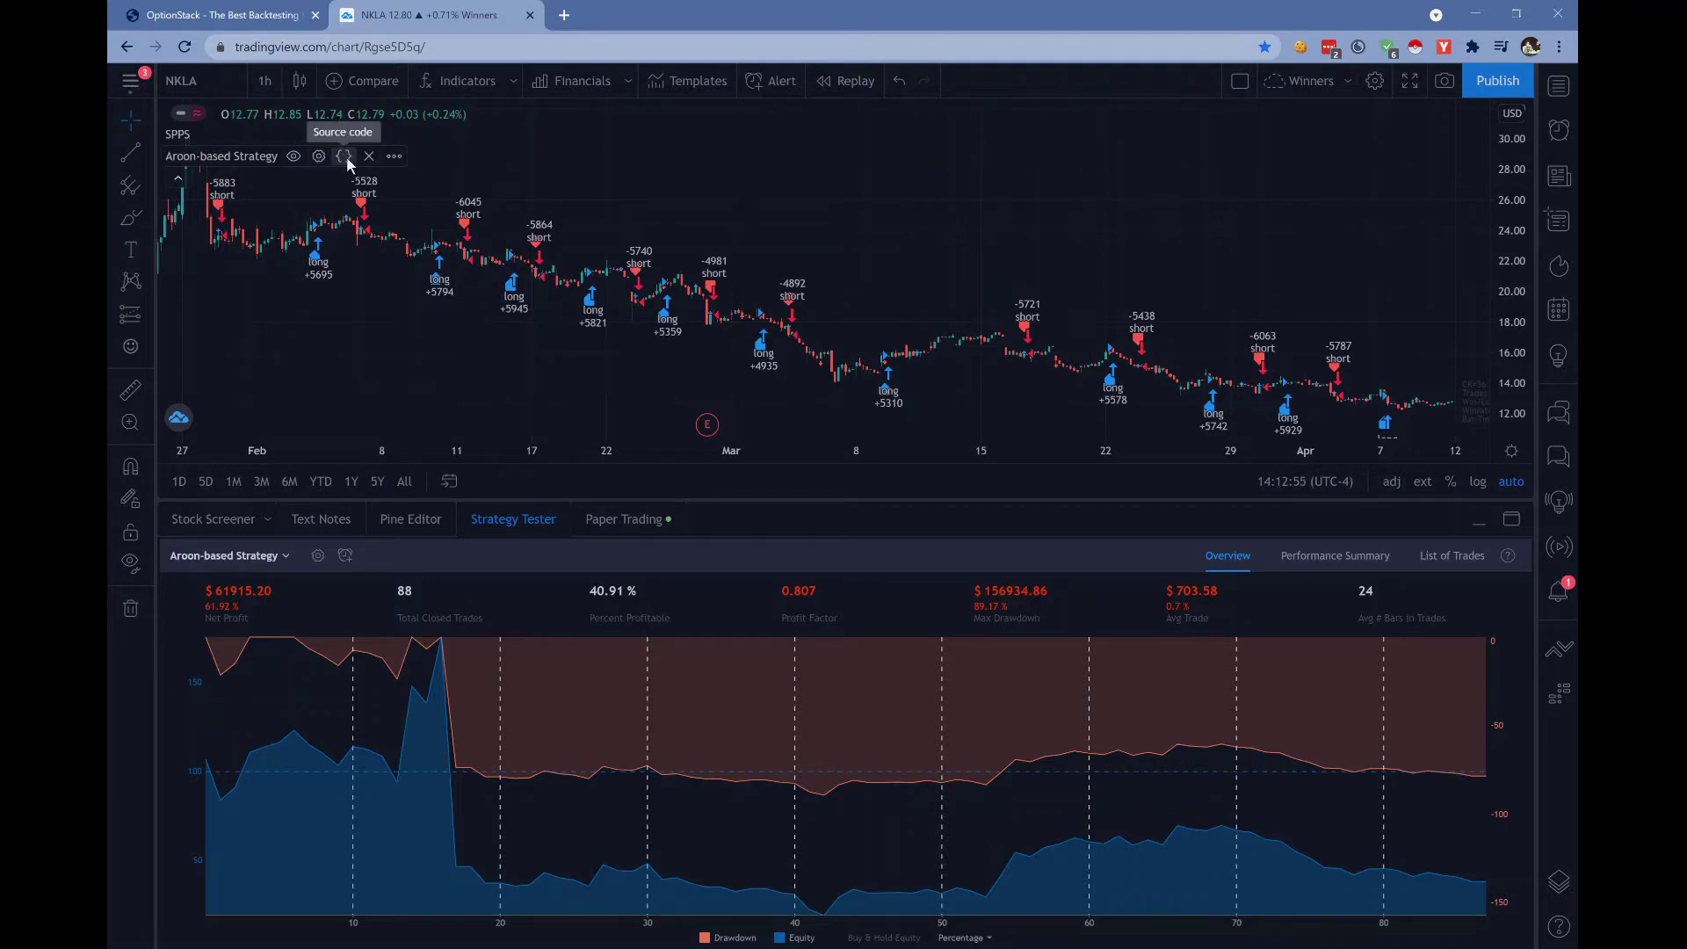
pyautogui.click(345, 156)
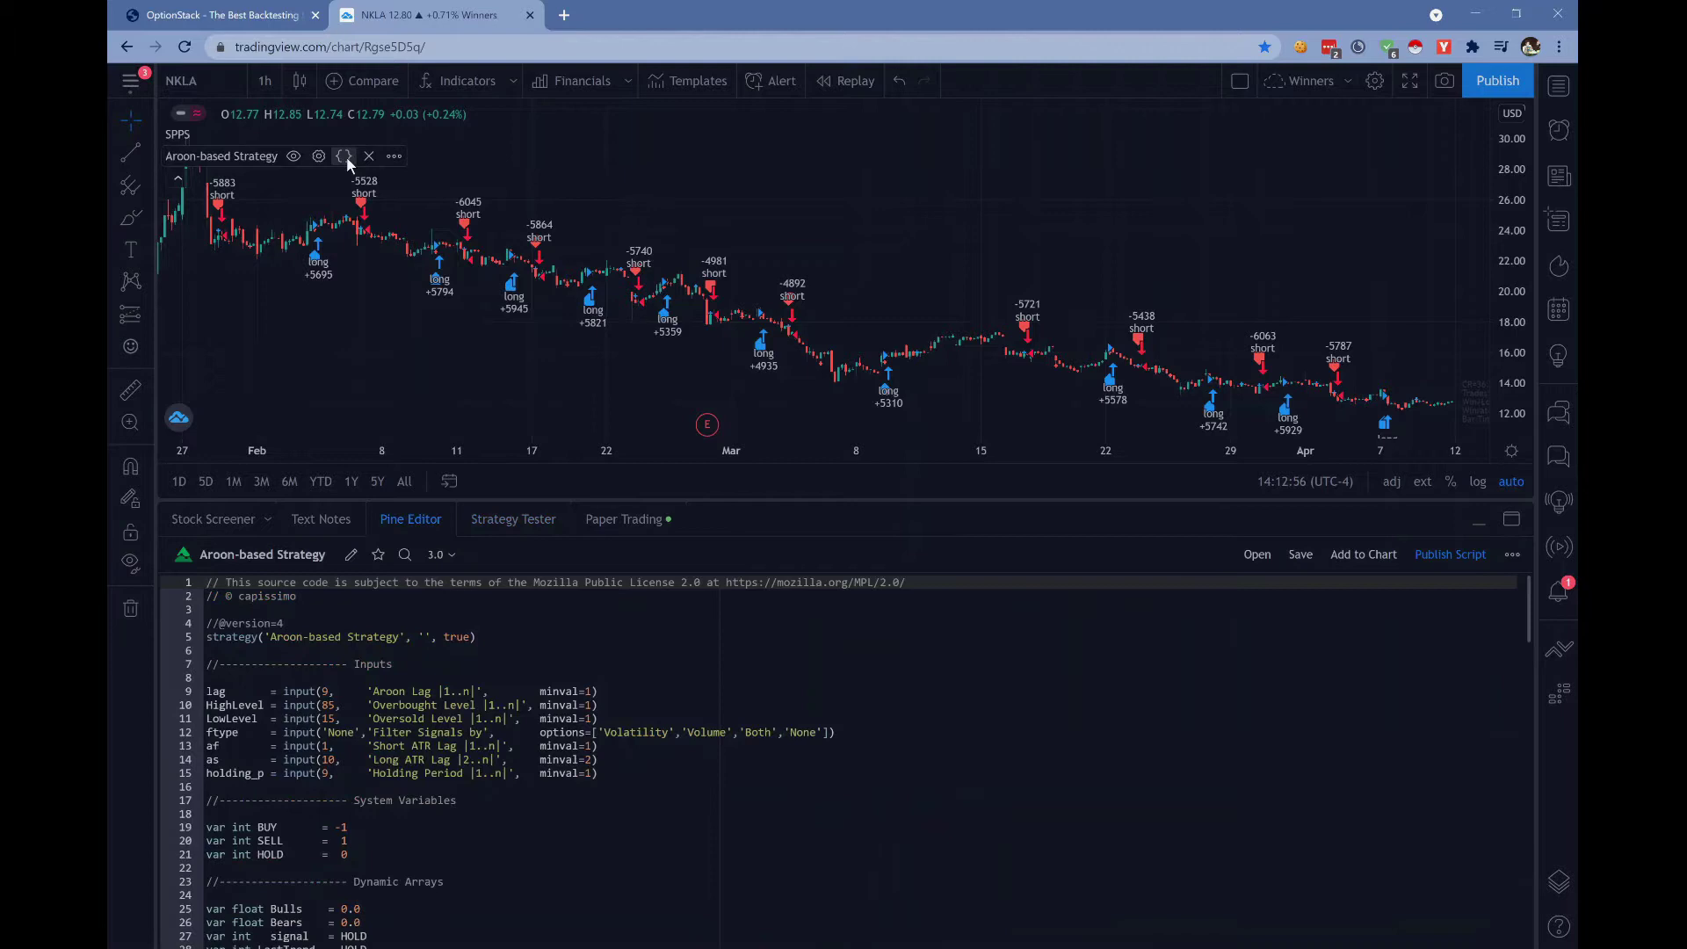
pyautogui.moveTo(284, 622); pyautogui.dragTo(622, 813)
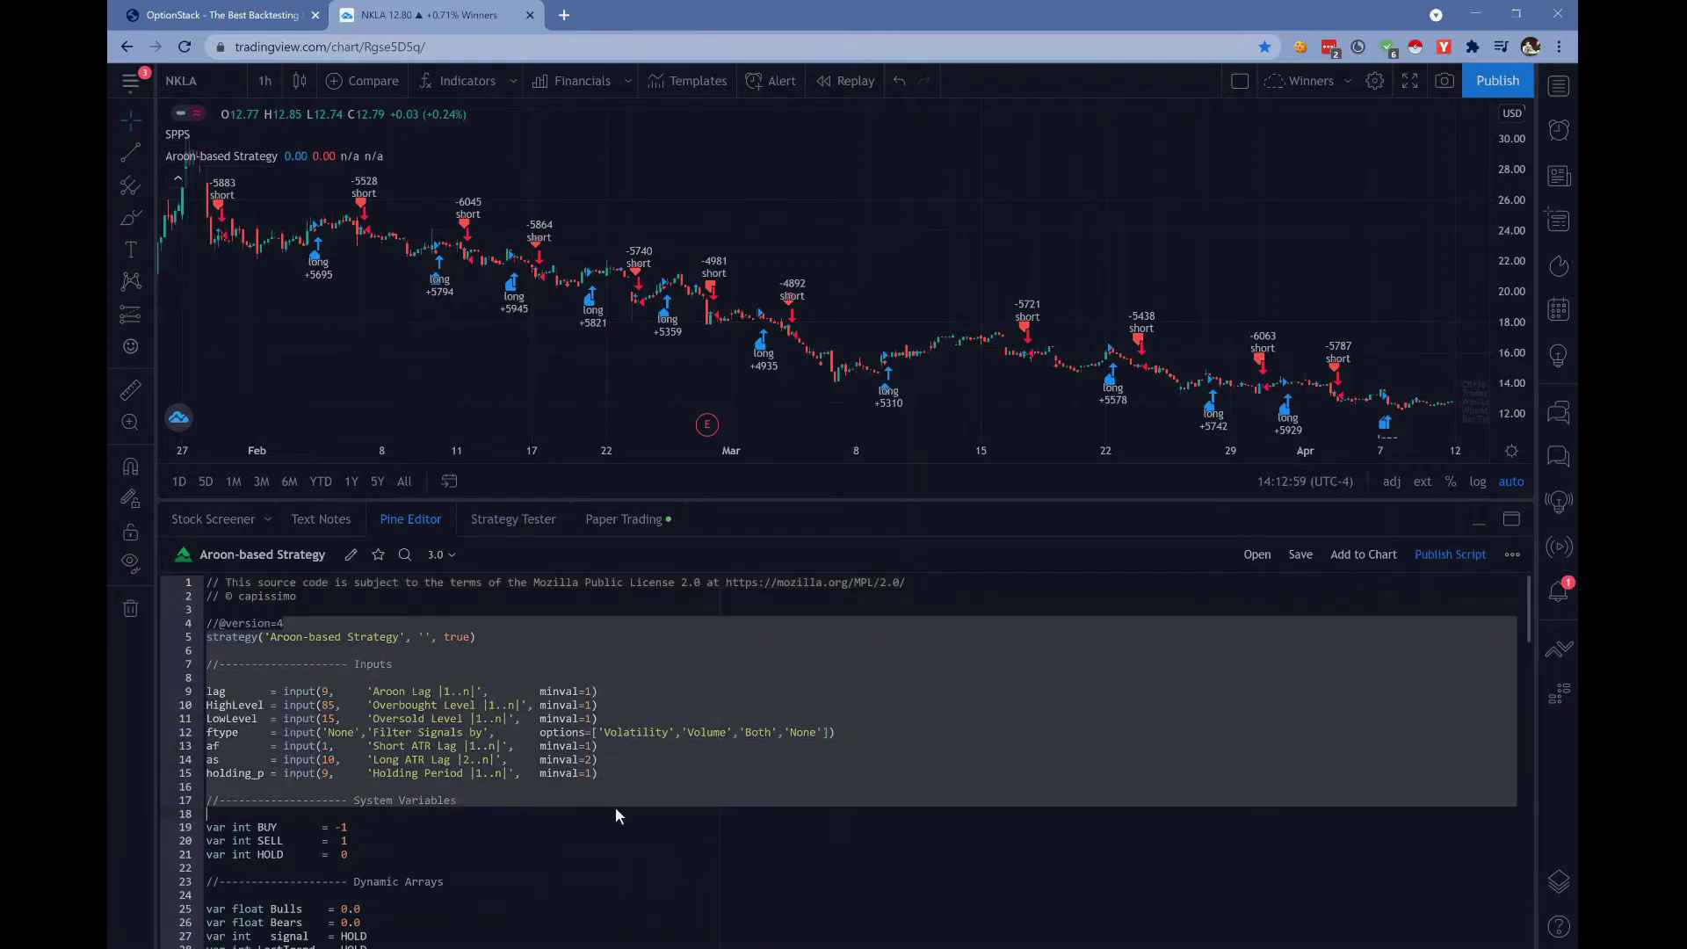
pyautogui.click(621, 814)
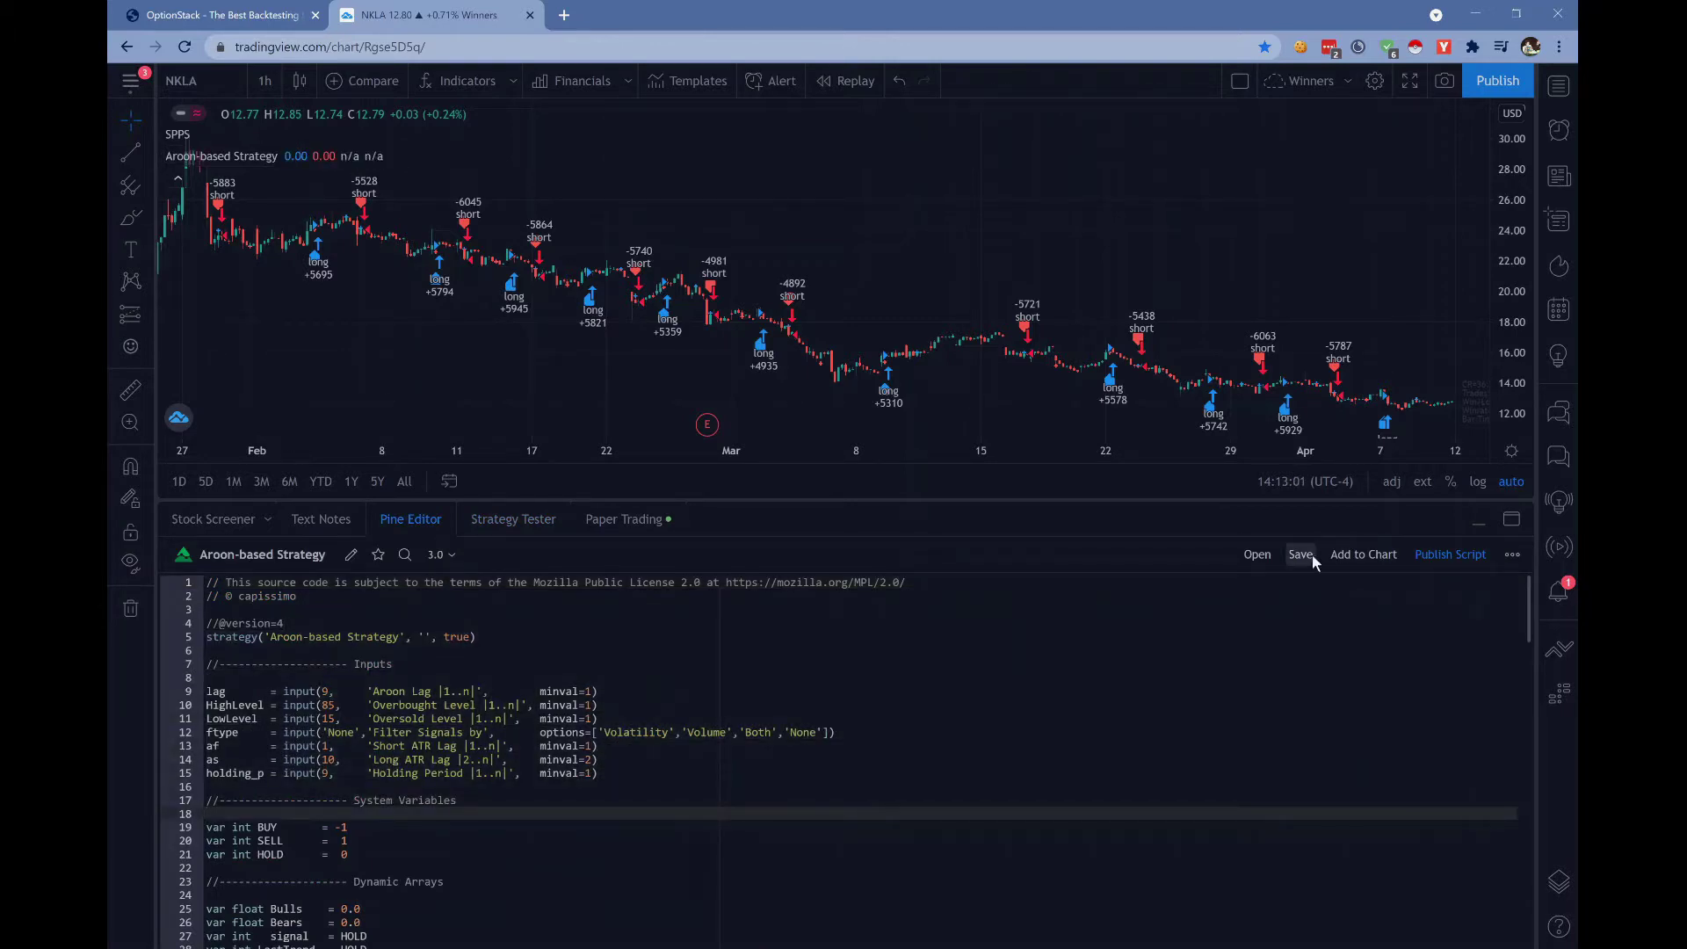
pyautogui.click(1511, 555)
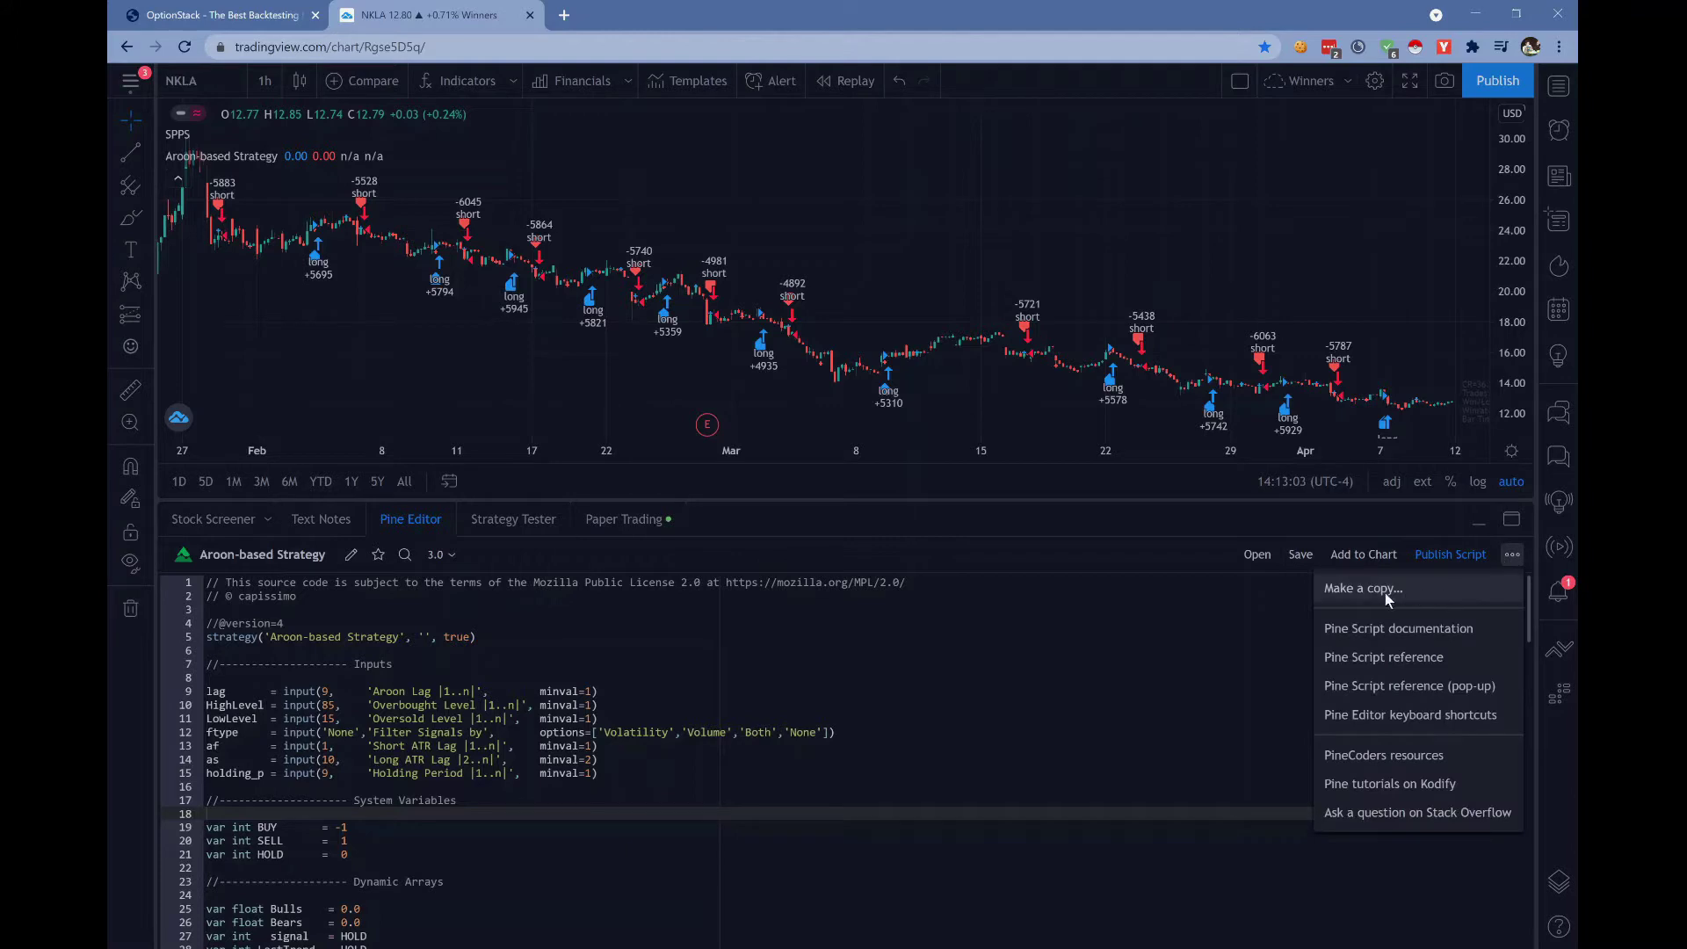
pyautogui.click(208, 678)
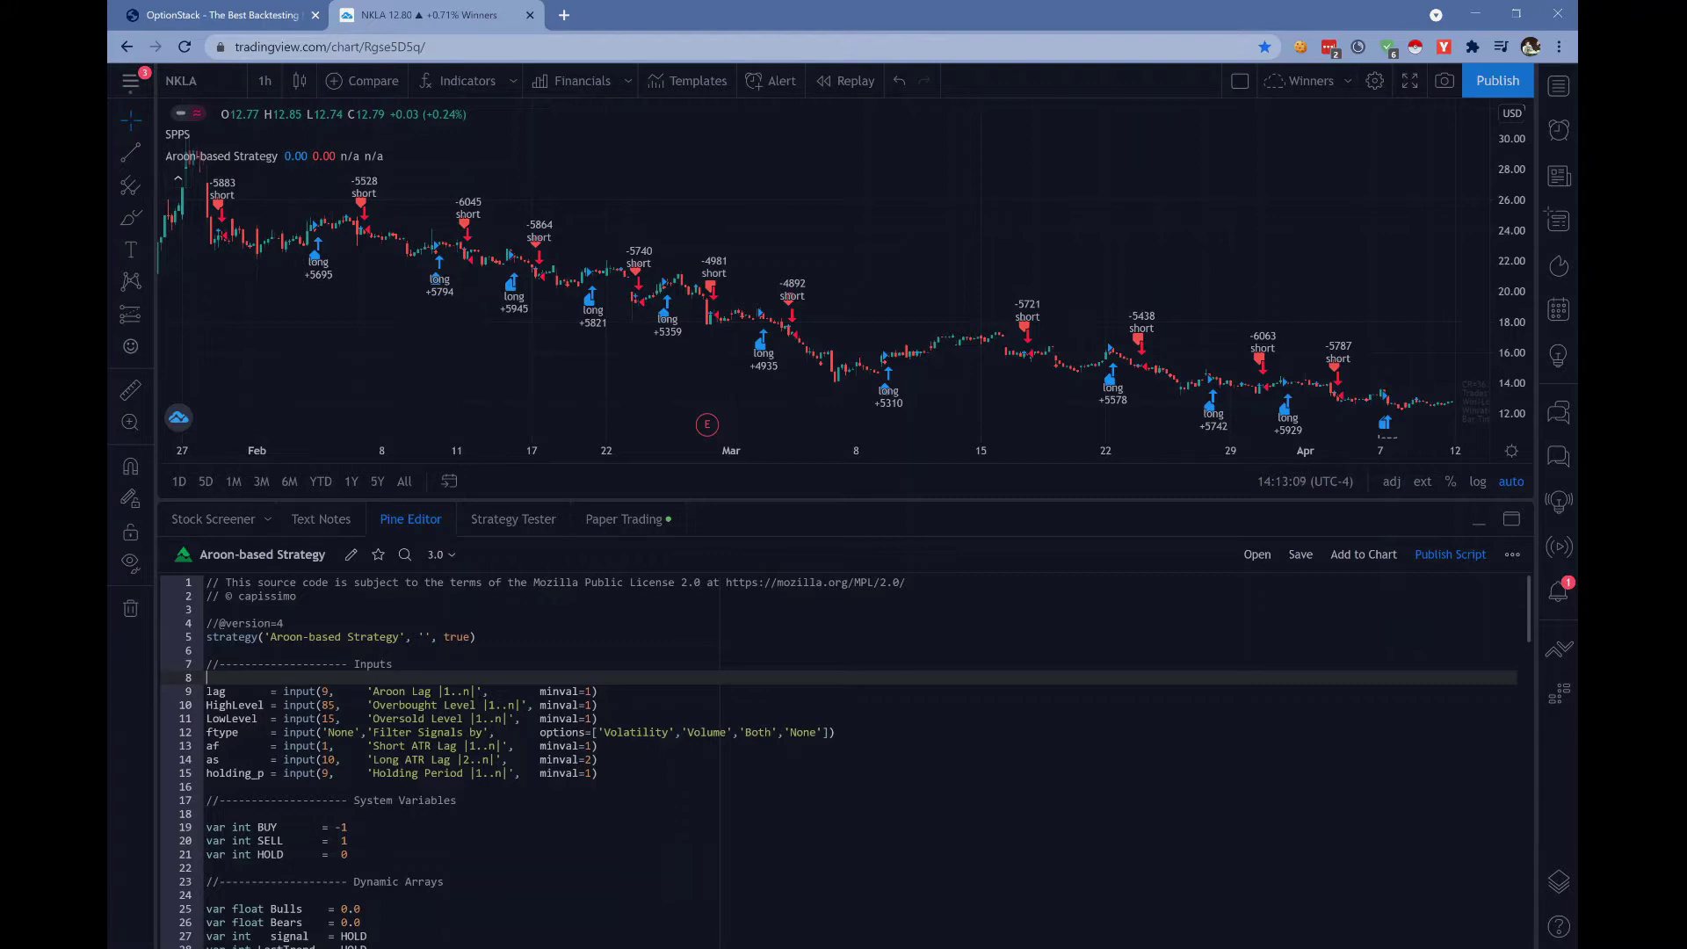
pyautogui.scroll(-3, 835, 755)
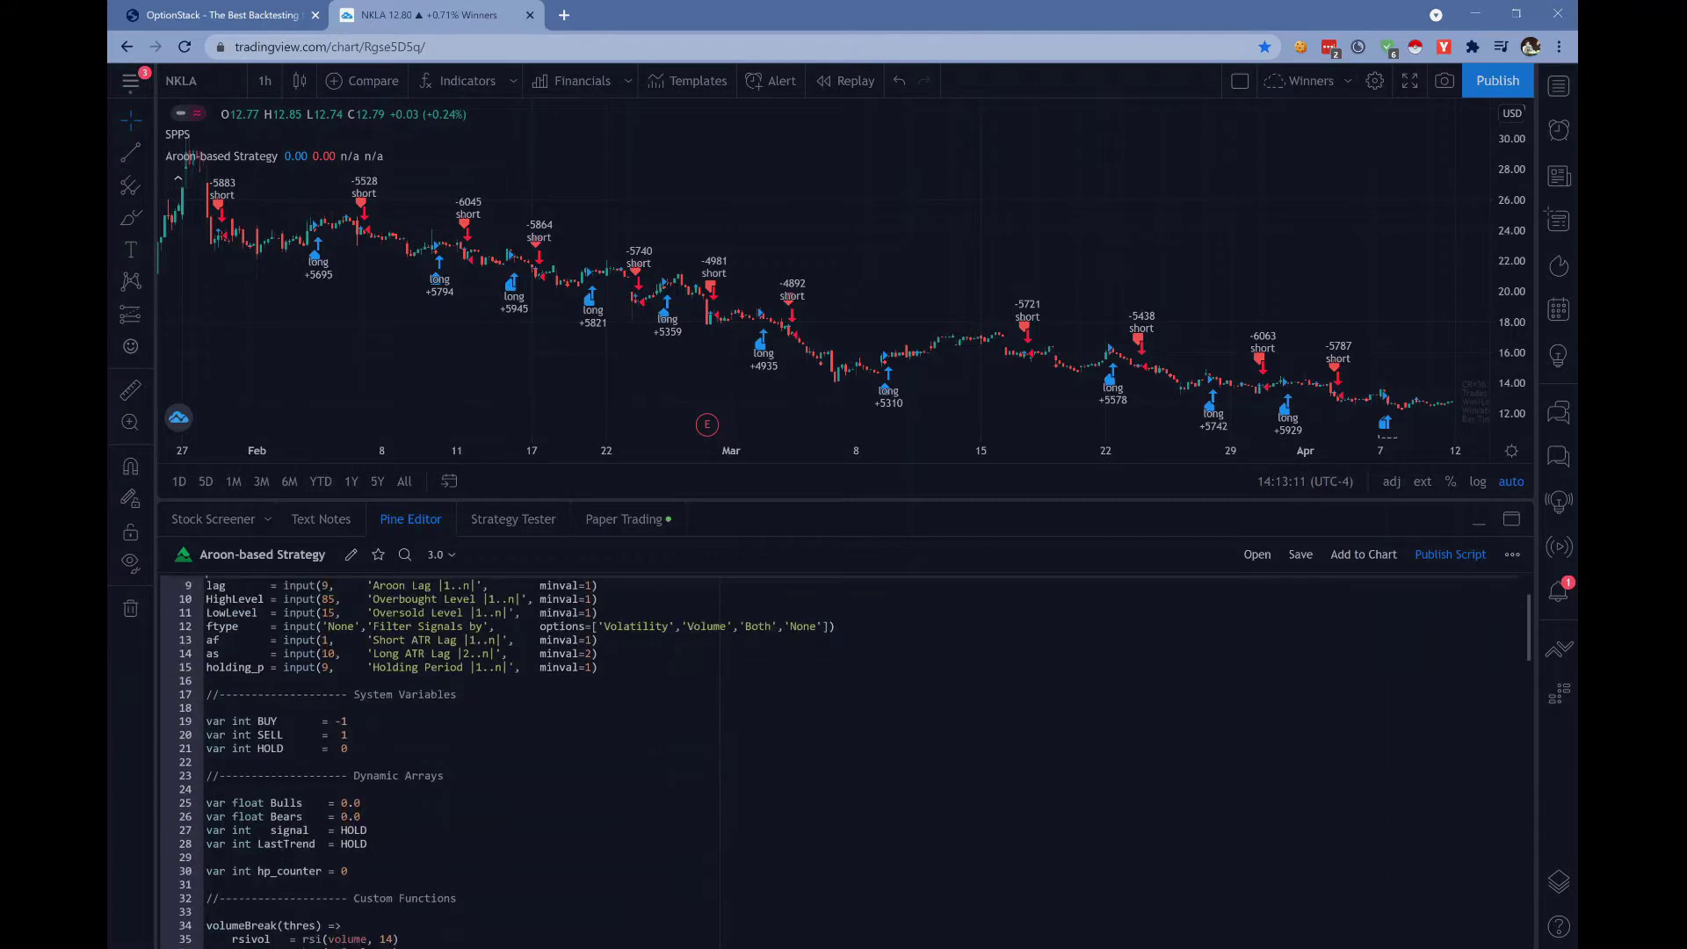
pyautogui.scroll(-6, 834, 756)
pyautogui.scroll(-14, 835, 755)
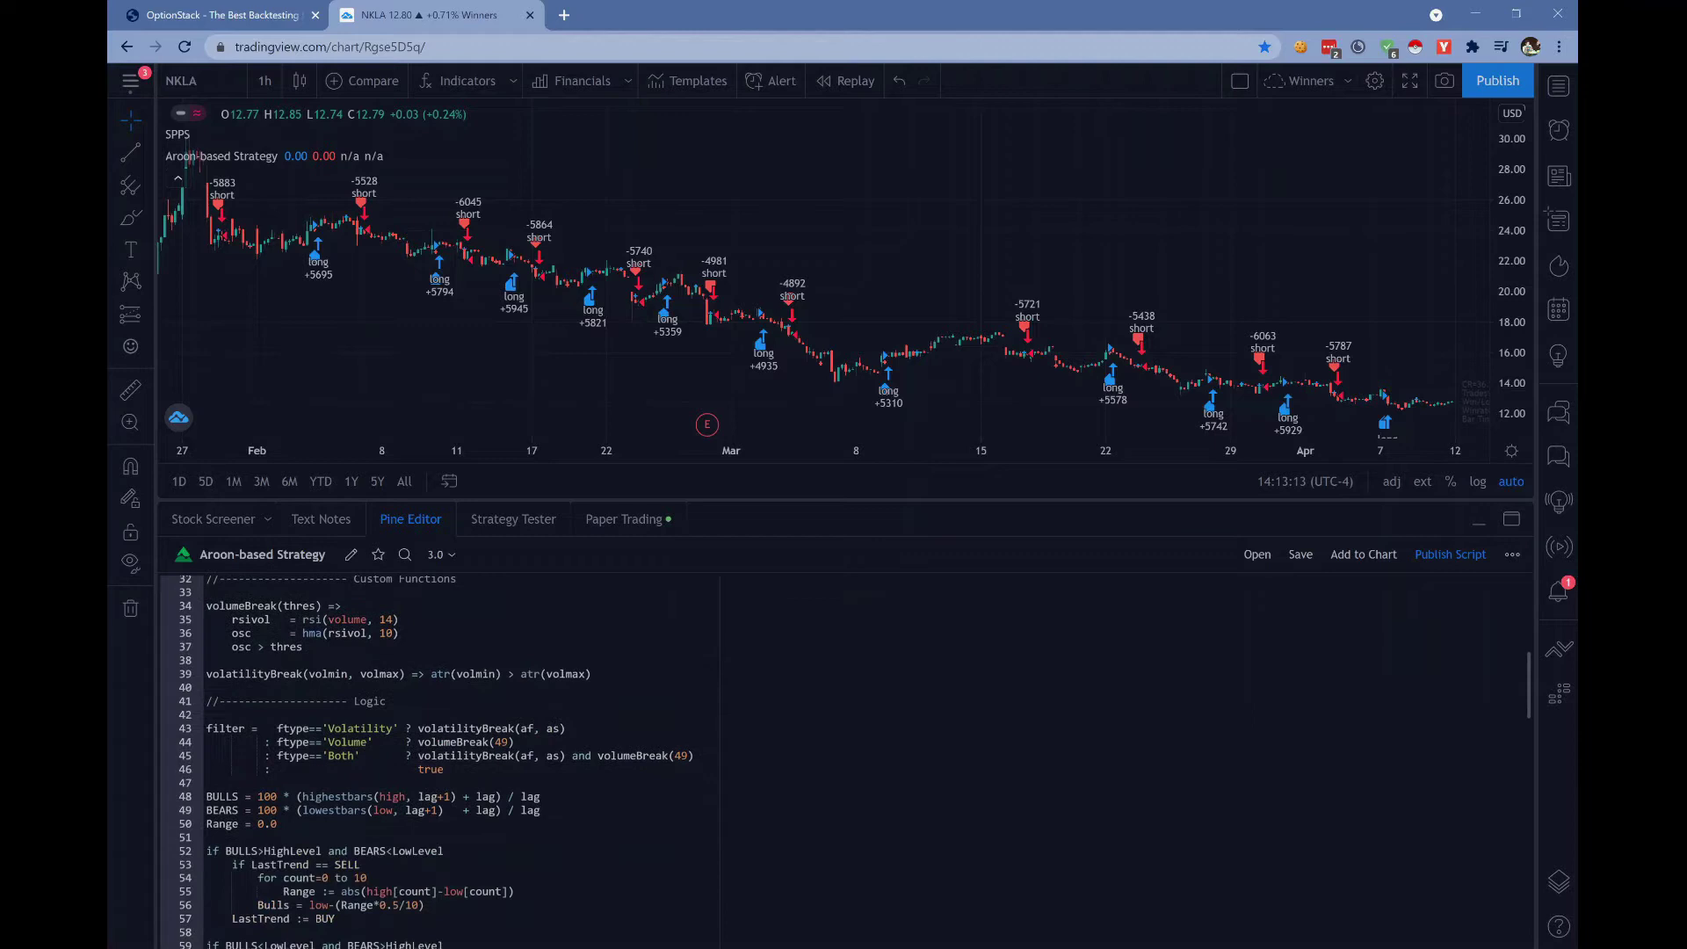
pyautogui.scroll(-3, 835, 756)
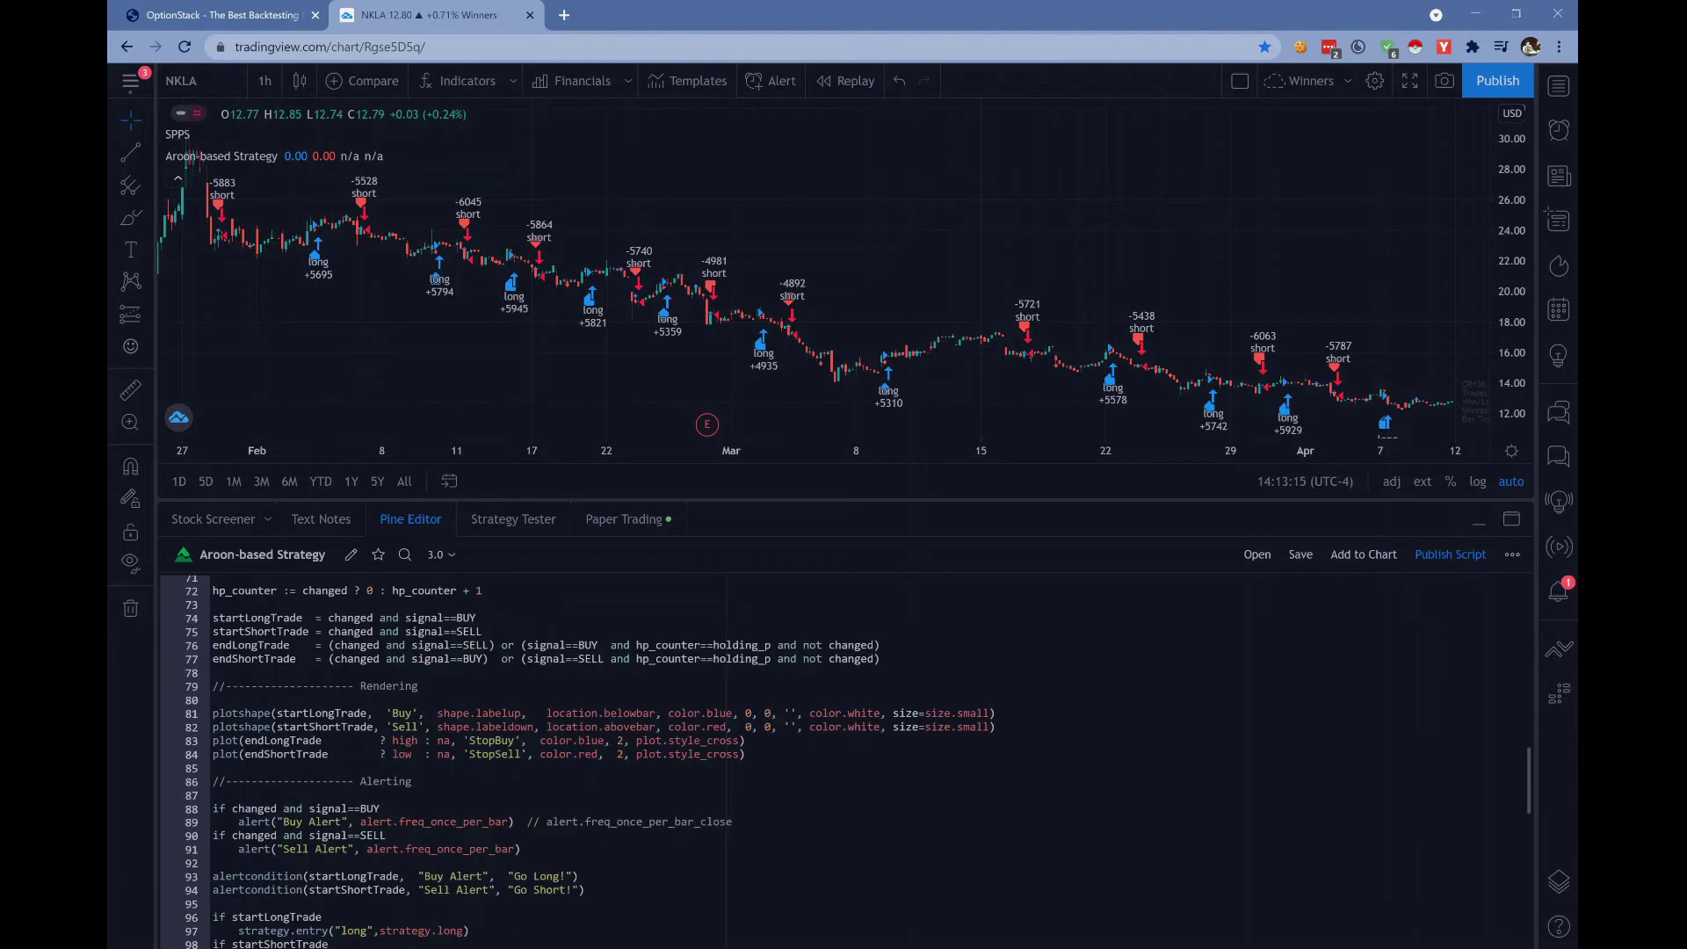
pyautogui.scroll(-3, 835, 756)
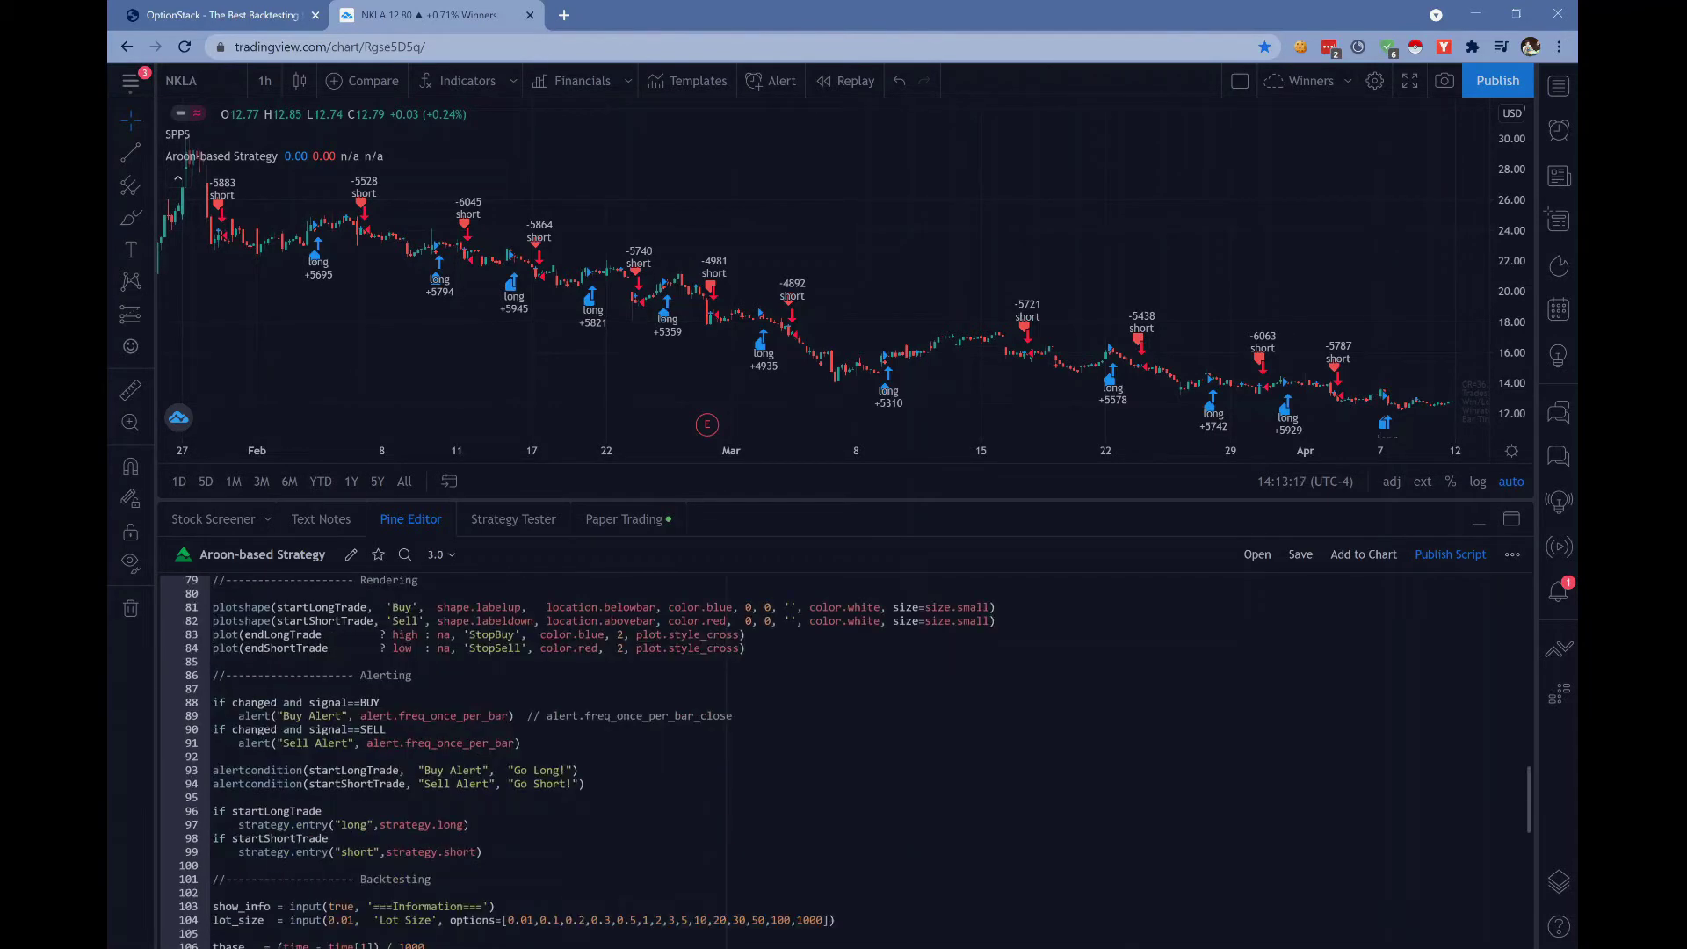
pyautogui.click(345, 703)
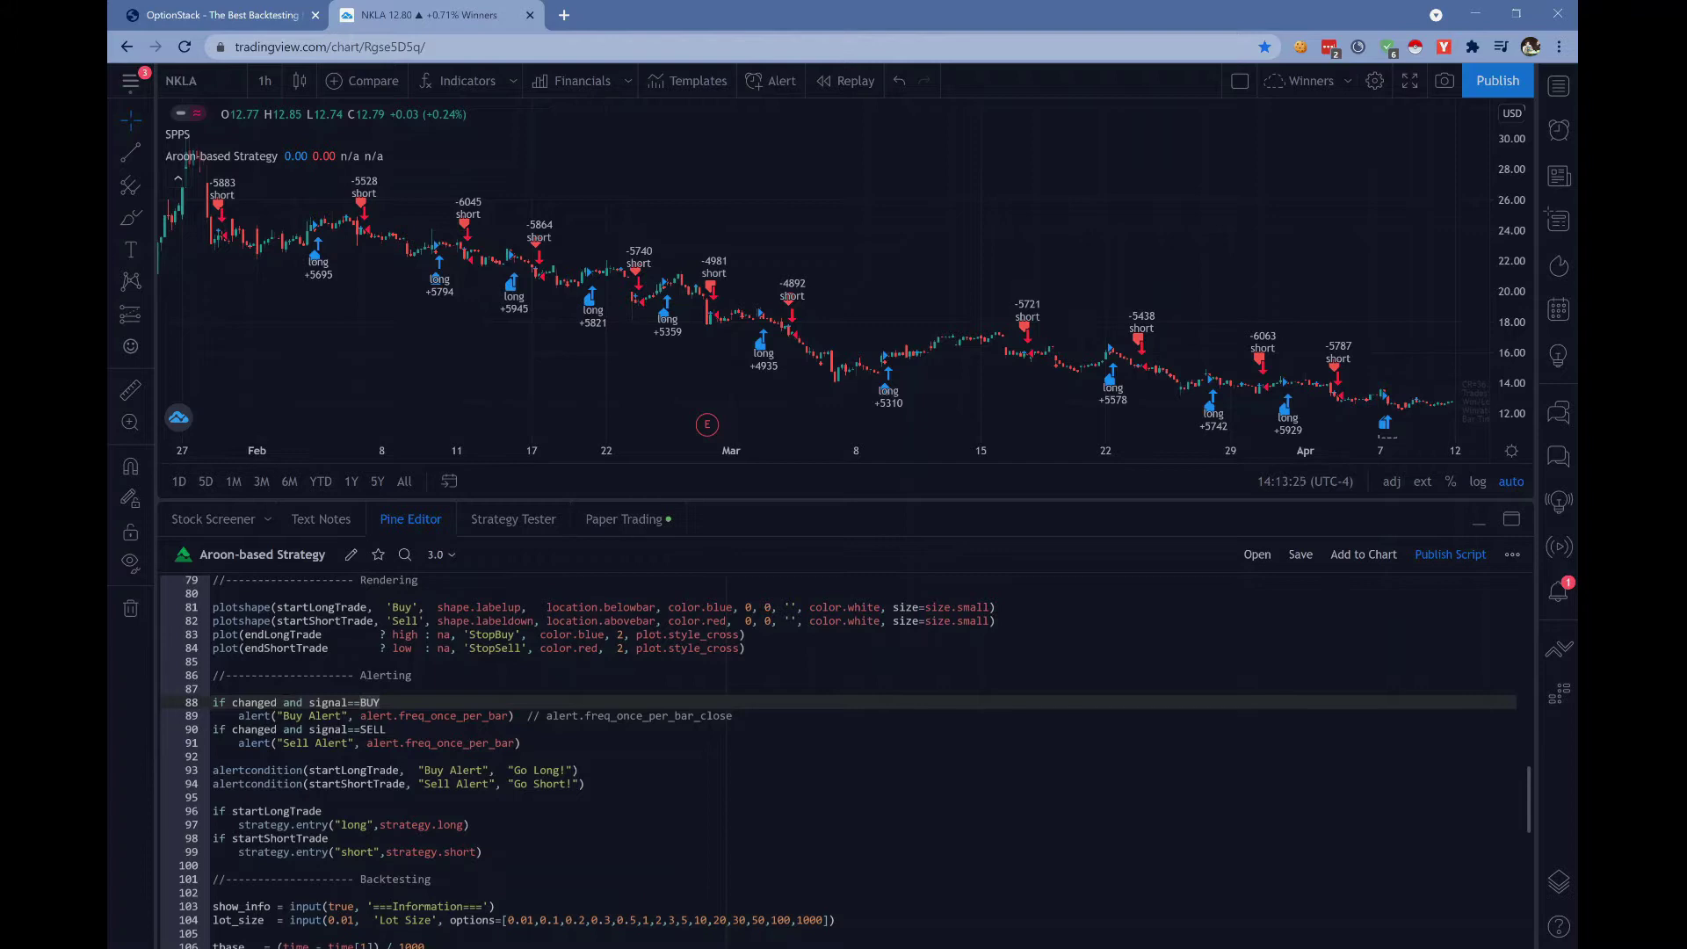
pyautogui.moveTo(334, 158)
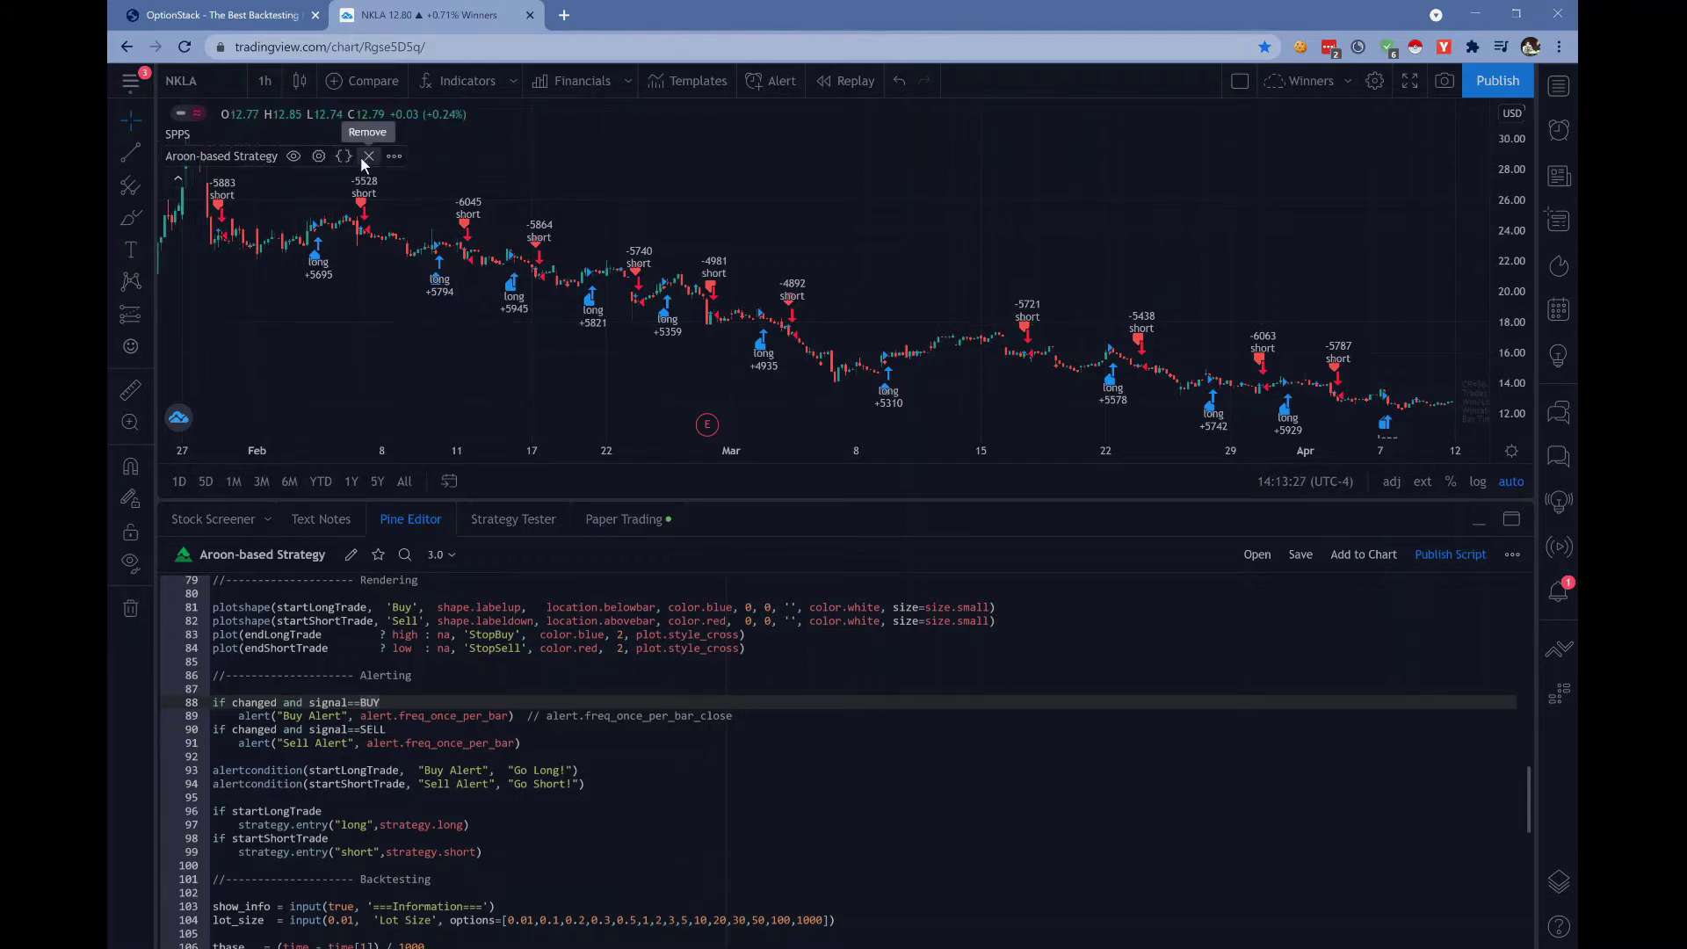
# Review the Aroon strategy's input parameters, then remove the Aroon-based Strategy from the NKLA chart
pyautogui.click(481, 523)
pyautogui.moveTo(208, 159)
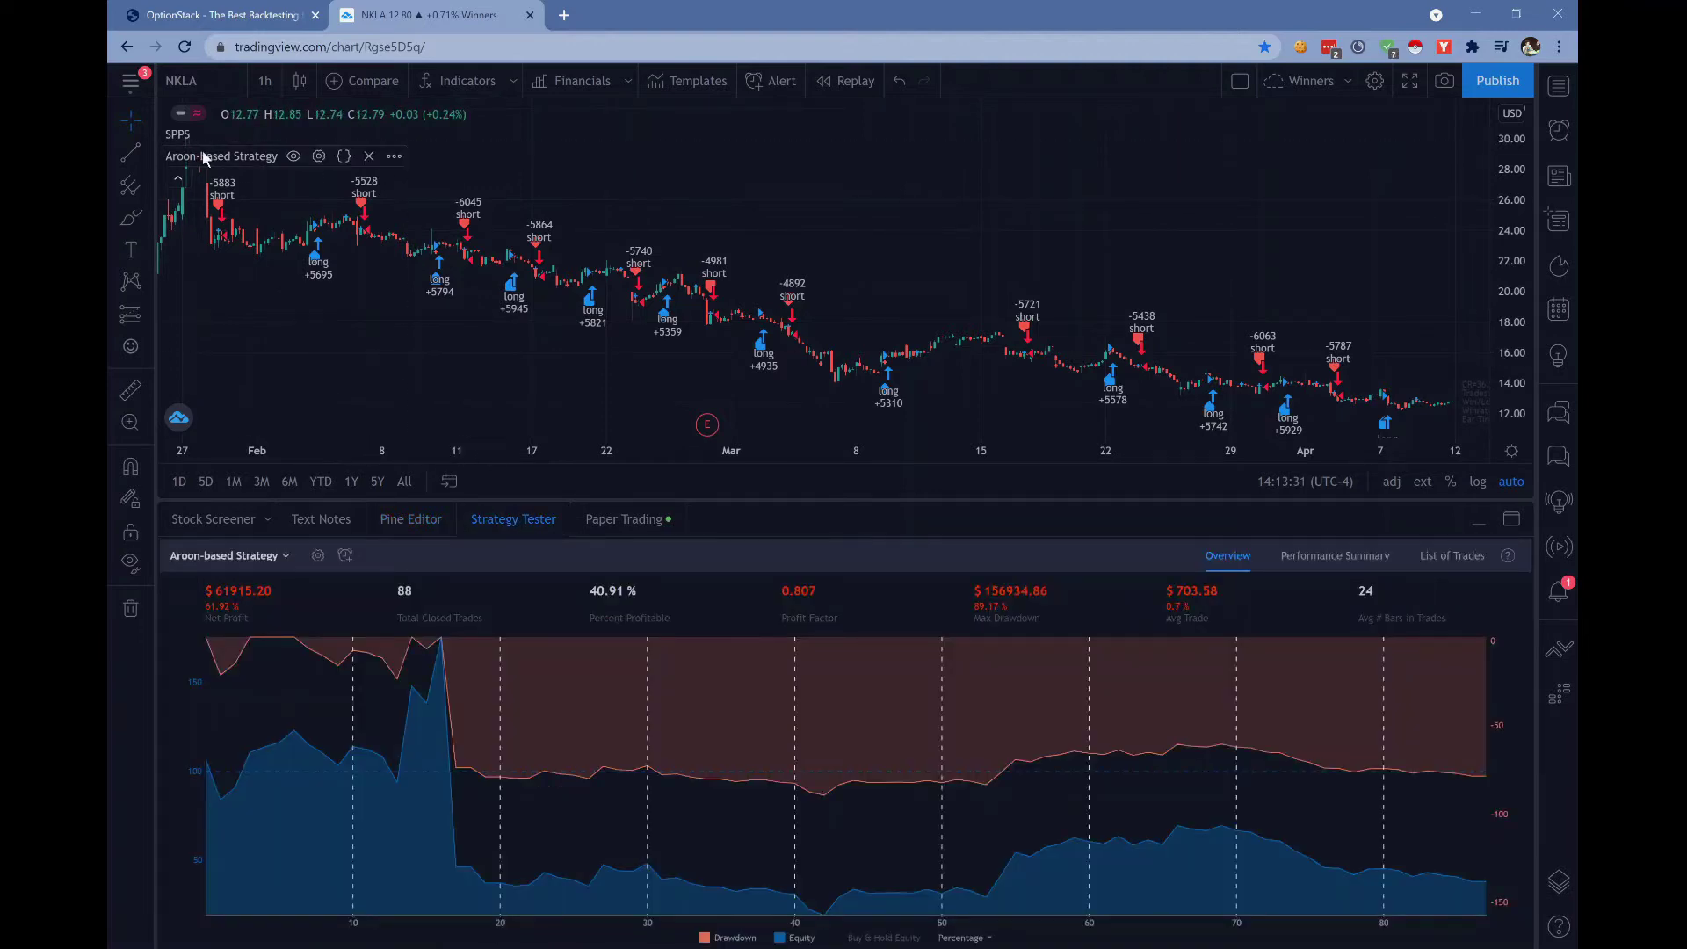
pyautogui.click(319, 157)
pyautogui.click(691, 292)
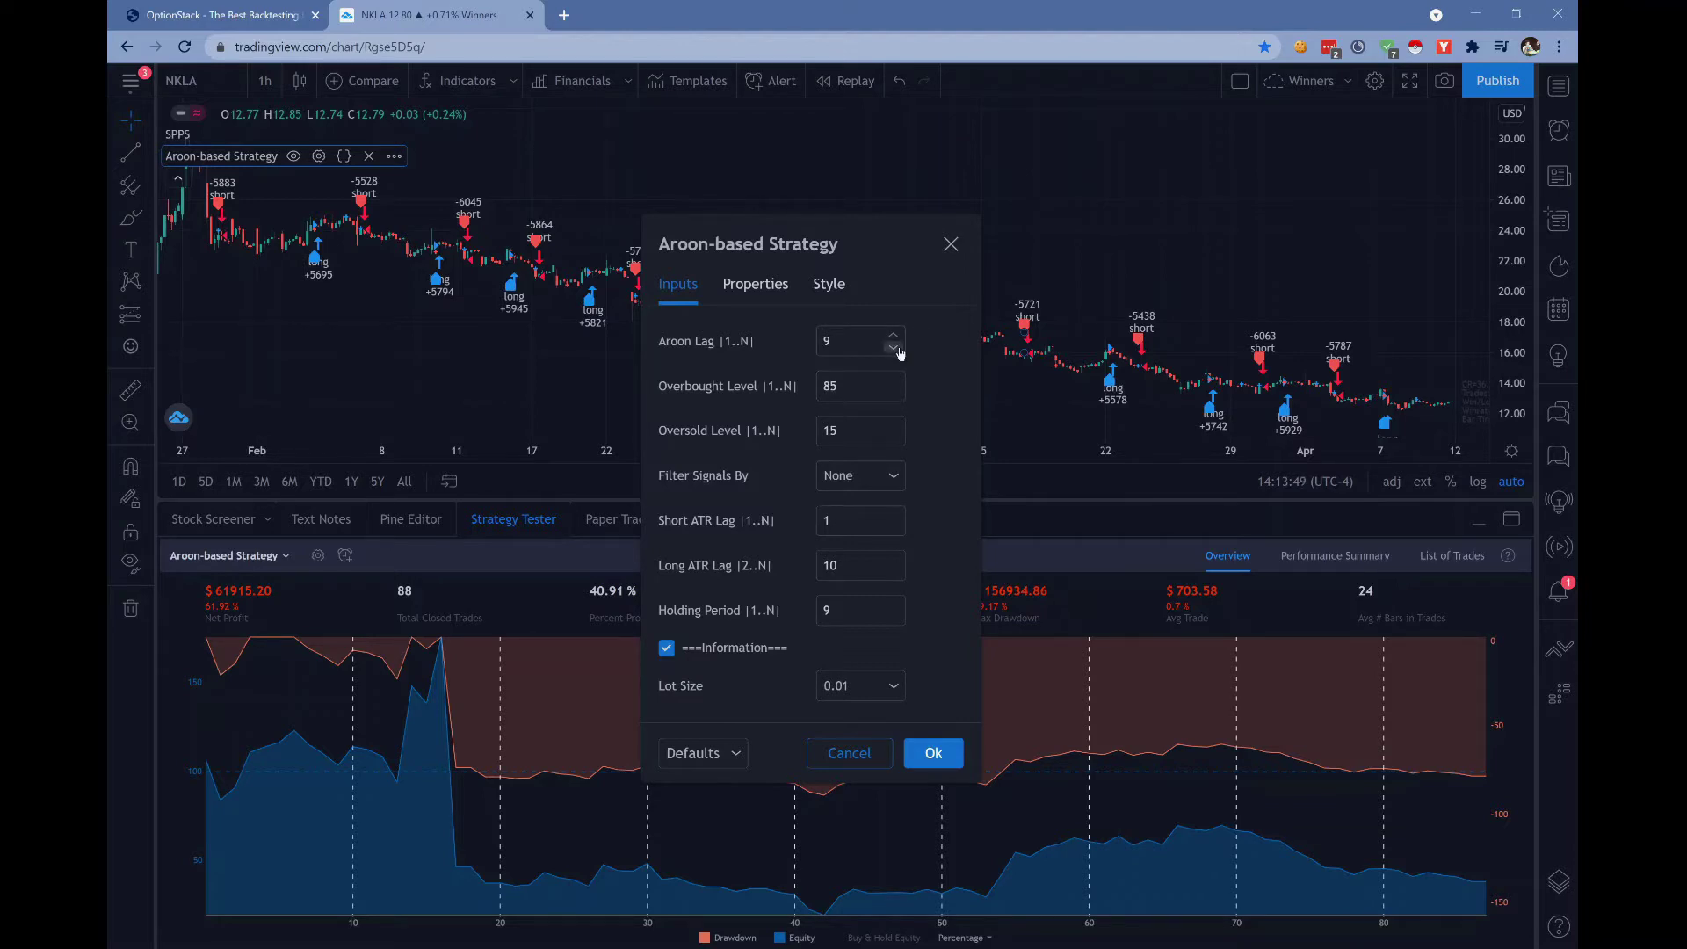
pyautogui.click(951, 246)
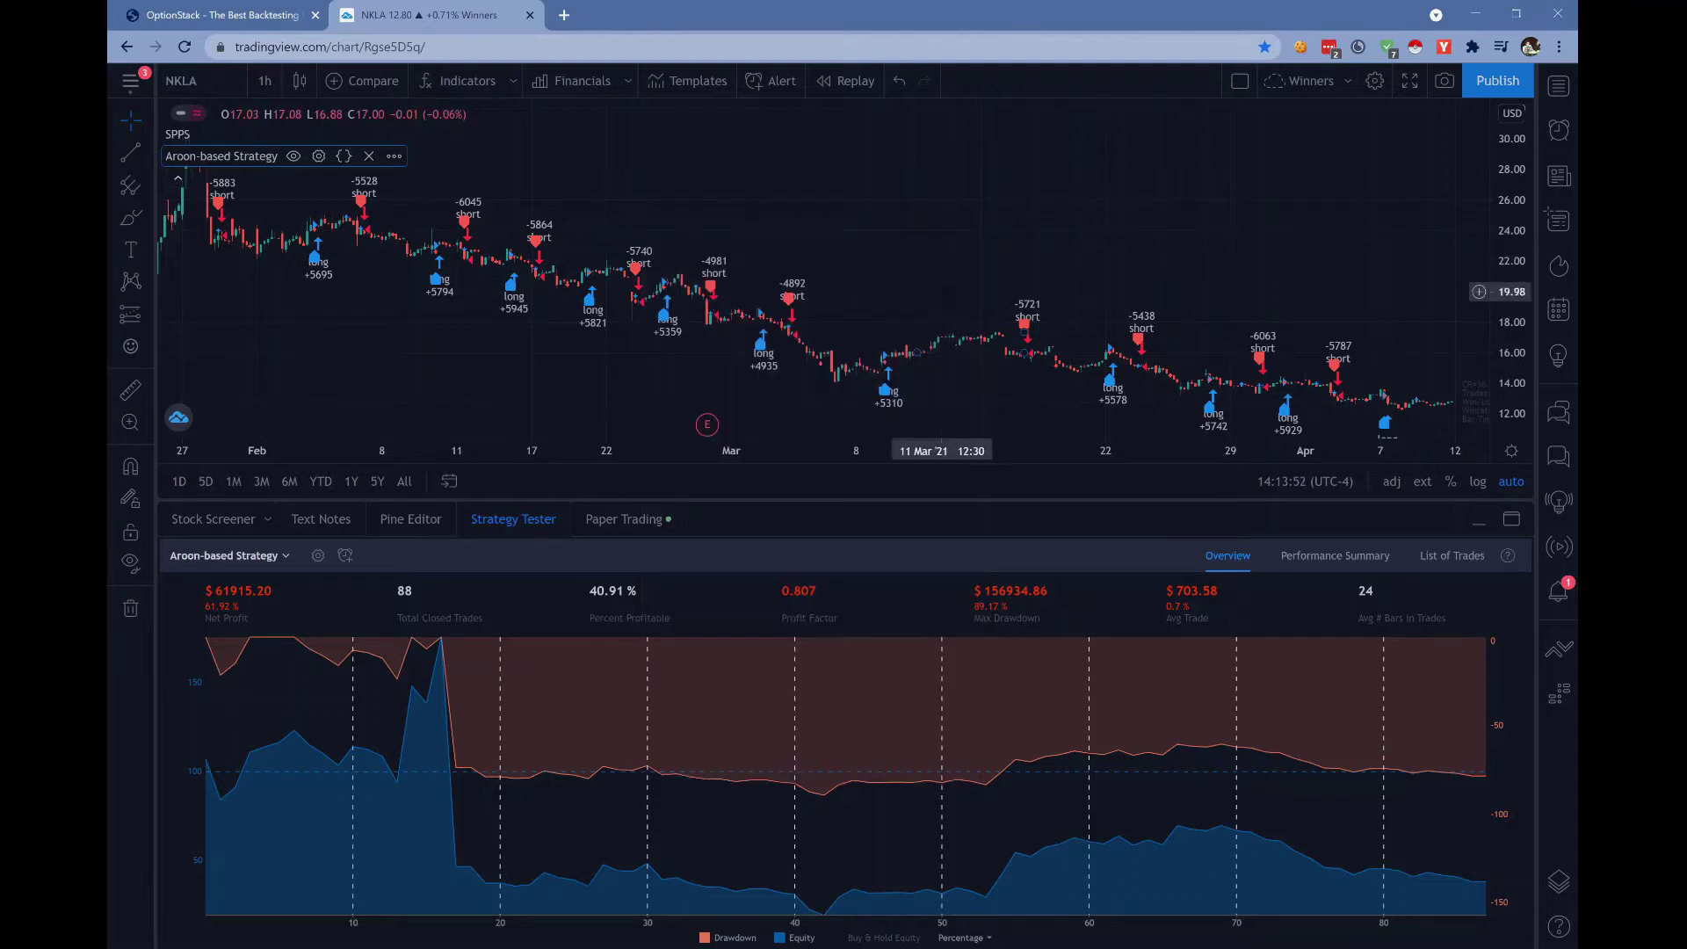
pyautogui.click(370, 159)
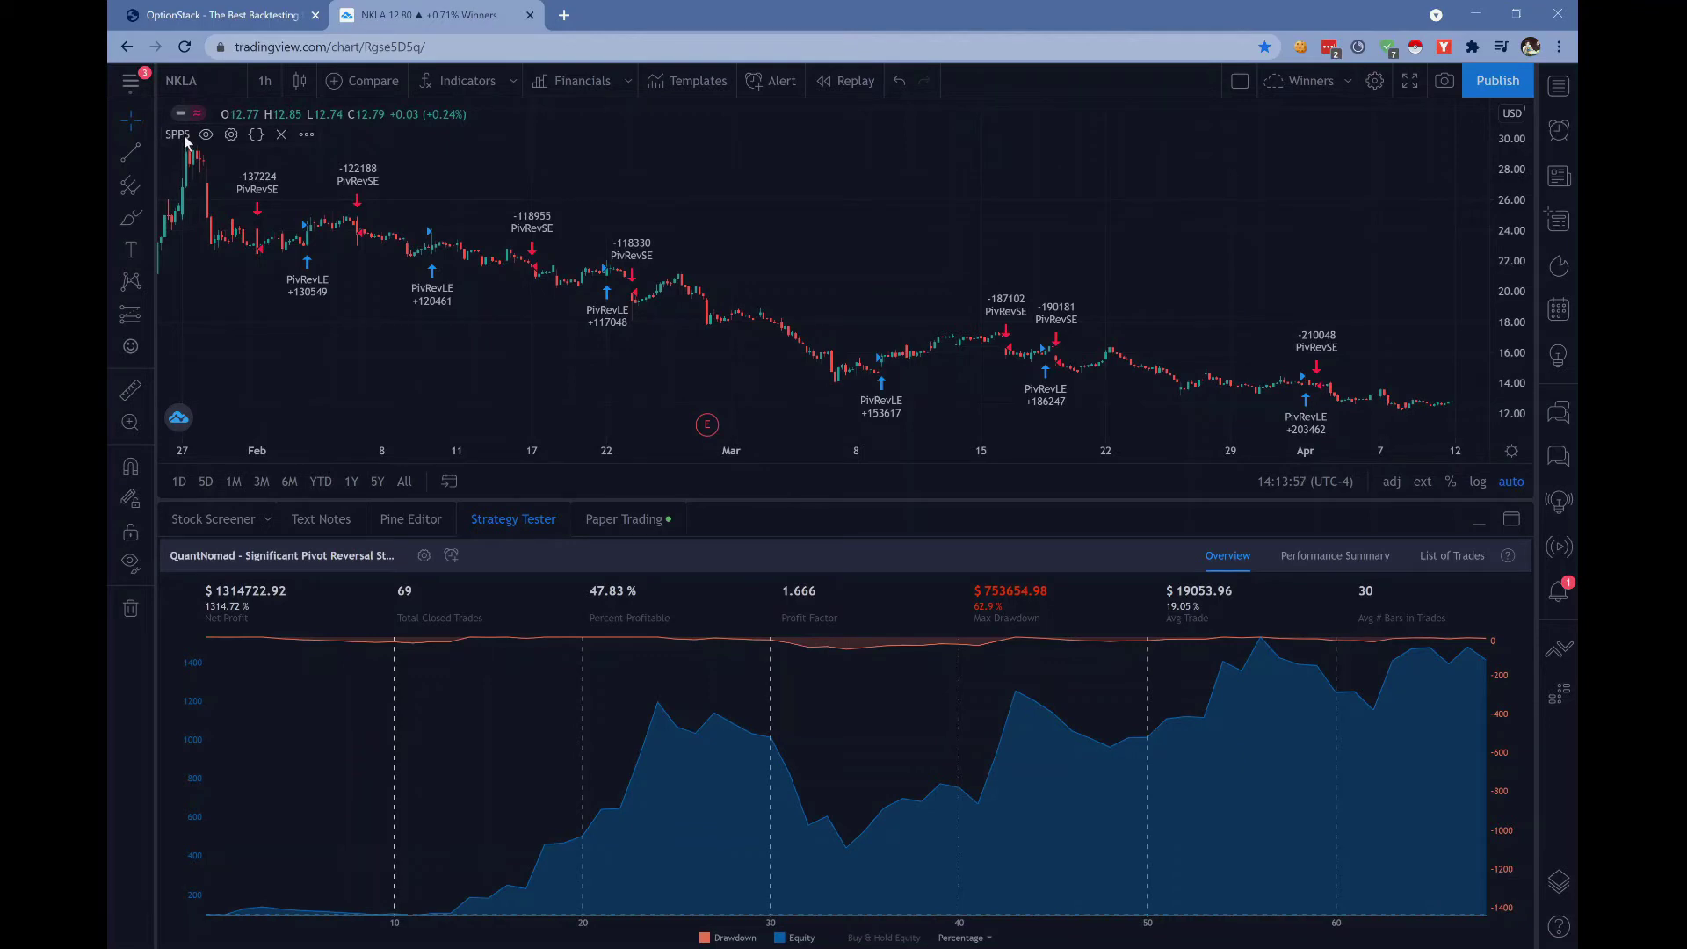
pyautogui.click(464, 91)
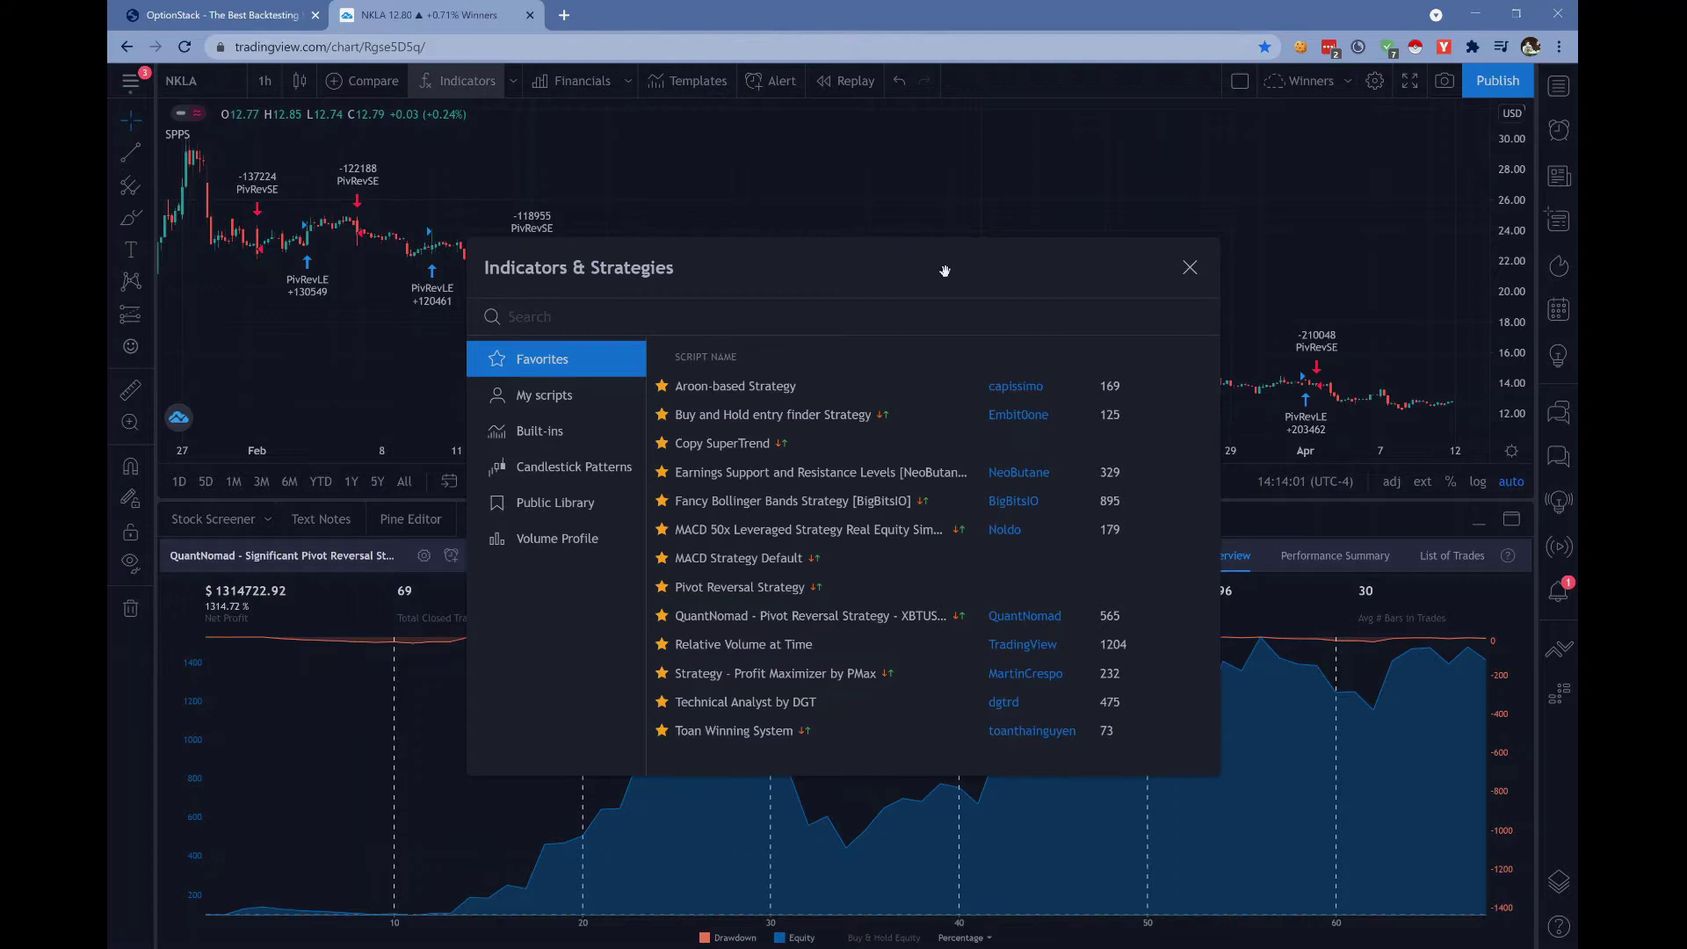
pyautogui.write('quantno')
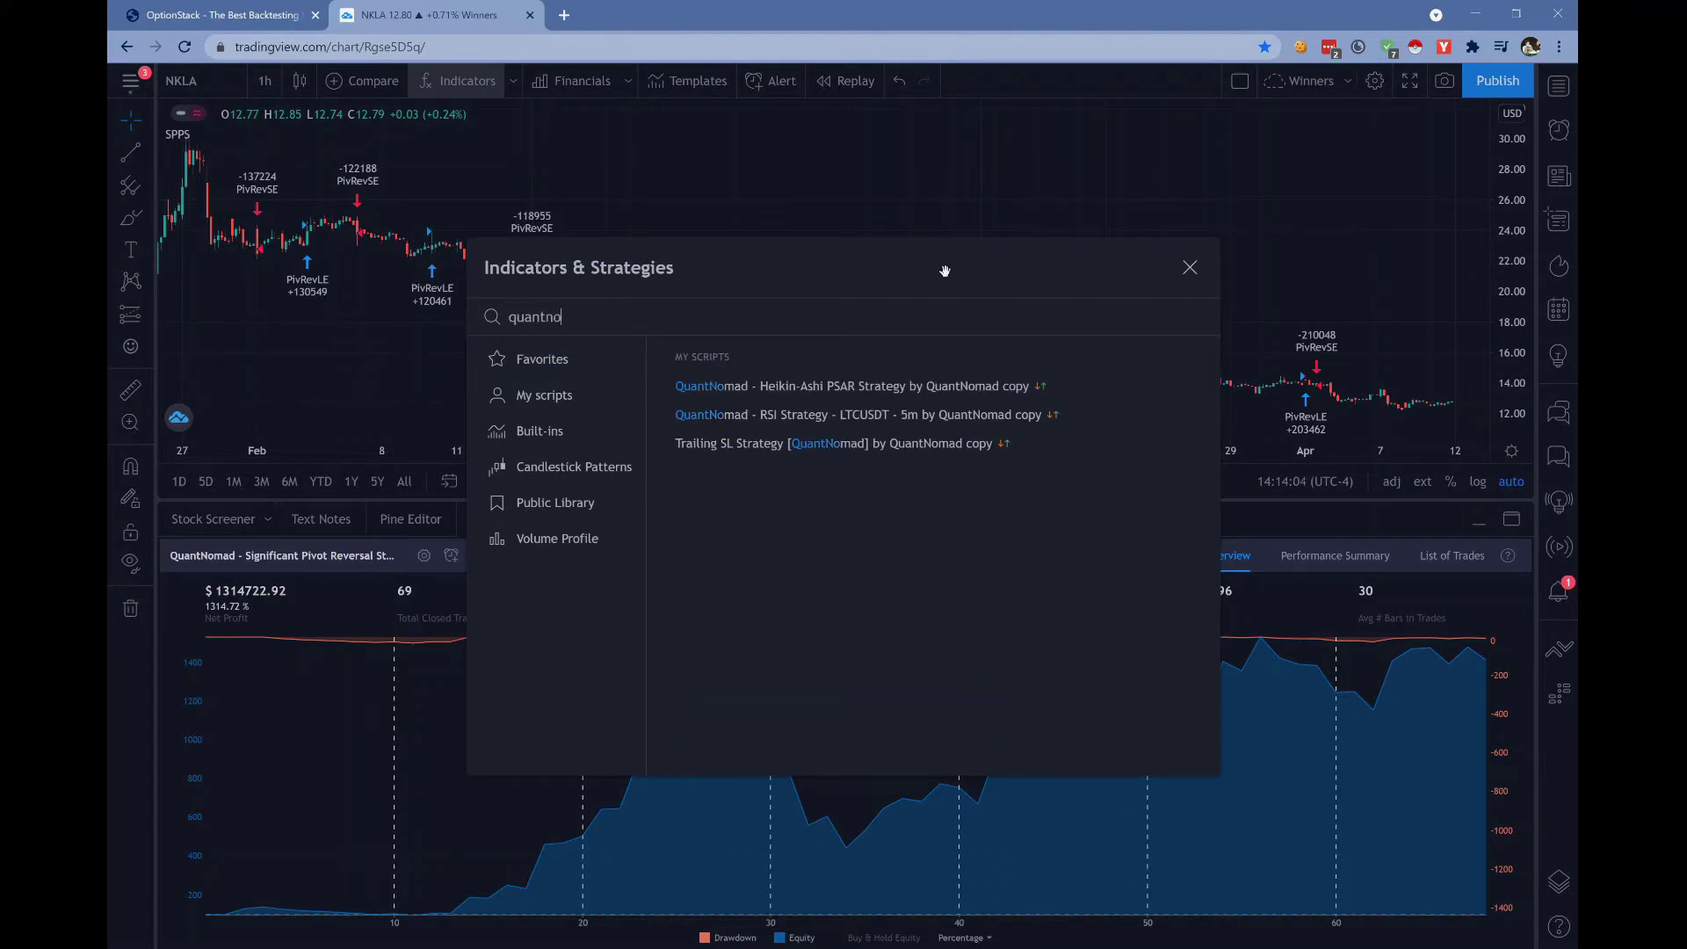
pyautogui.write('mad')
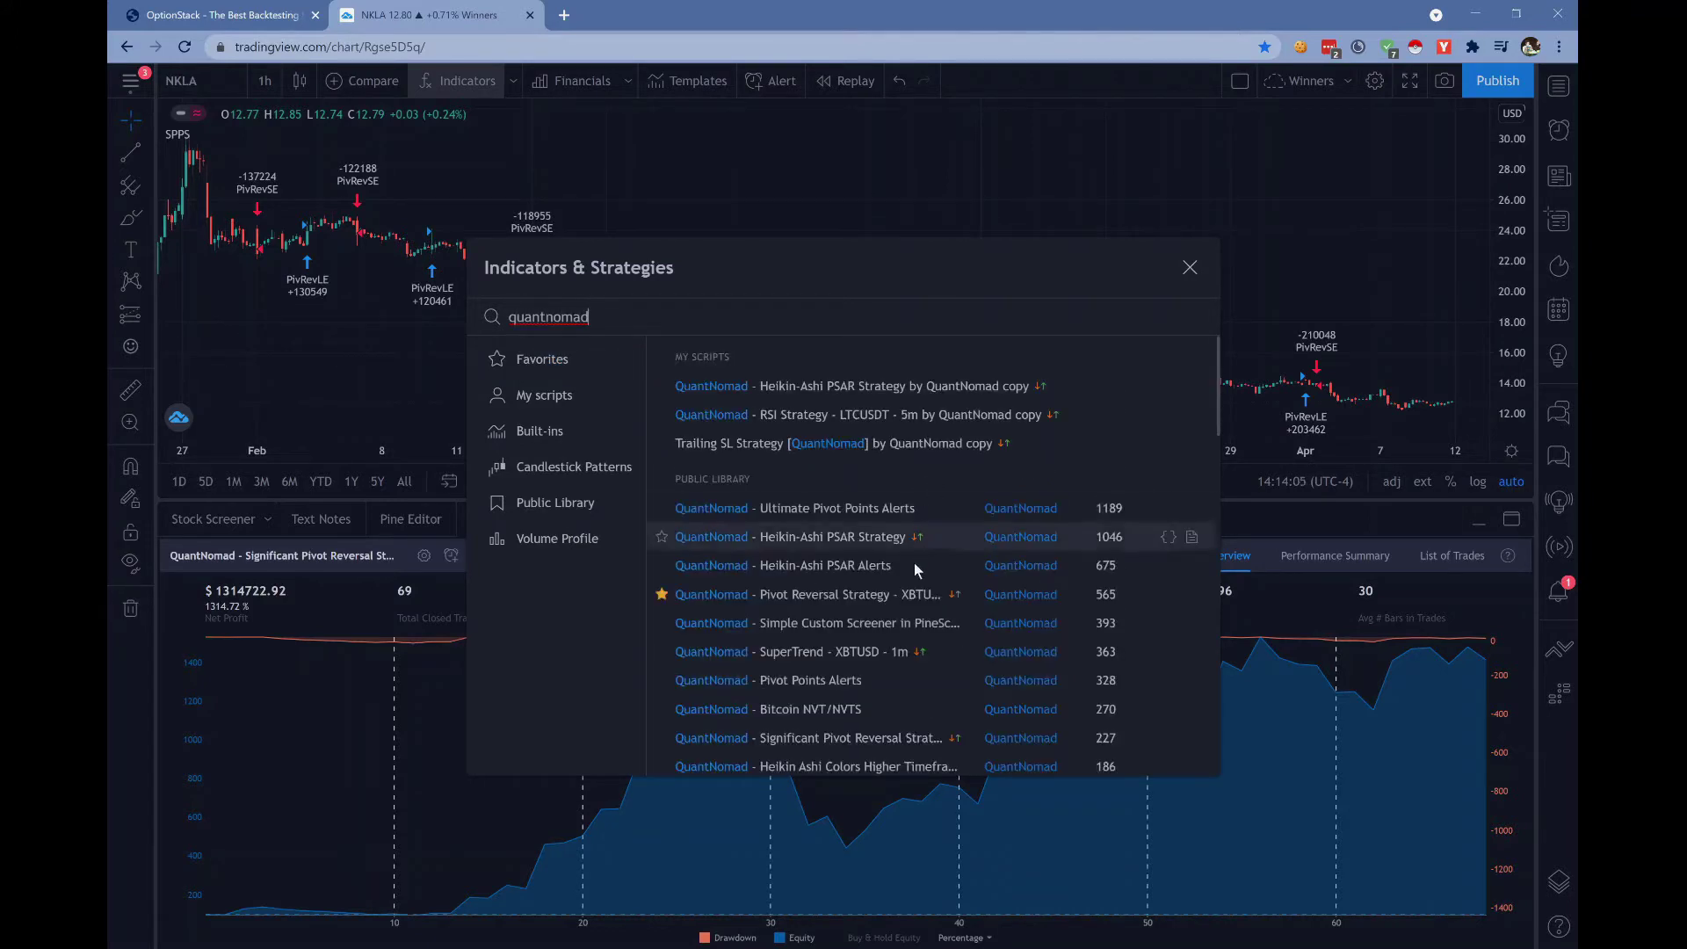
pyautogui.scroll(-2, 909, 539)
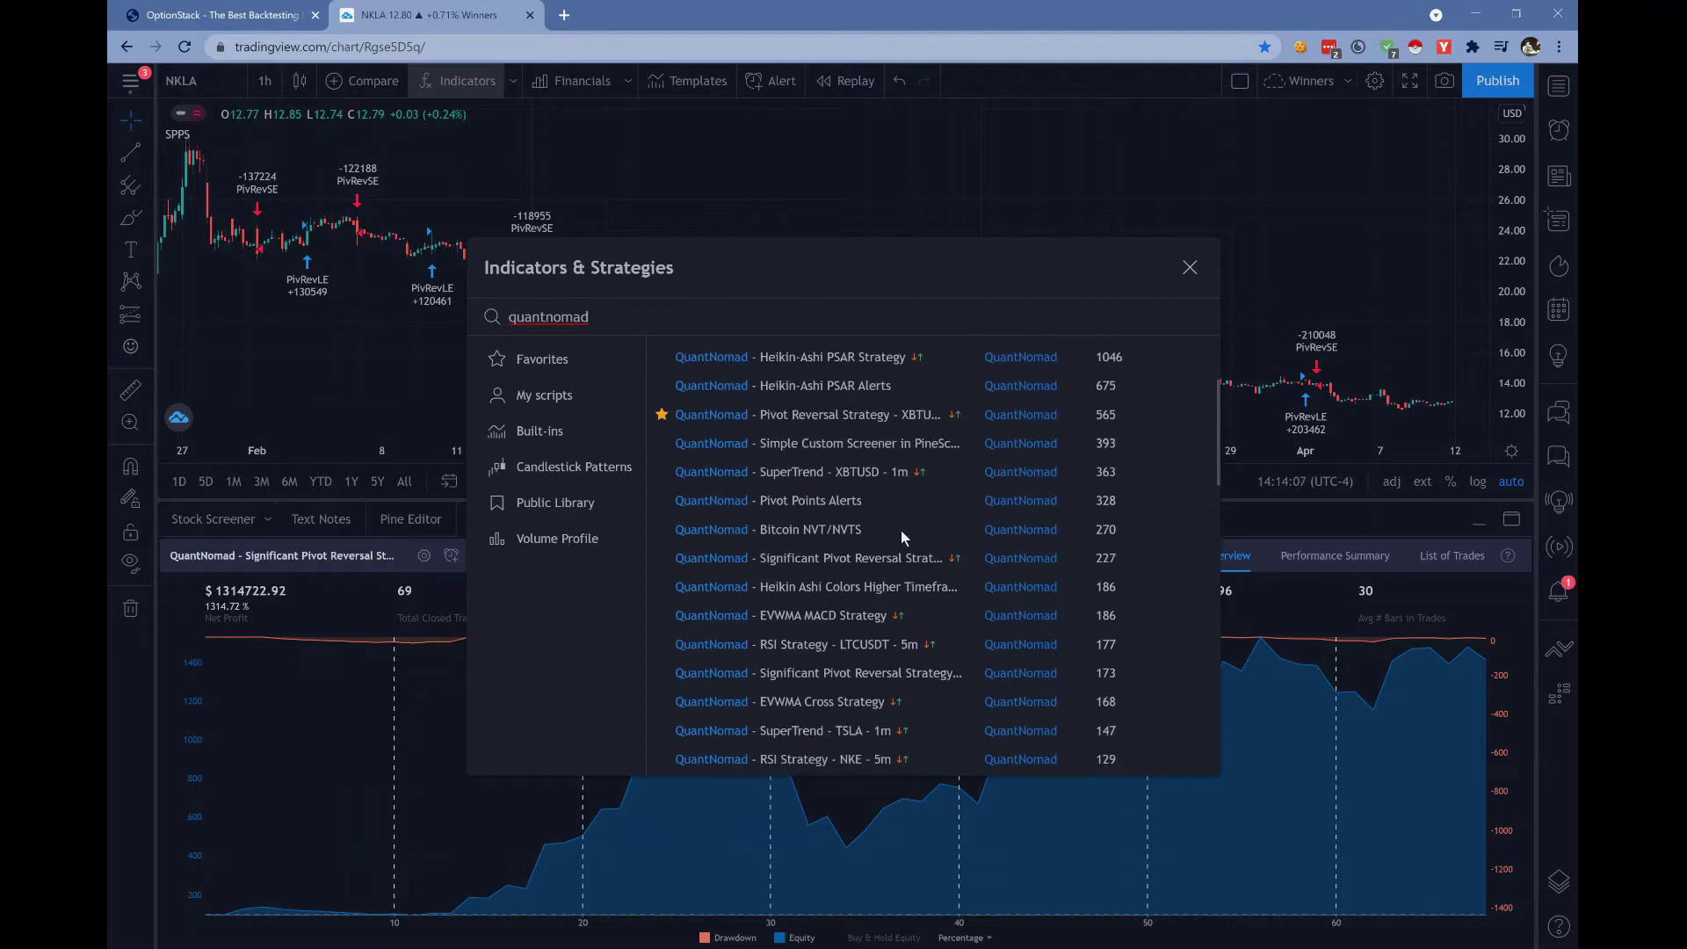
pyautogui.scroll(1, 901, 535)
pyautogui.scroll(-1, 905, 542)
pyautogui.scroll(-1, 956, 528)
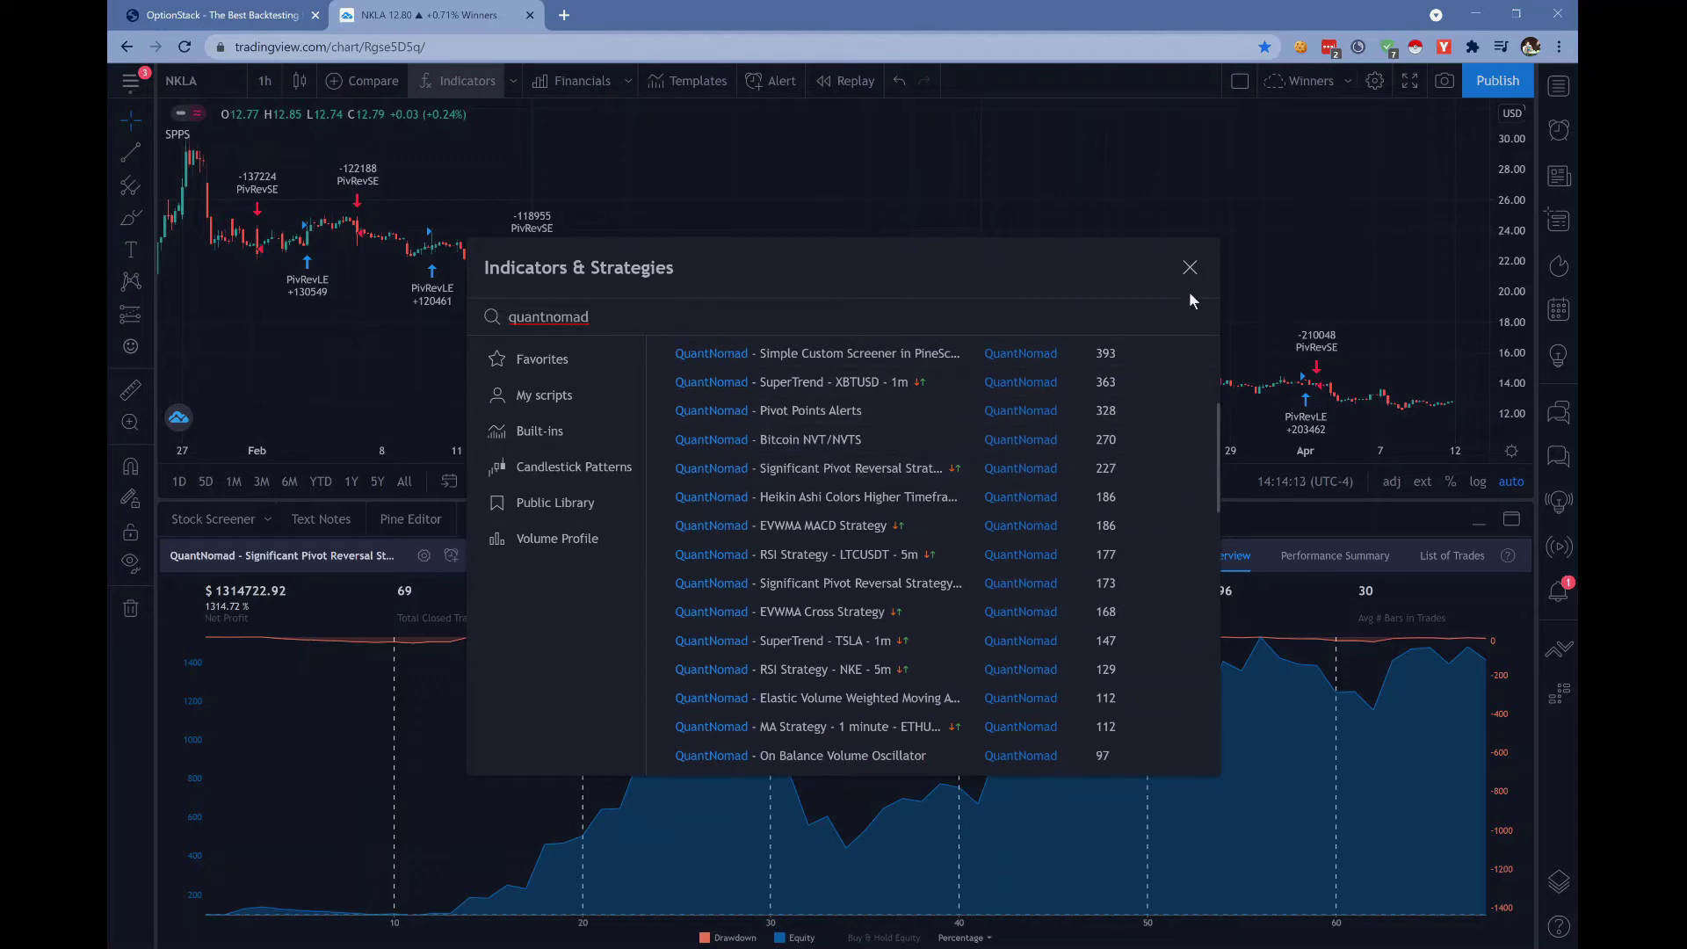
pyautogui.press('Escape')
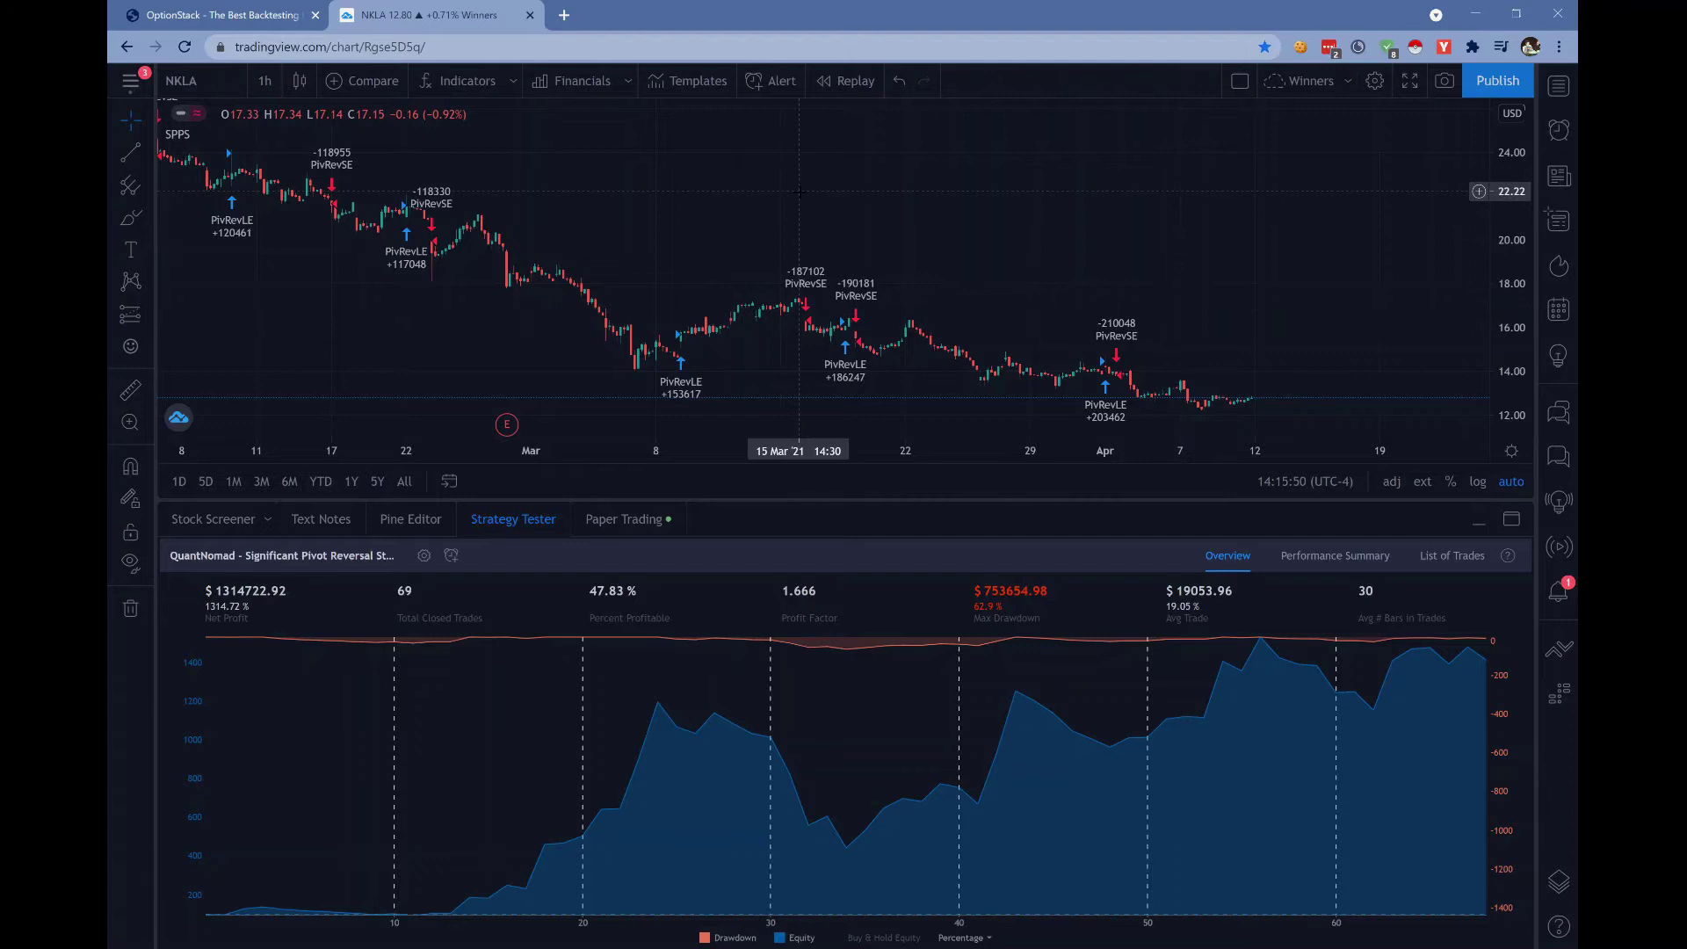
# Search indicators for 'macd rsi', then switch to the OptionStack tab with TastyCoveredCall.vse
pyautogui.click(456, 83)
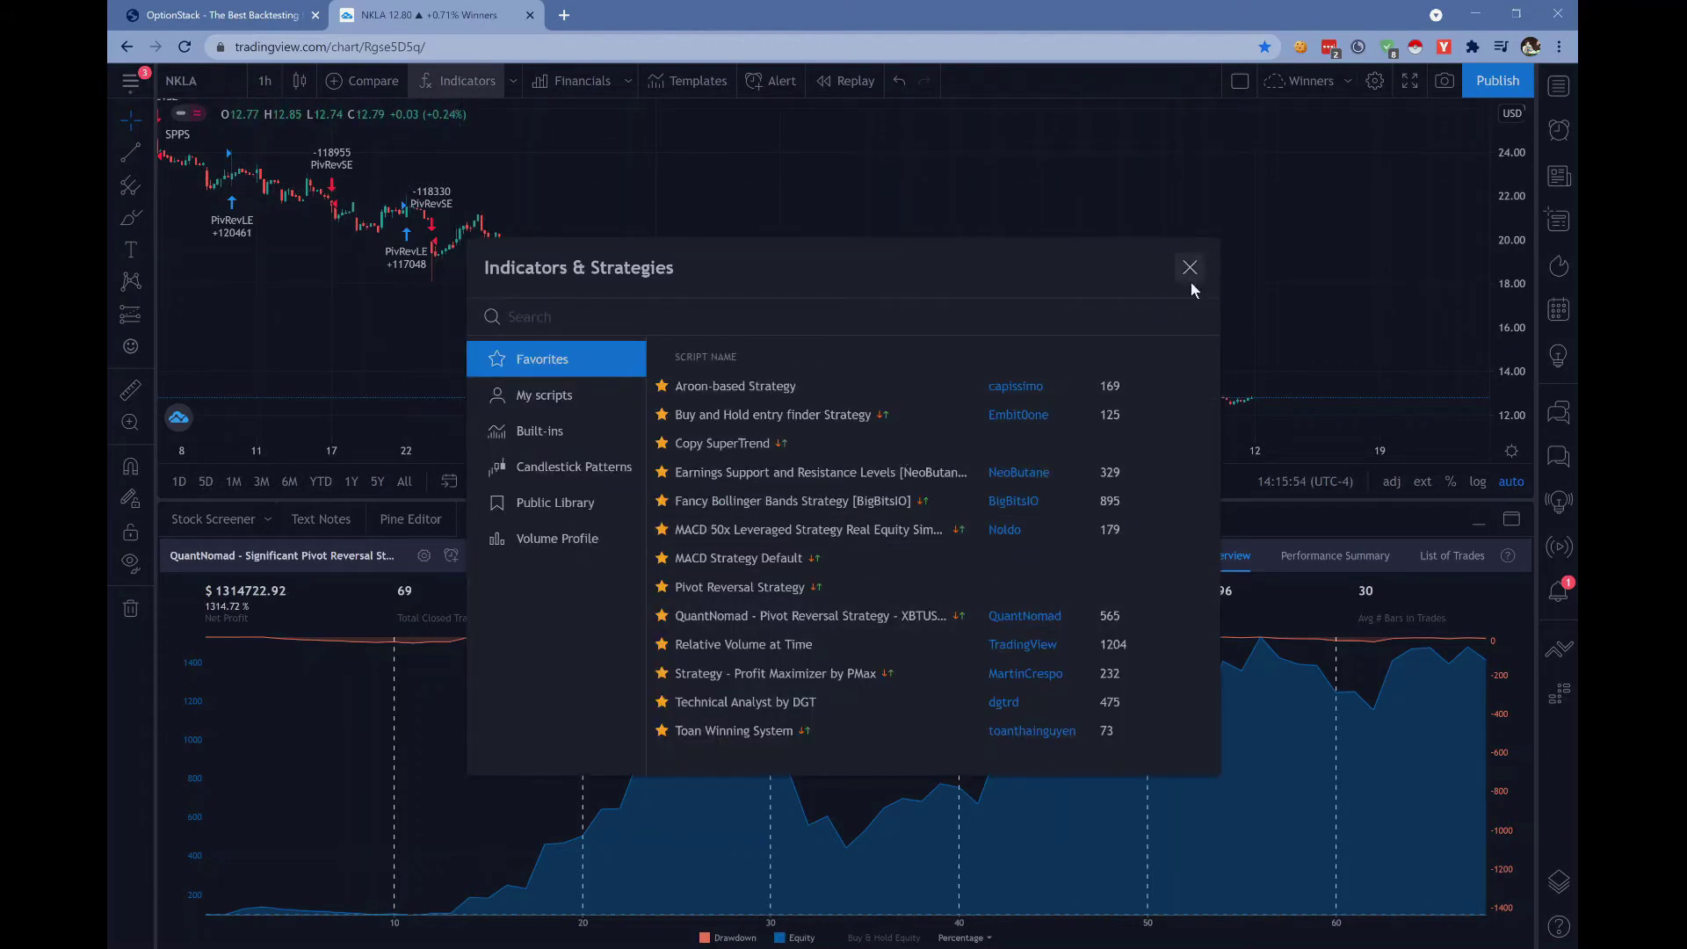
pyautogui.write('macd rsi')
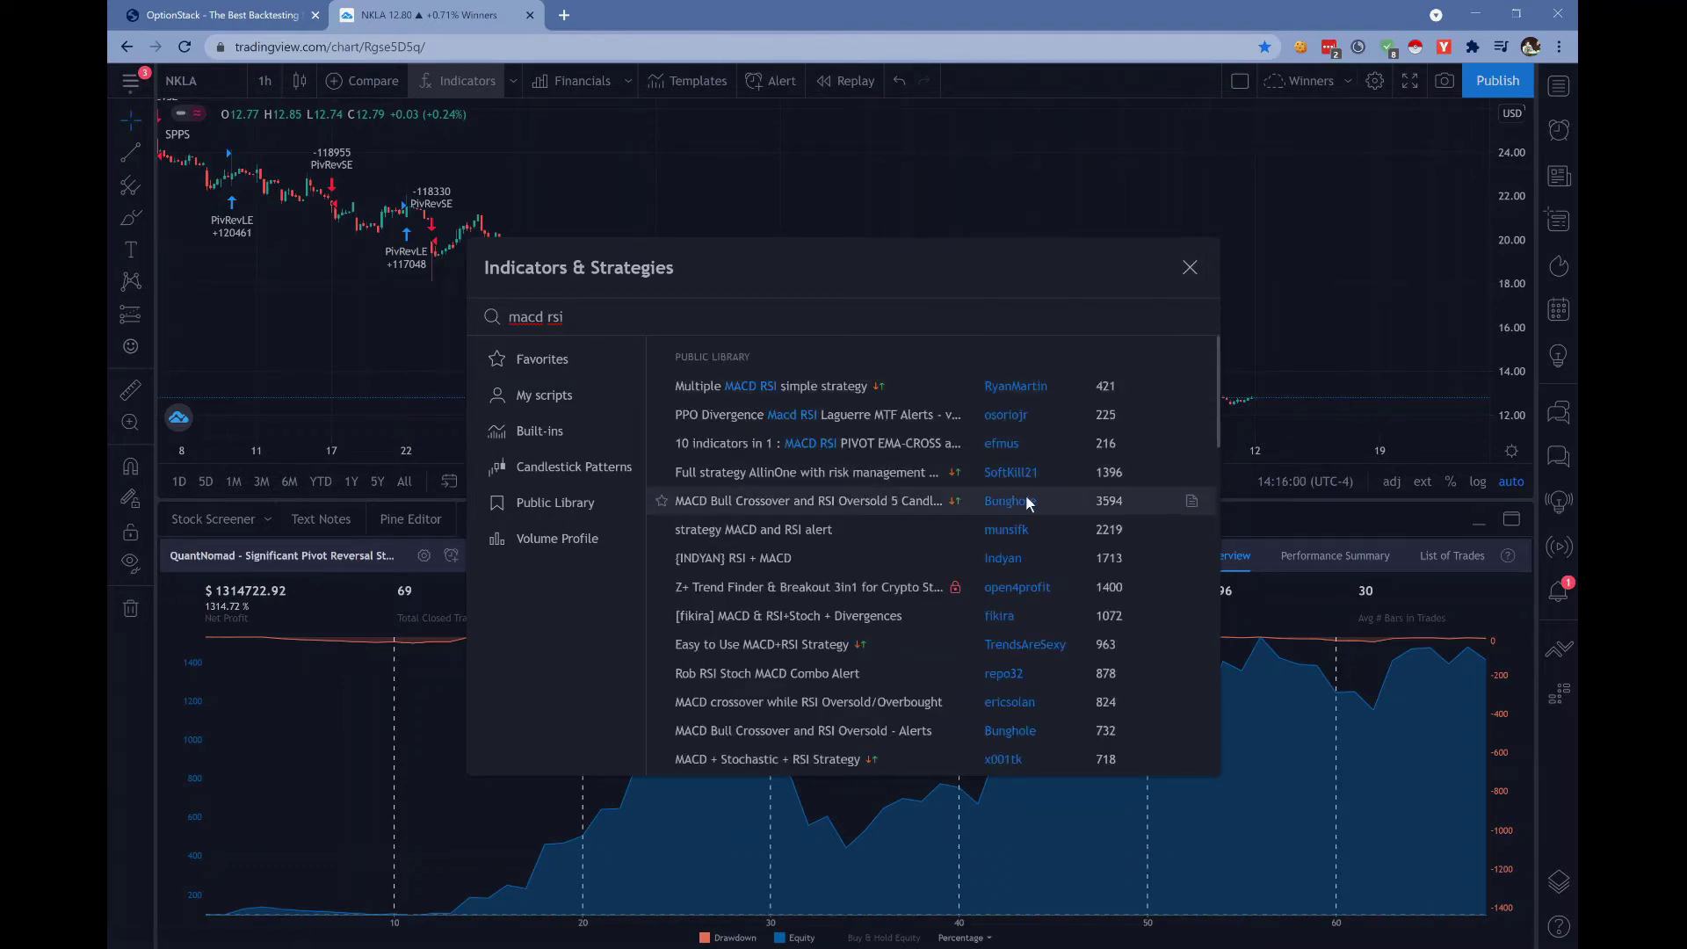
pyautogui.click(1189, 267)
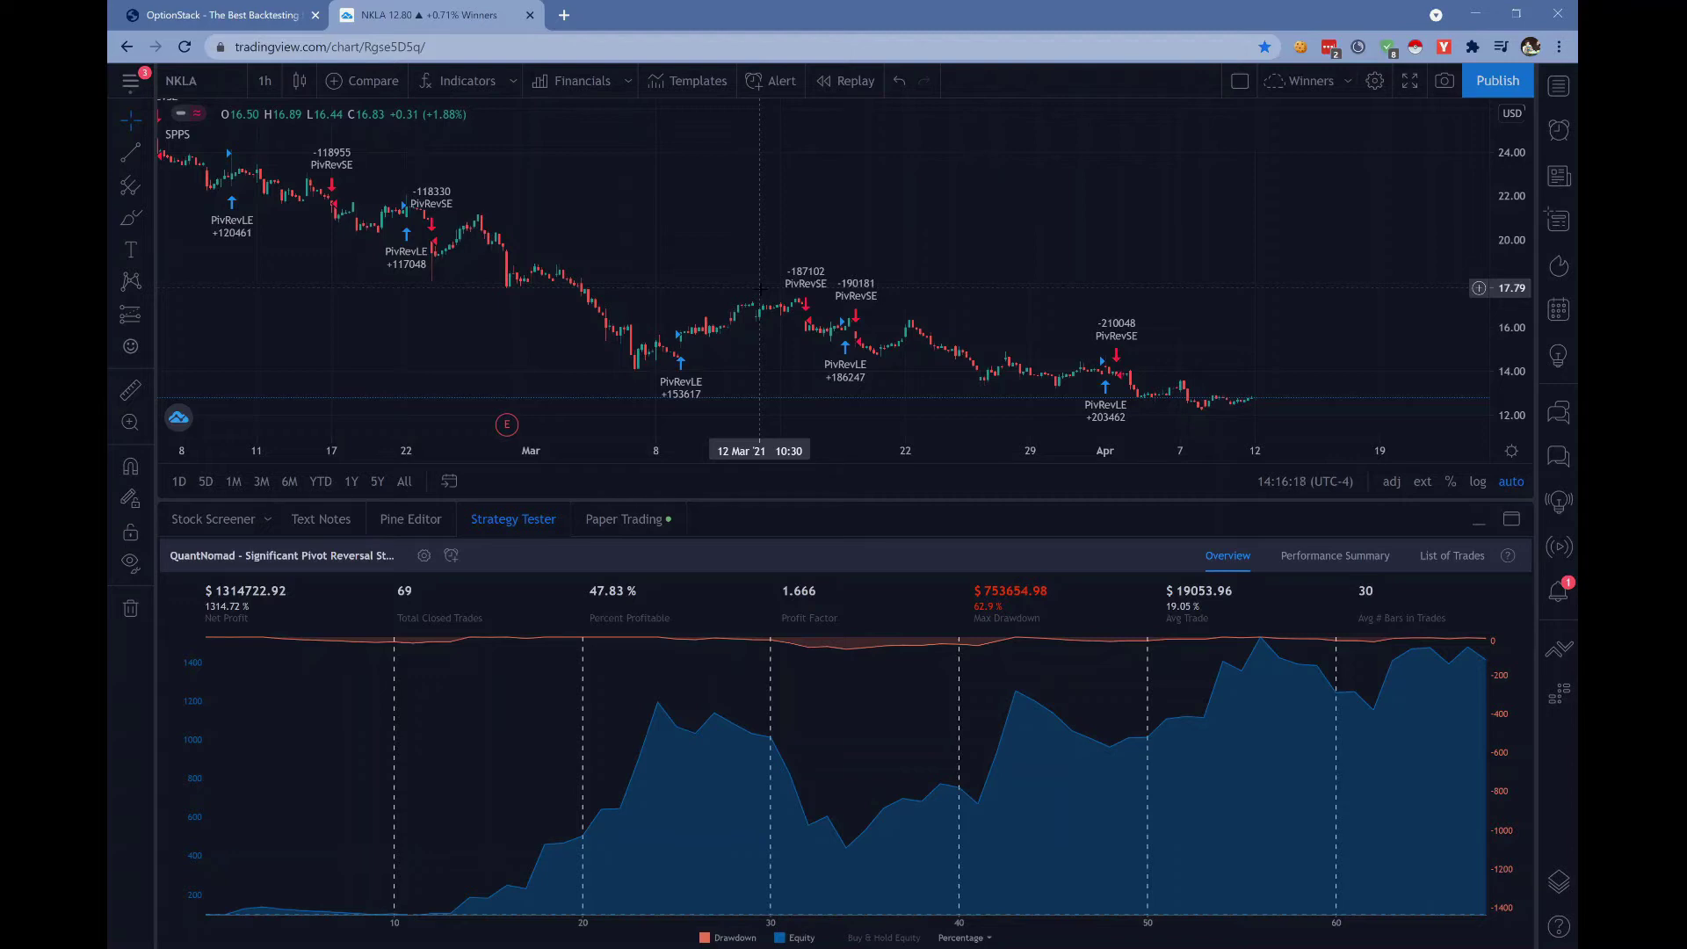
pyautogui.click(204, 20)
pyautogui.moveTo(372, 47); pyautogui.dragTo(292, 53)
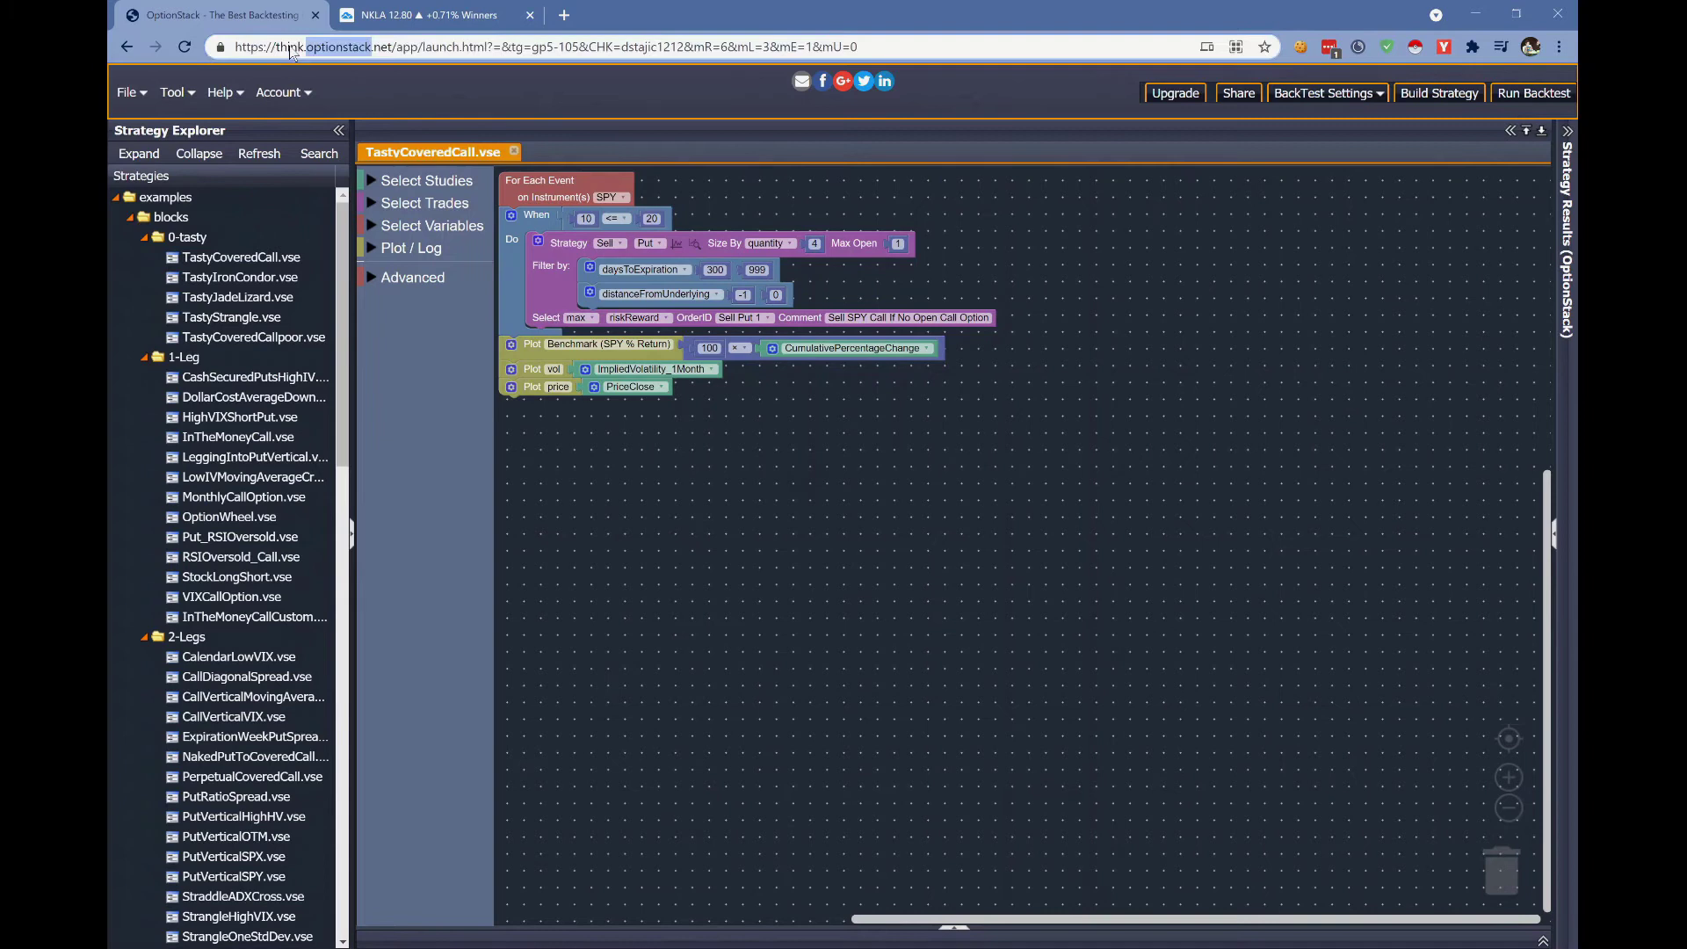
pyautogui.click(416, 103)
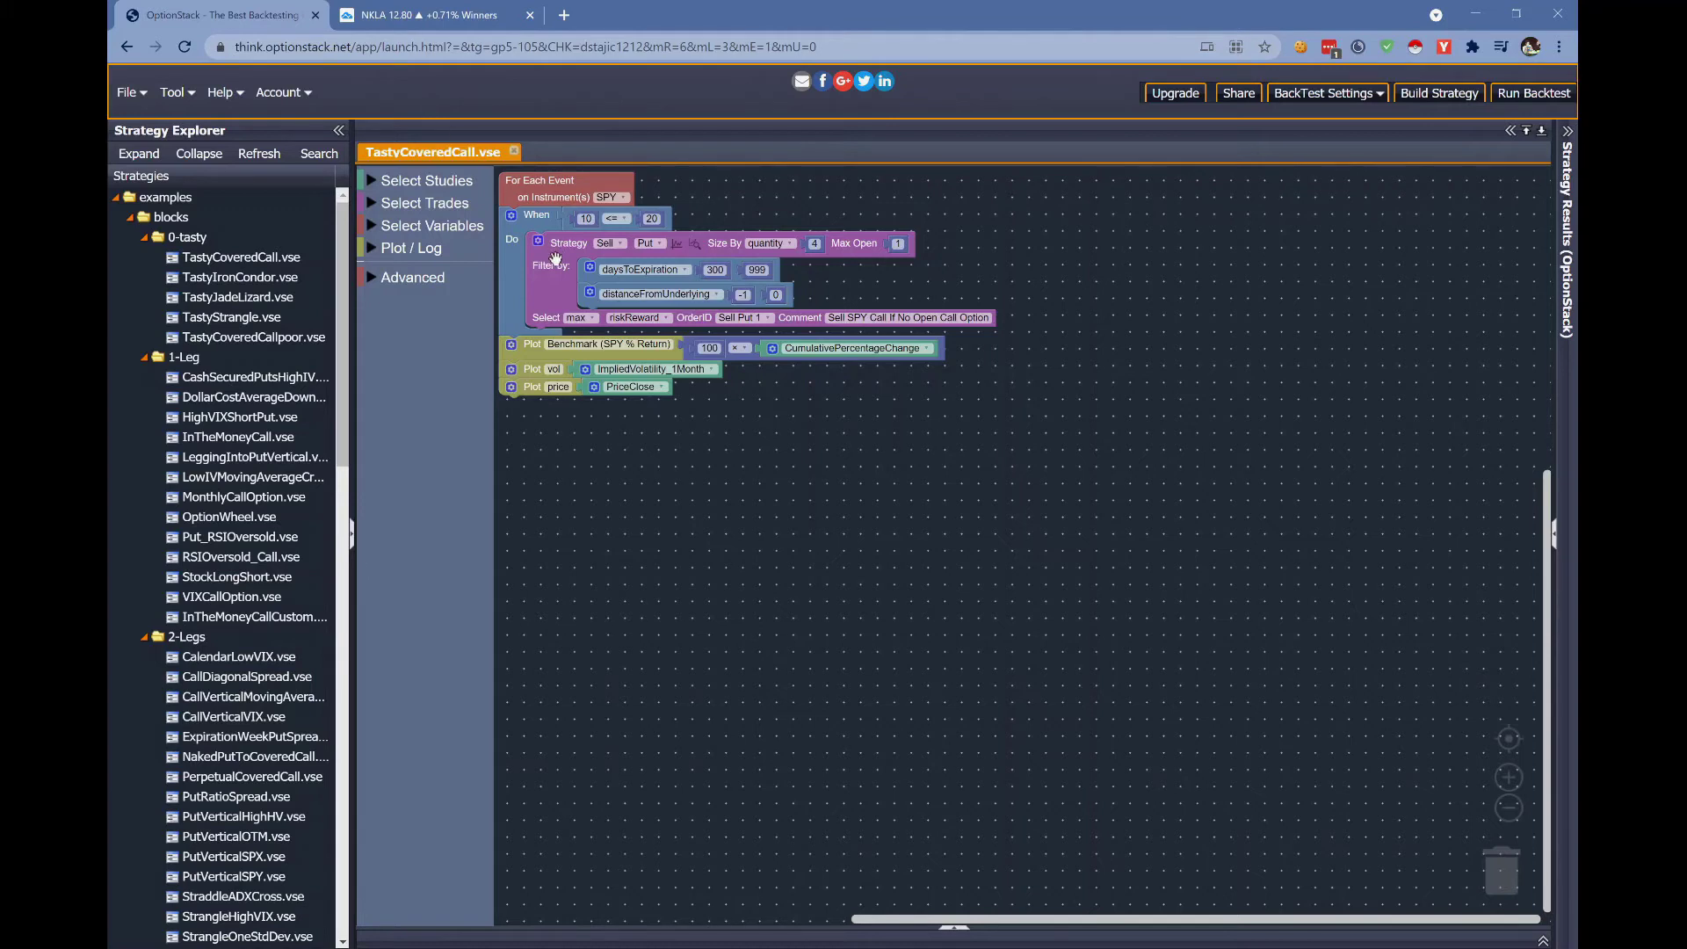
pyautogui.moveTo(545, 261)
pyautogui.mouseDown()
pyautogui.moveTo(602, 299)
pyautogui.moveTo(546, 262)
pyautogui.mouseUp()
pyautogui.click(261, 260)
pyautogui.click(563, 195)
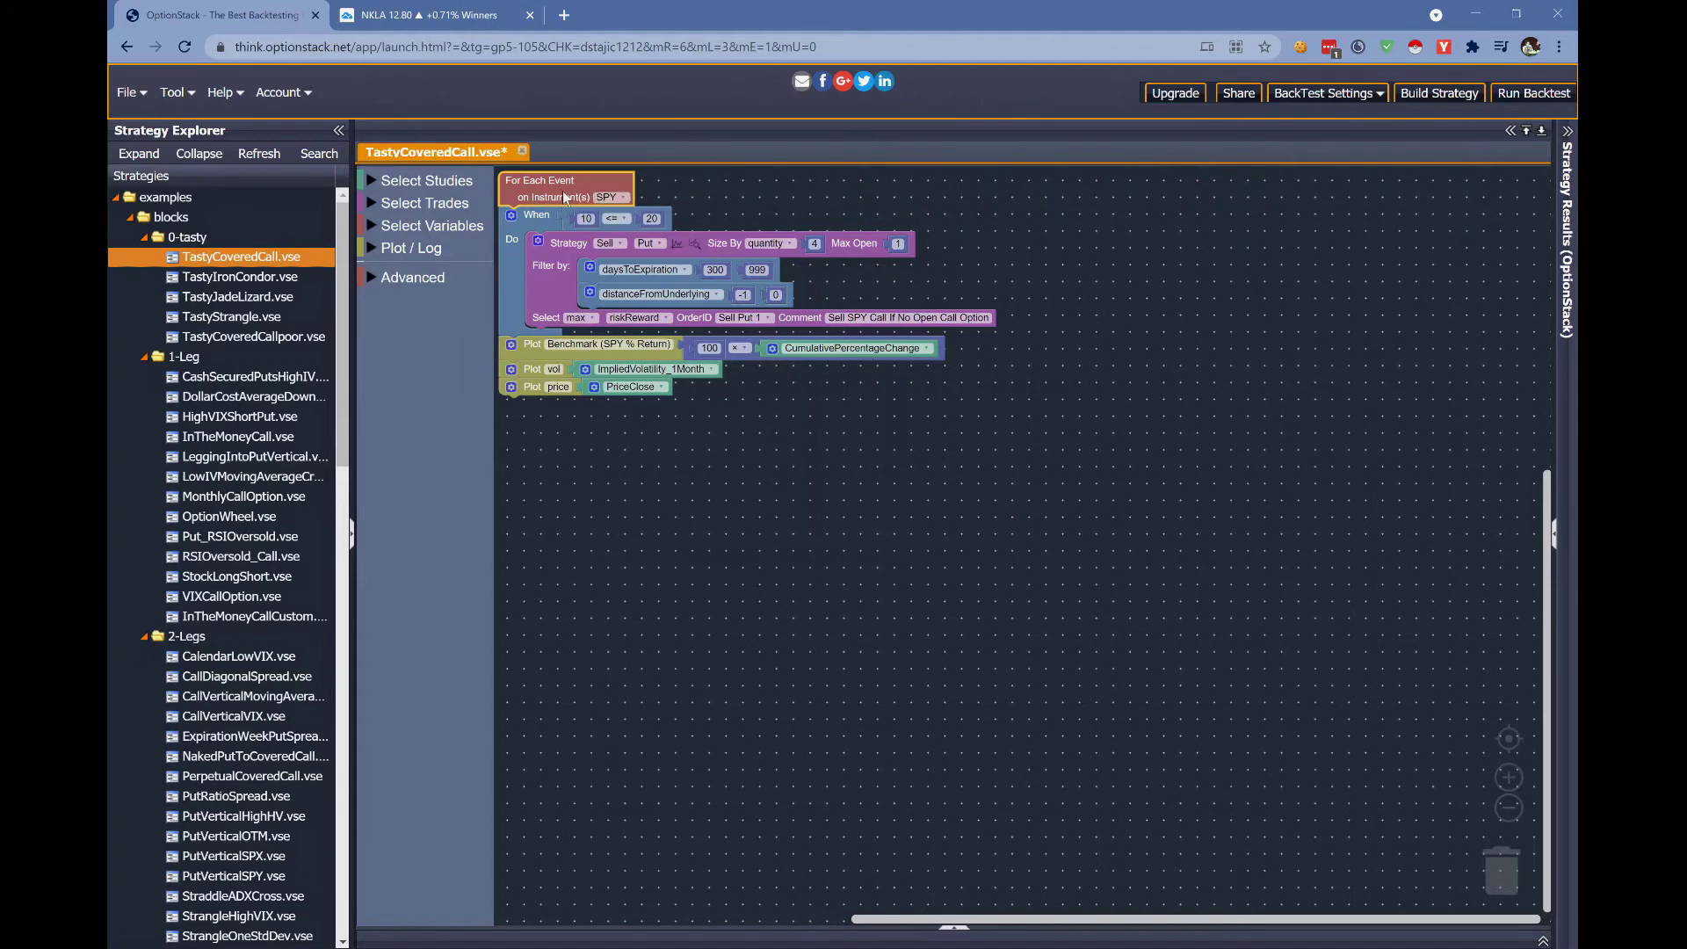
# Replace SPY with TSLA as the TastyCoveredCall strategy's only underlying instrument
pyautogui.click(606, 198)
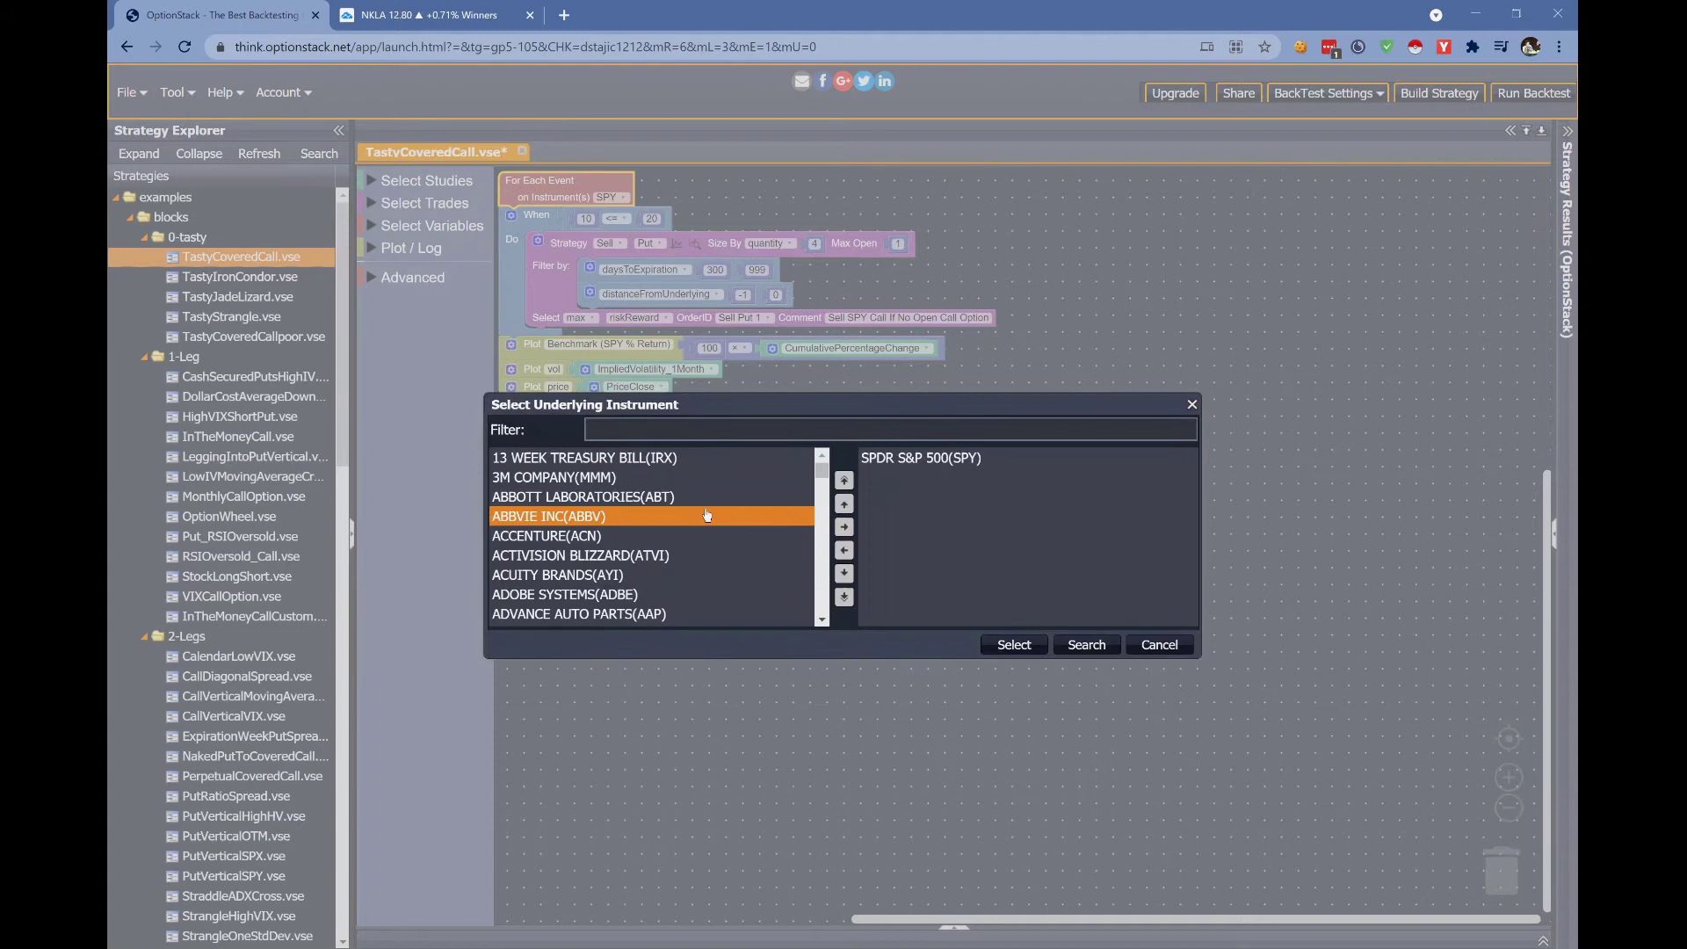
pyautogui.click(651, 429)
pyautogui.write('tsla')
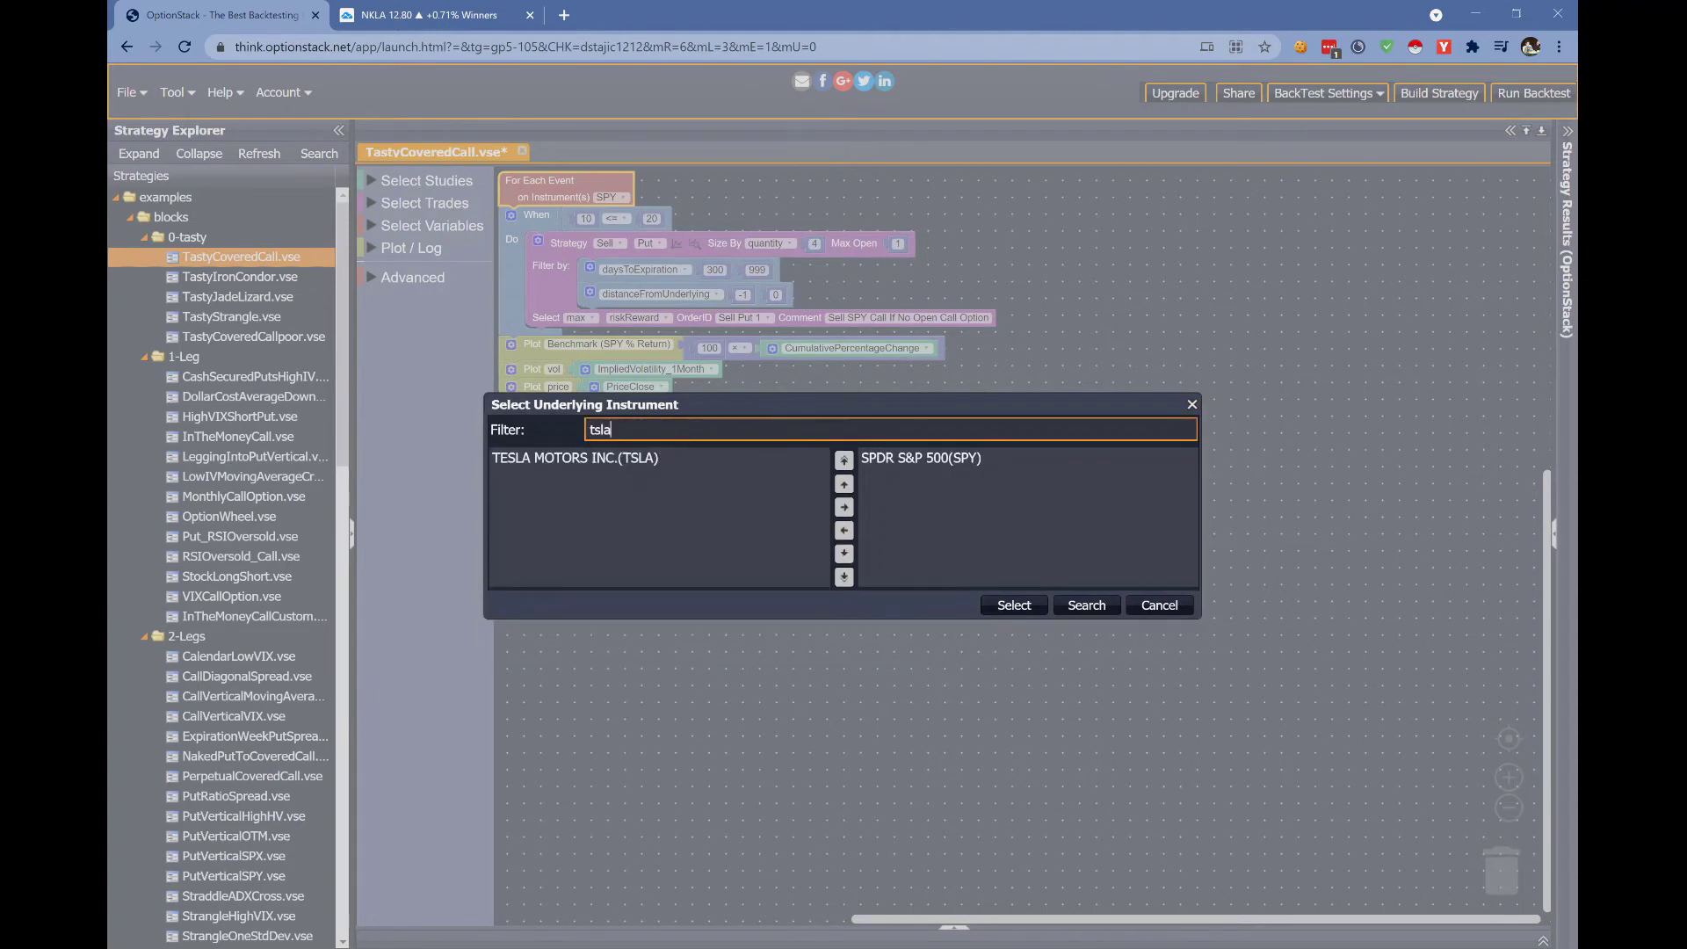
pyautogui.doubleClick(575, 457)
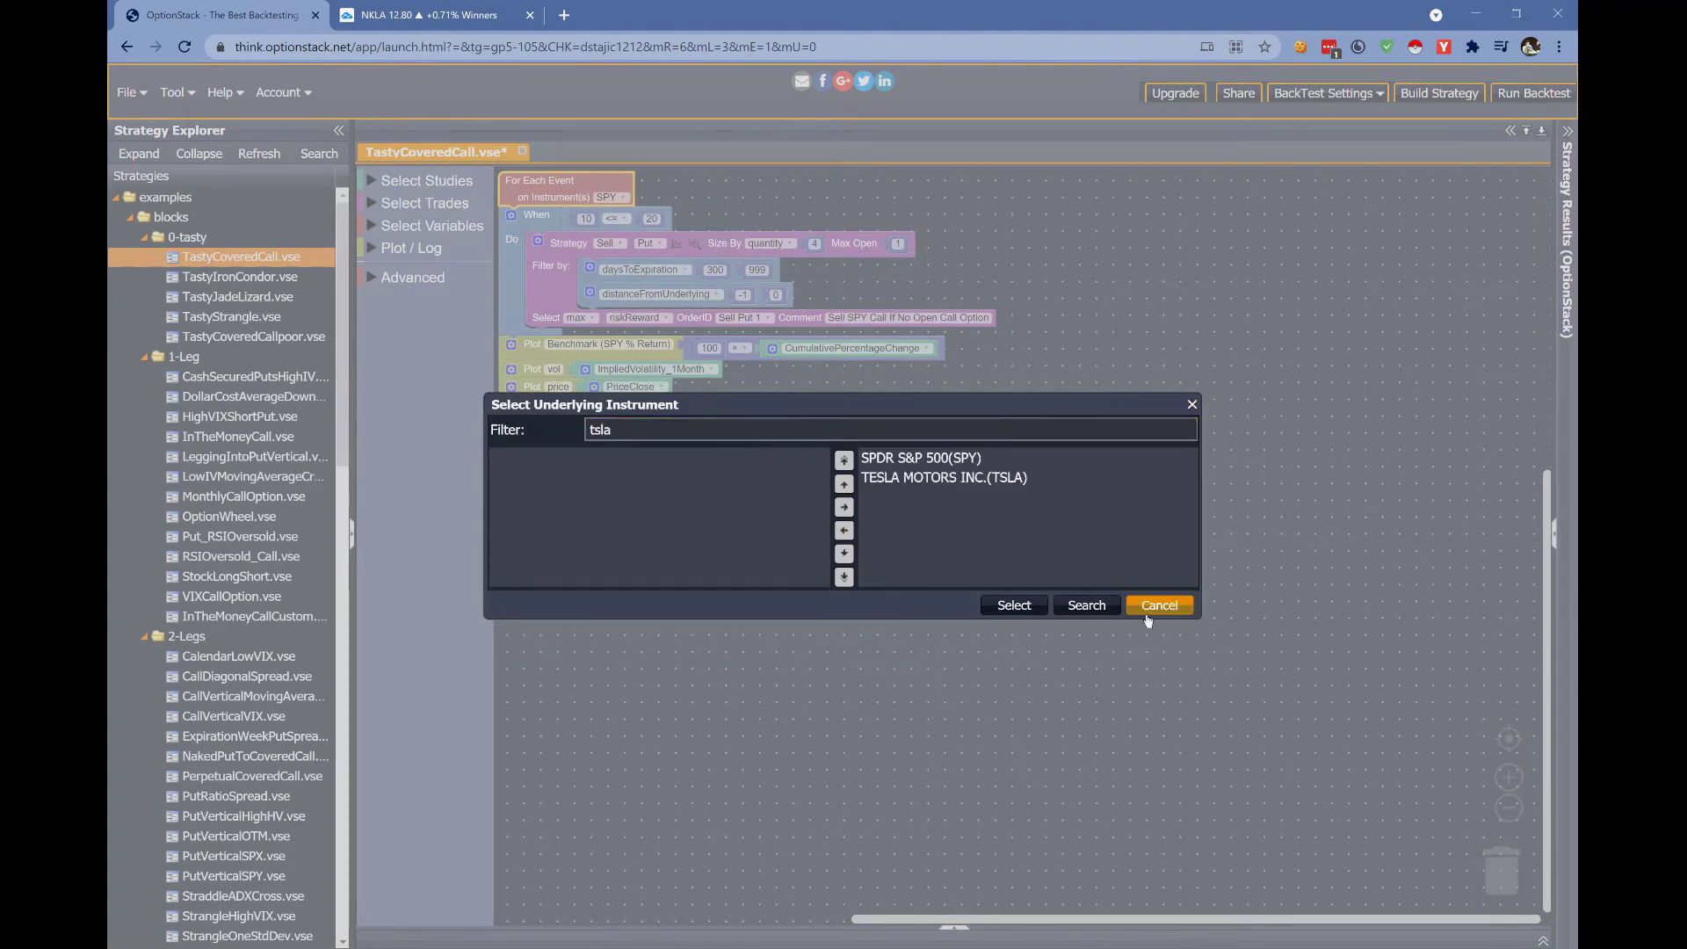
pyautogui.doubleClick(984, 458)
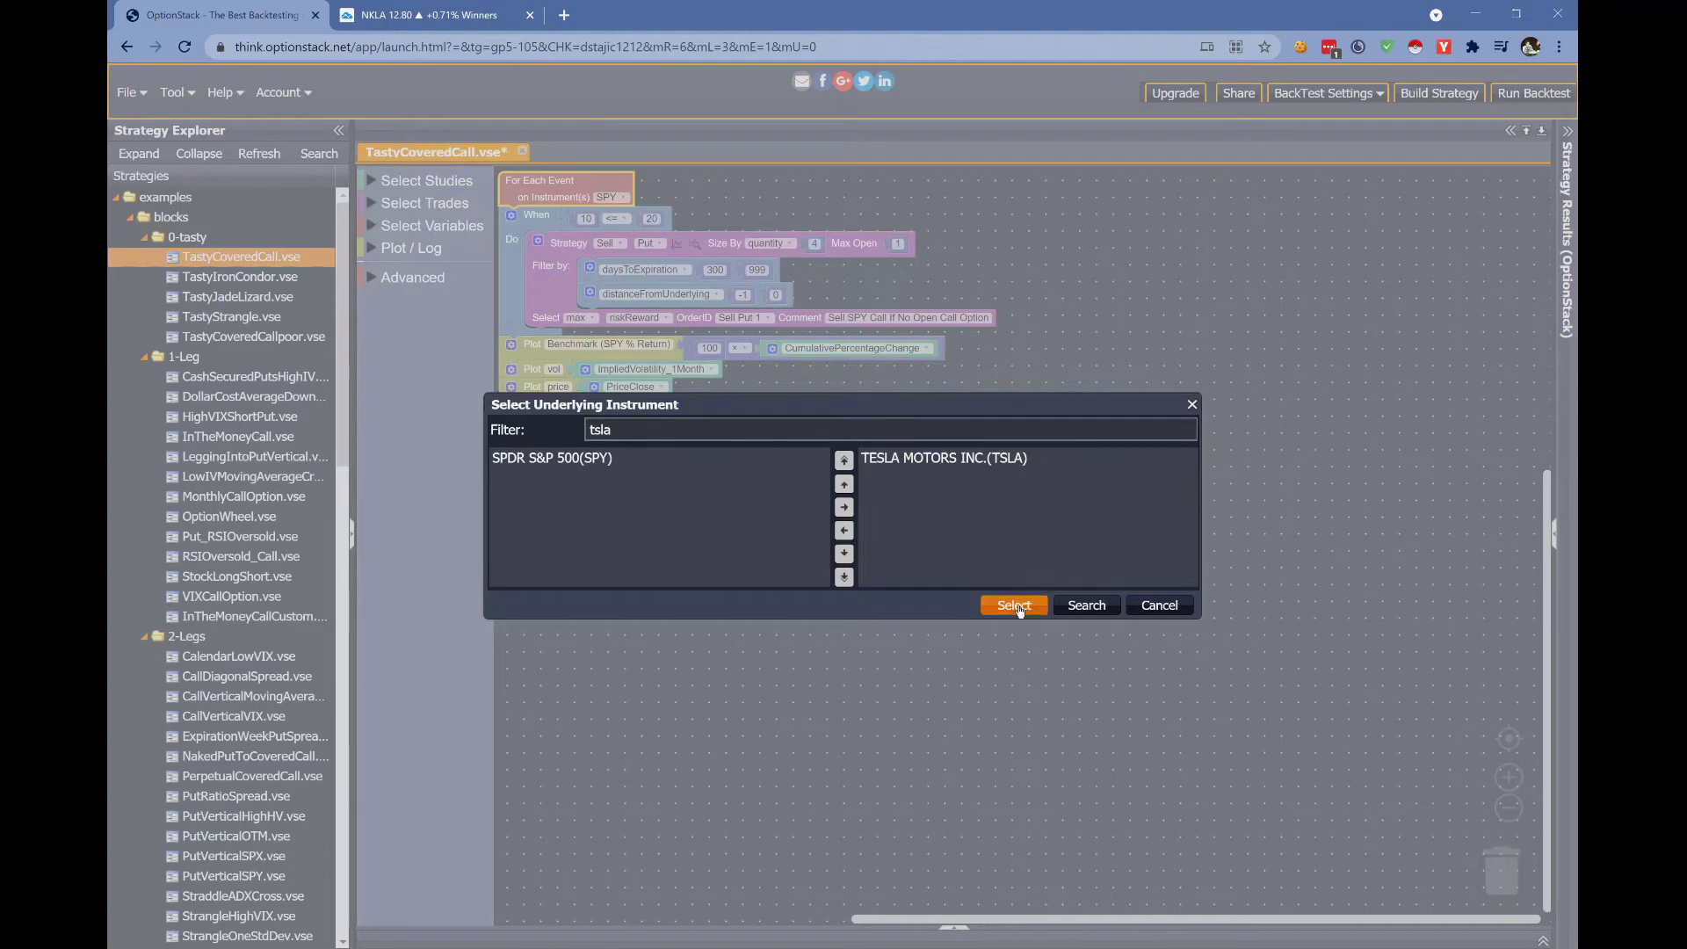
pyautogui.click(1014, 606)
pyautogui.click(576, 219)
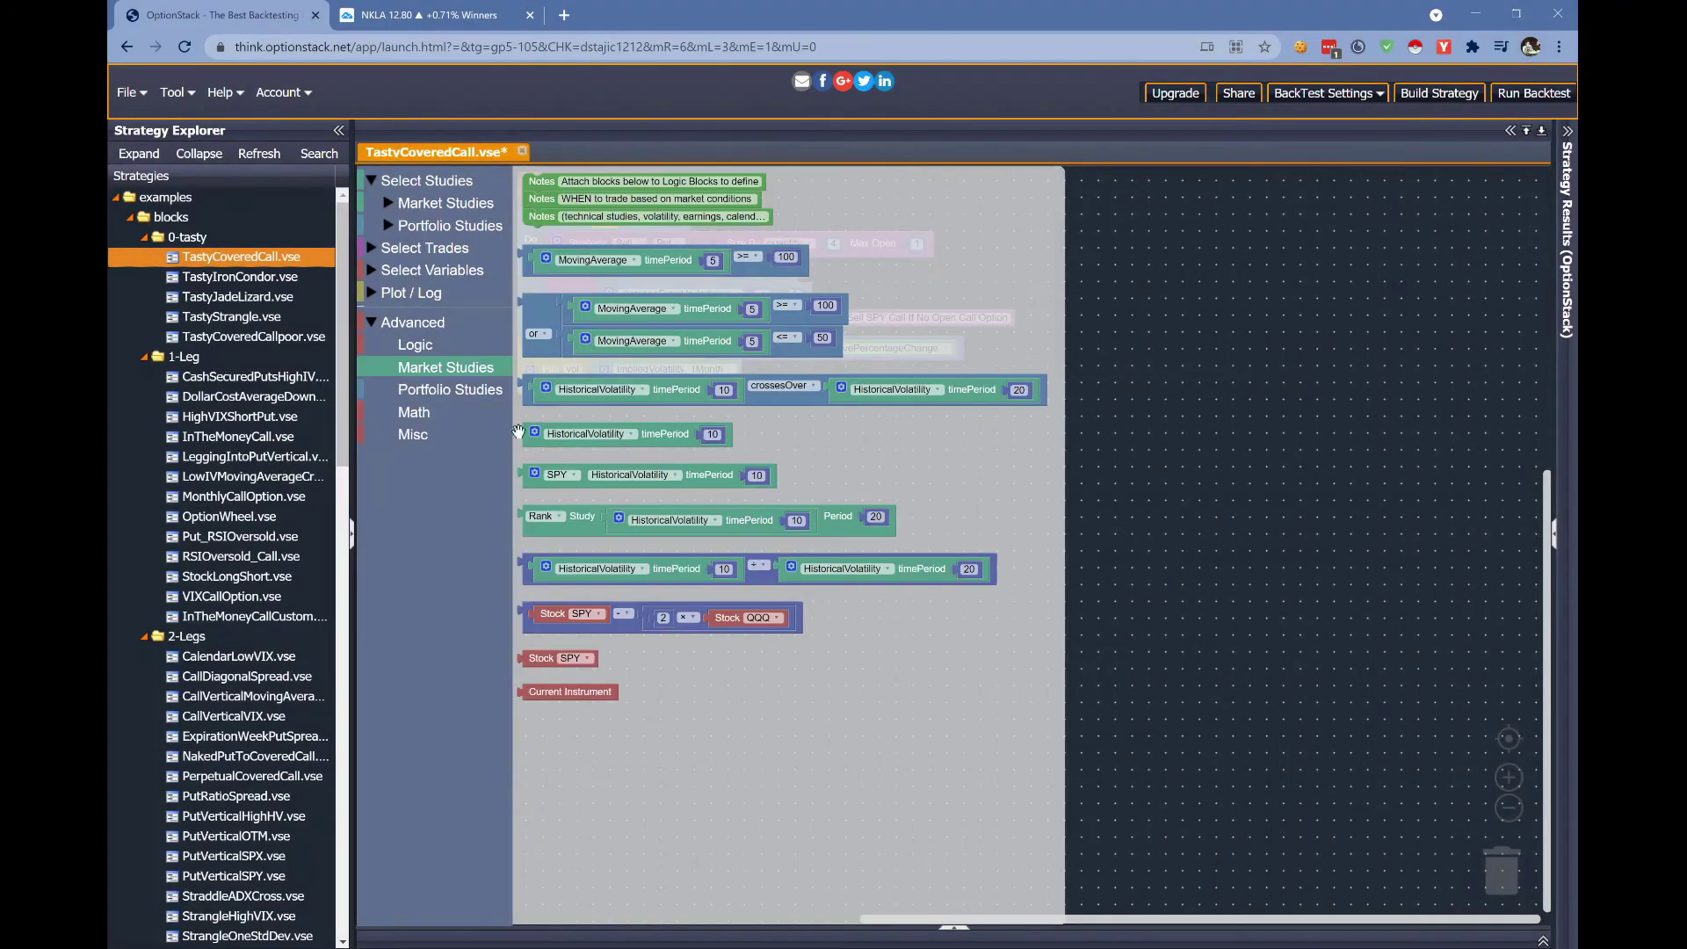
# Add a BollingerBands.Lower study block to the When comparison and set its Period to 10
pyautogui.click(652, 437)
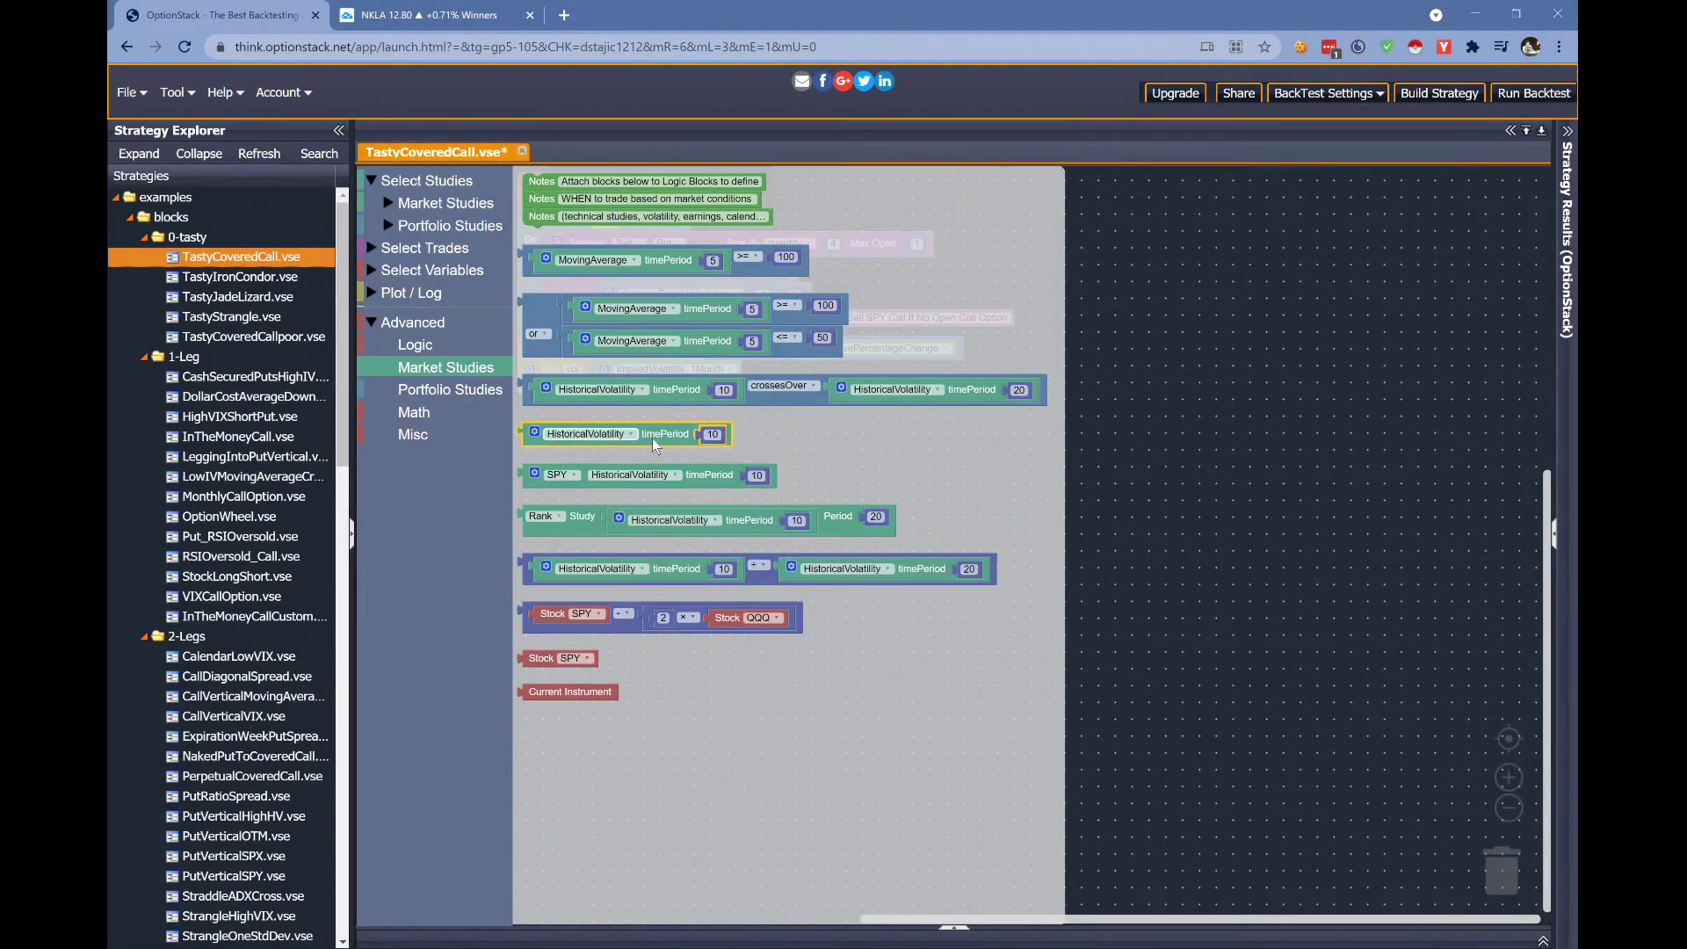
pyautogui.moveTo(657, 438); pyautogui.dragTo(901, 430)
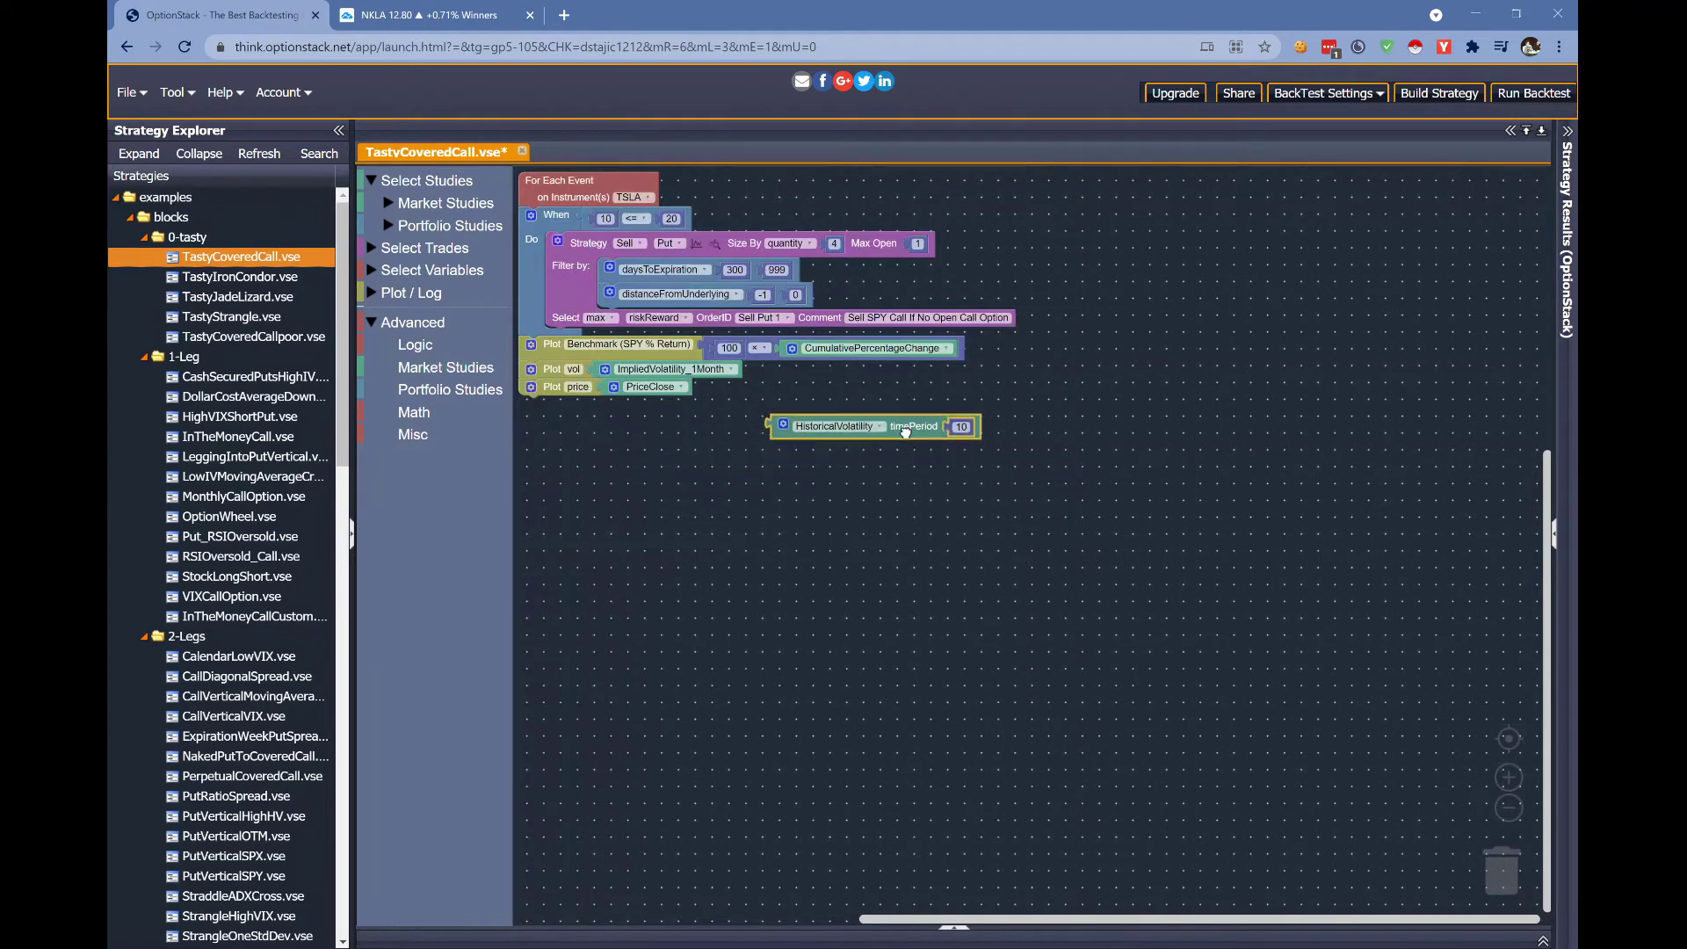
pyautogui.click(849, 431)
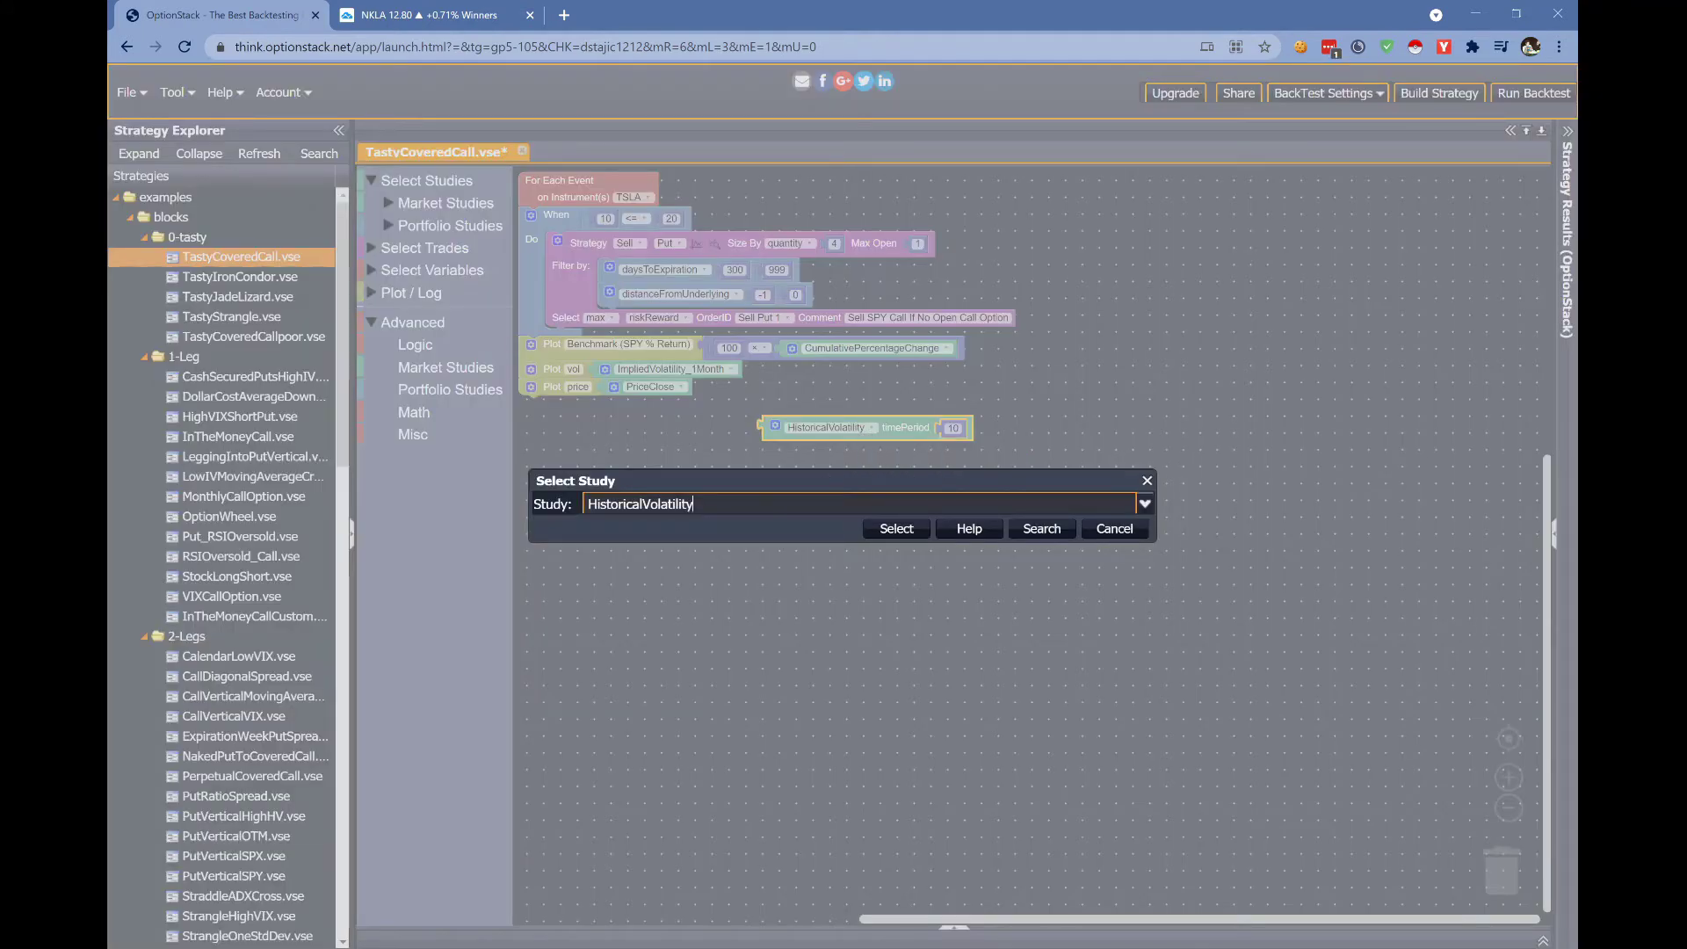
pyautogui.click(1145, 503)
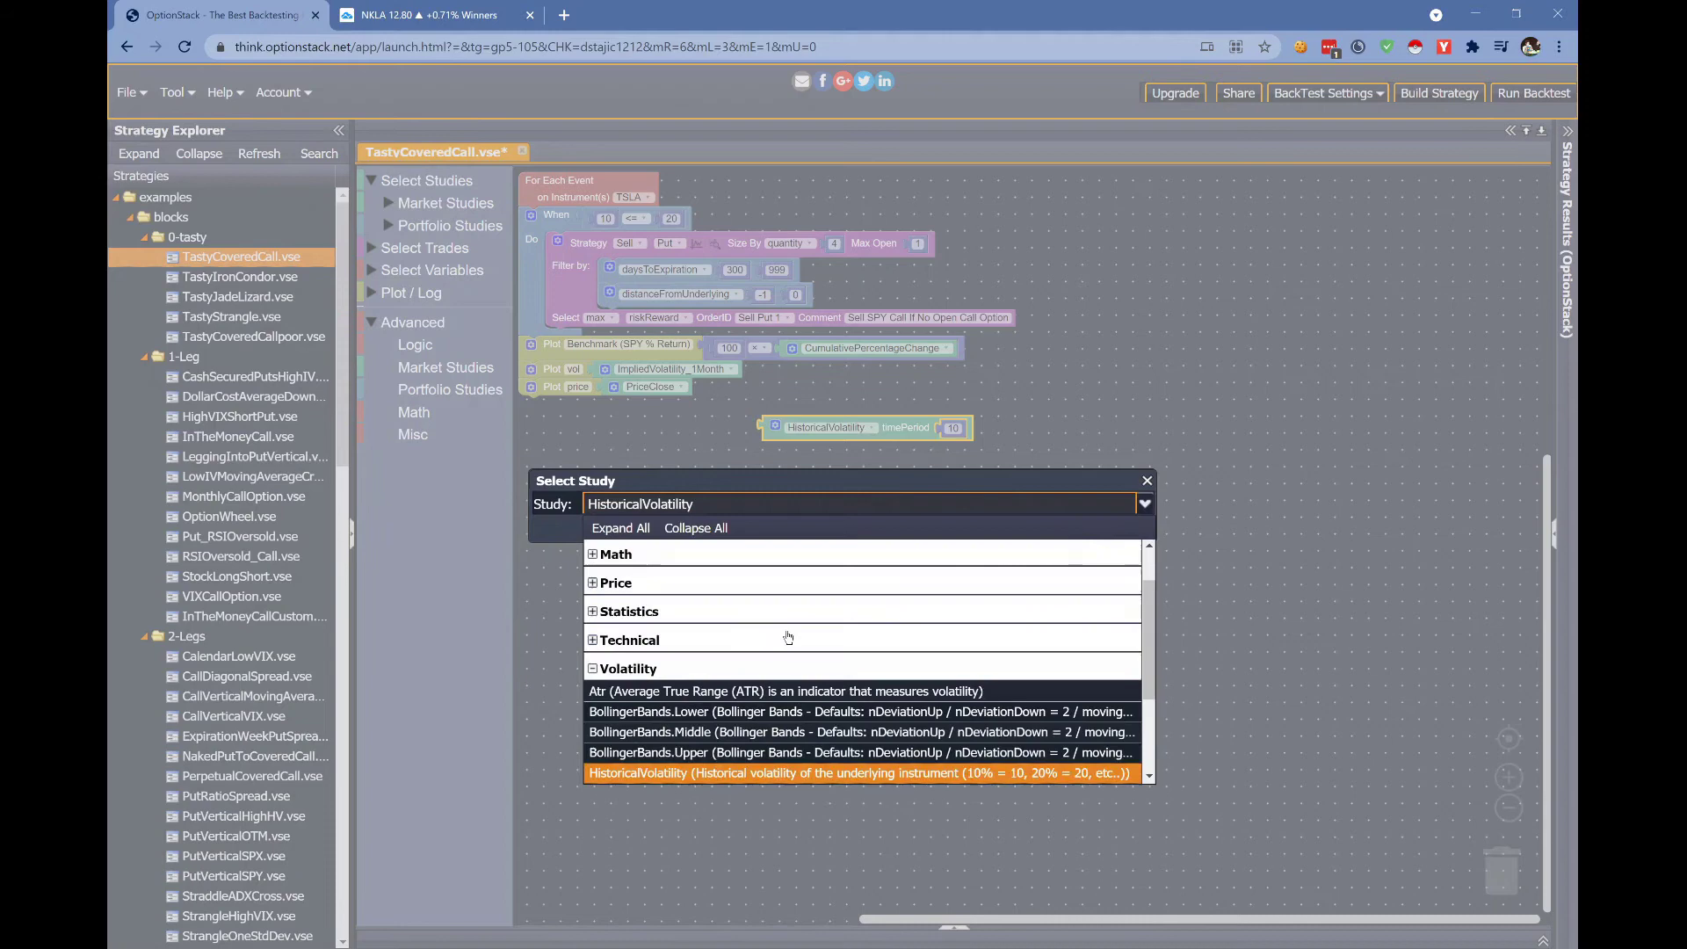
pyautogui.scroll(-1, 773, 646)
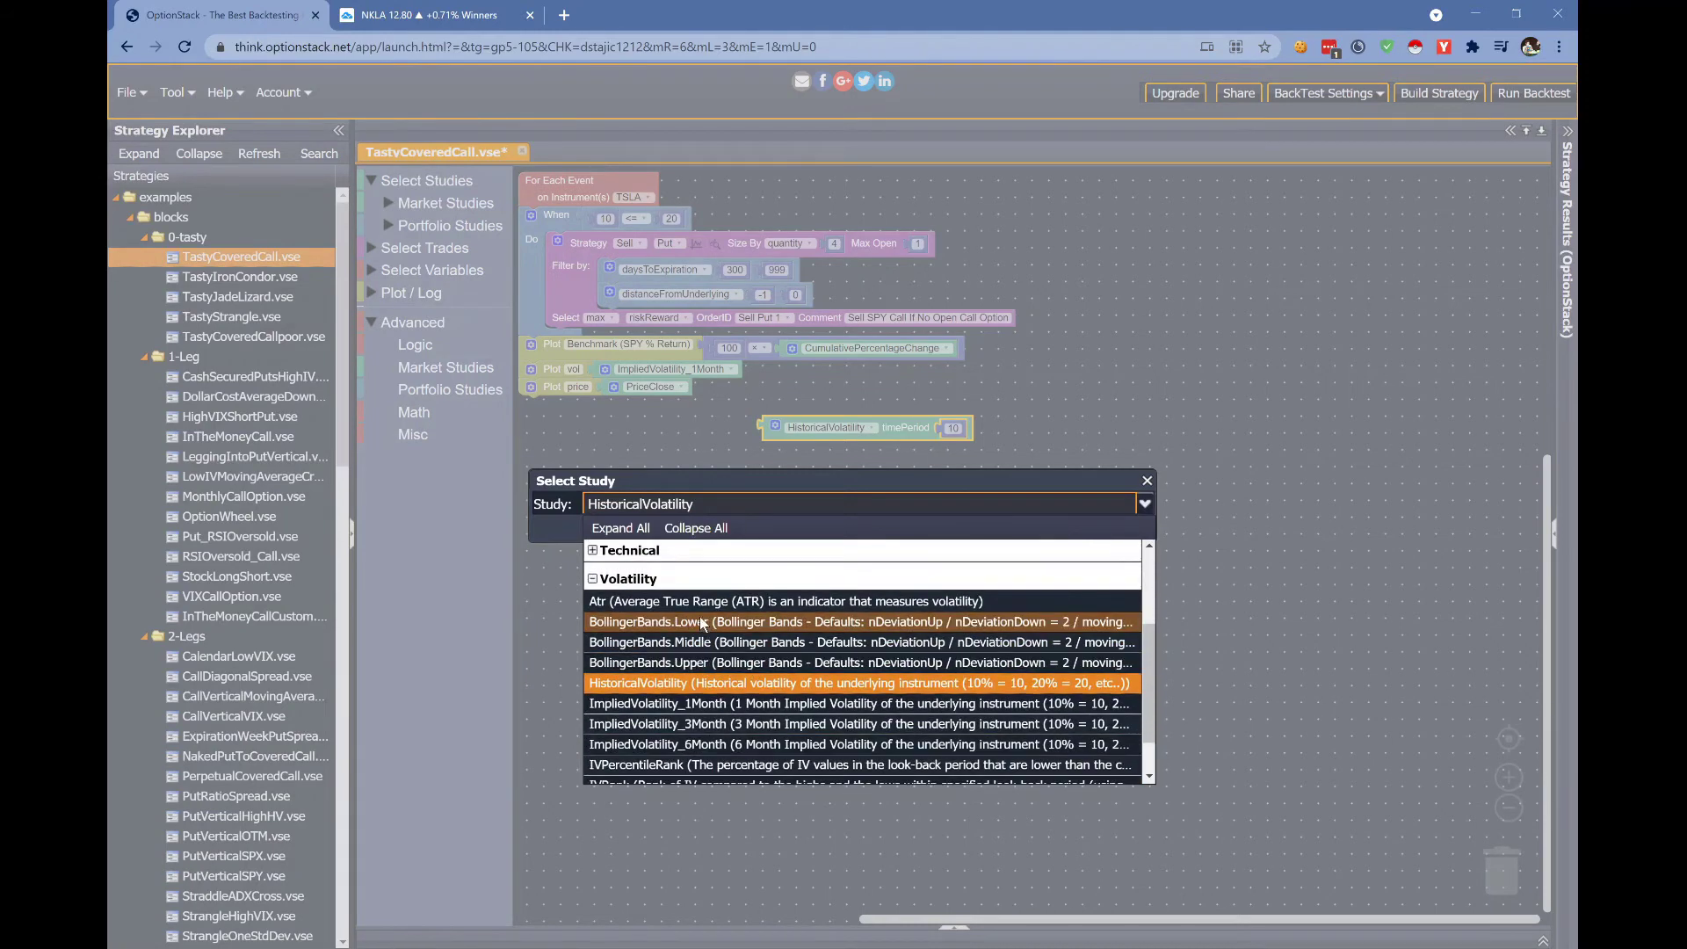
pyautogui.scroll(-1, 701, 626)
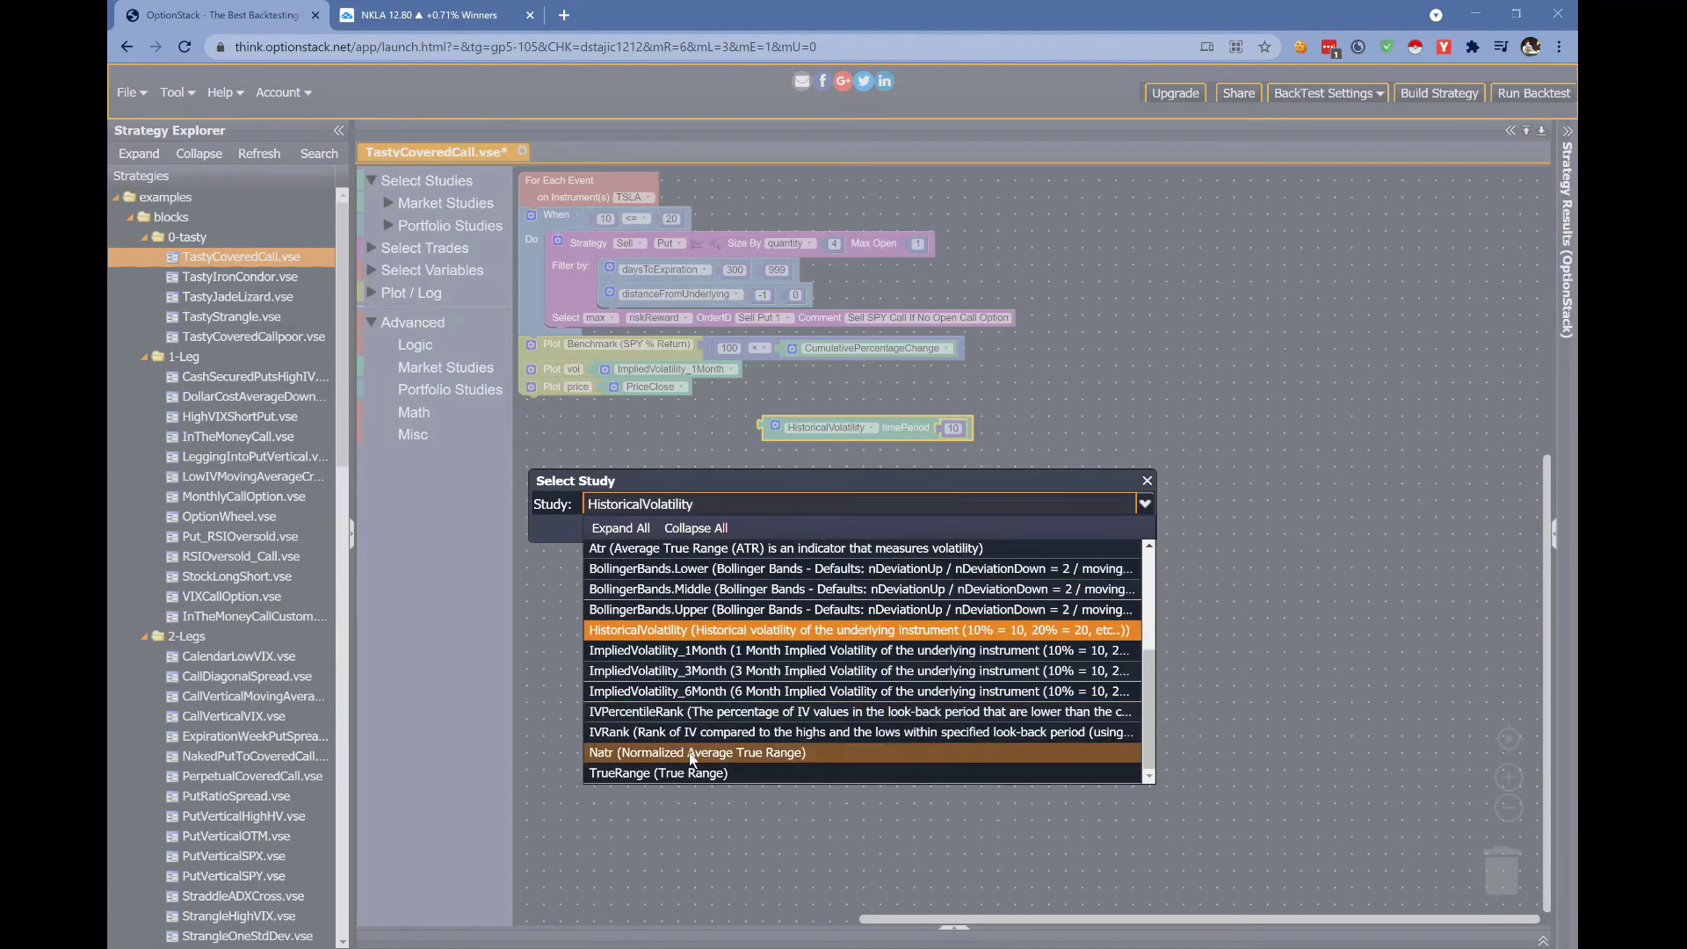
pyautogui.scroll(1, 689, 752)
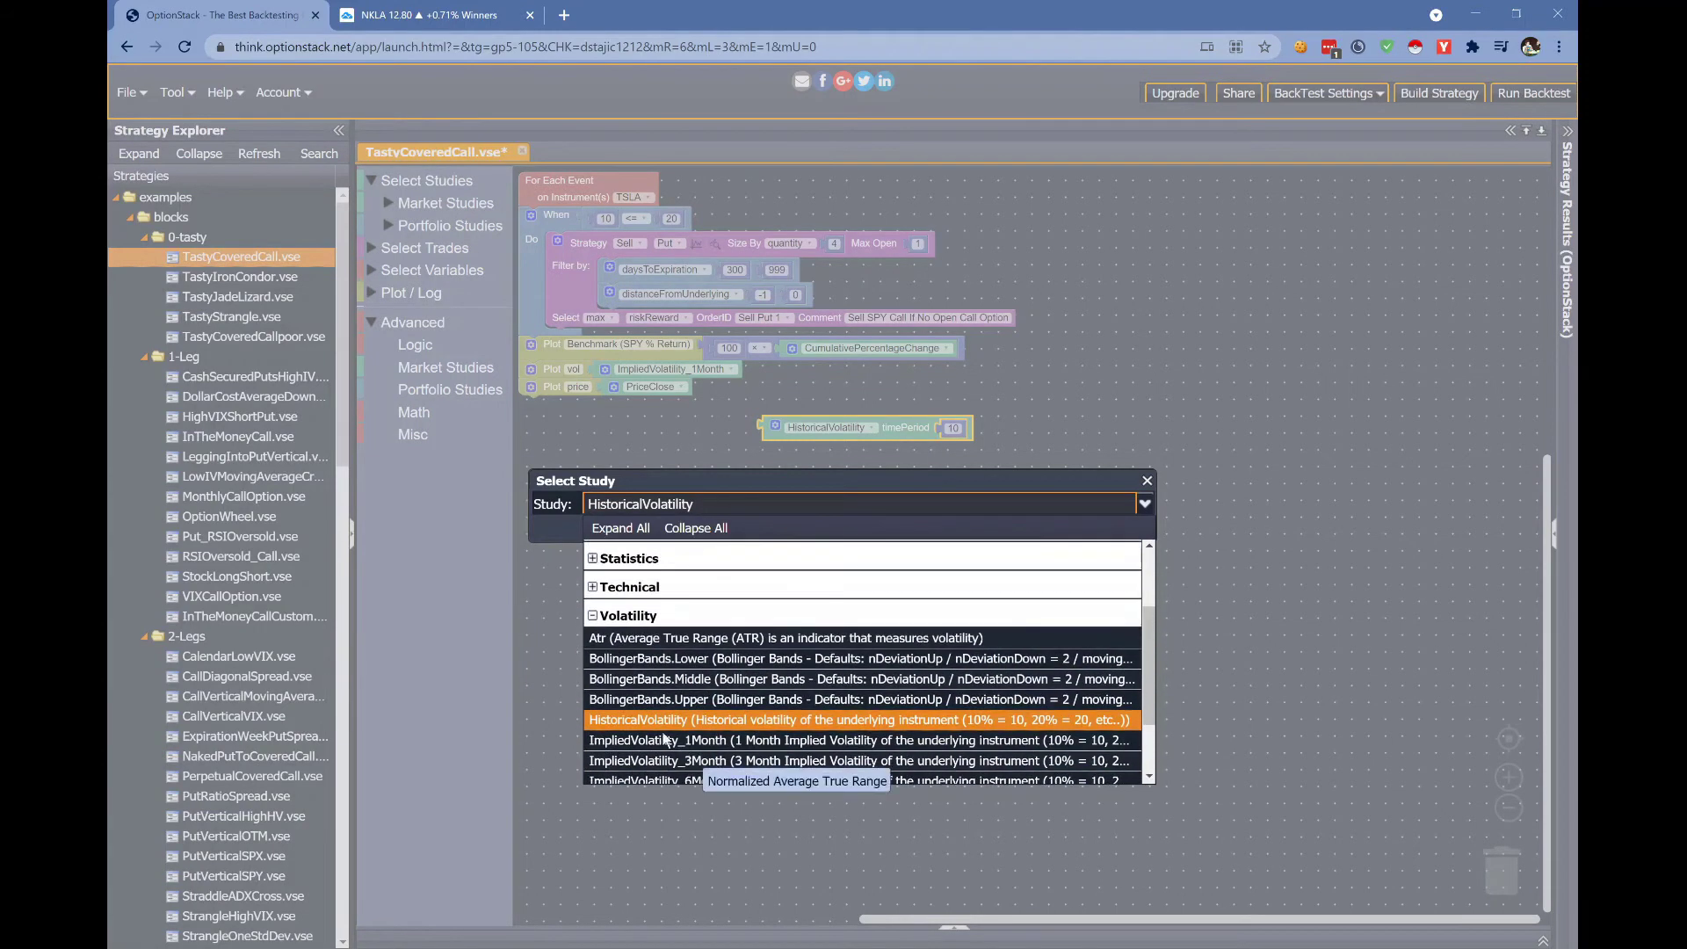
pyautogui.click(688, 661)
pyautogui.click(896, 530)
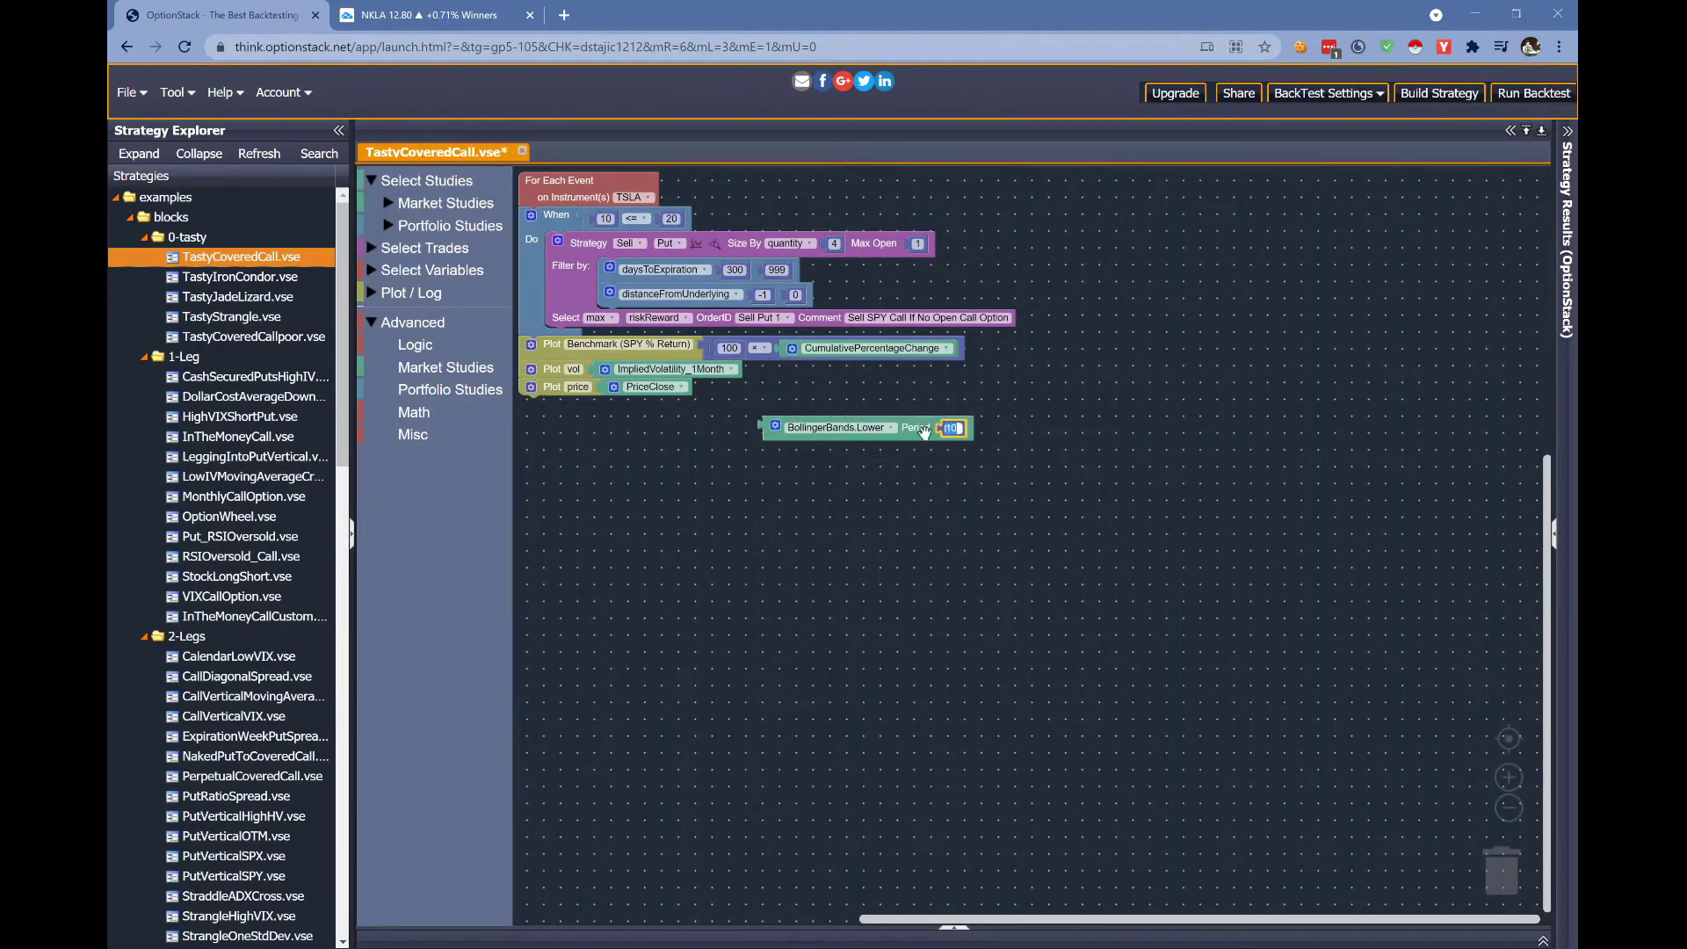
pyautogui.moveTo(919, 428); pyautogui.dragTo(753, 225)
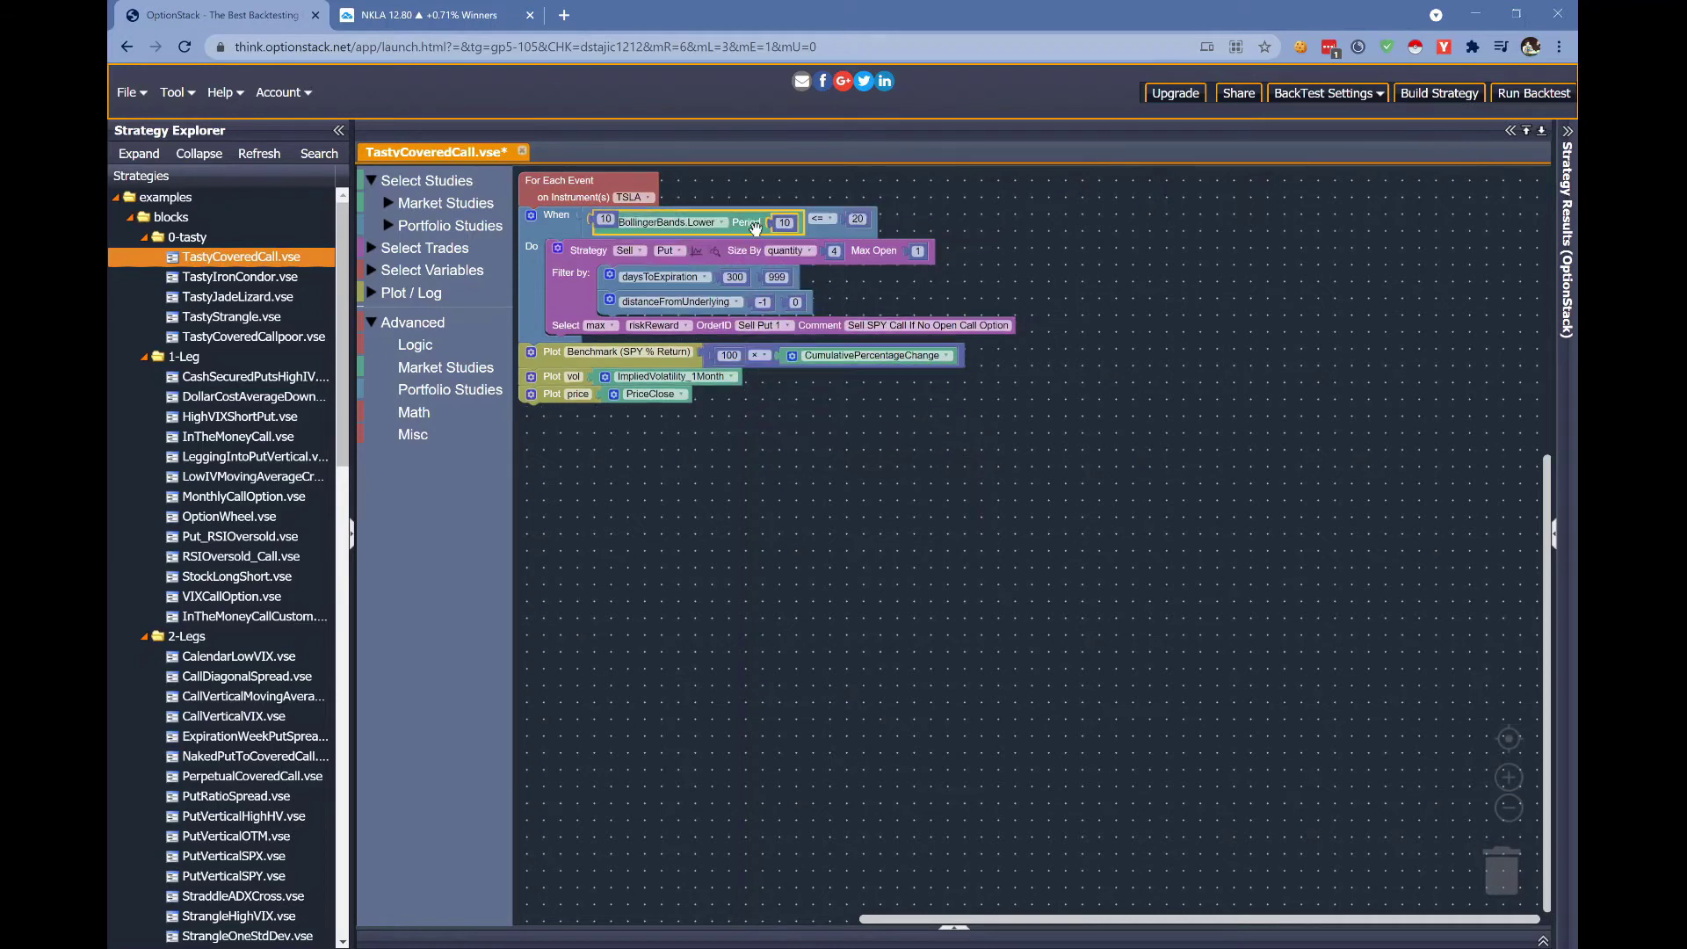
pyautogui.click(615, 233)
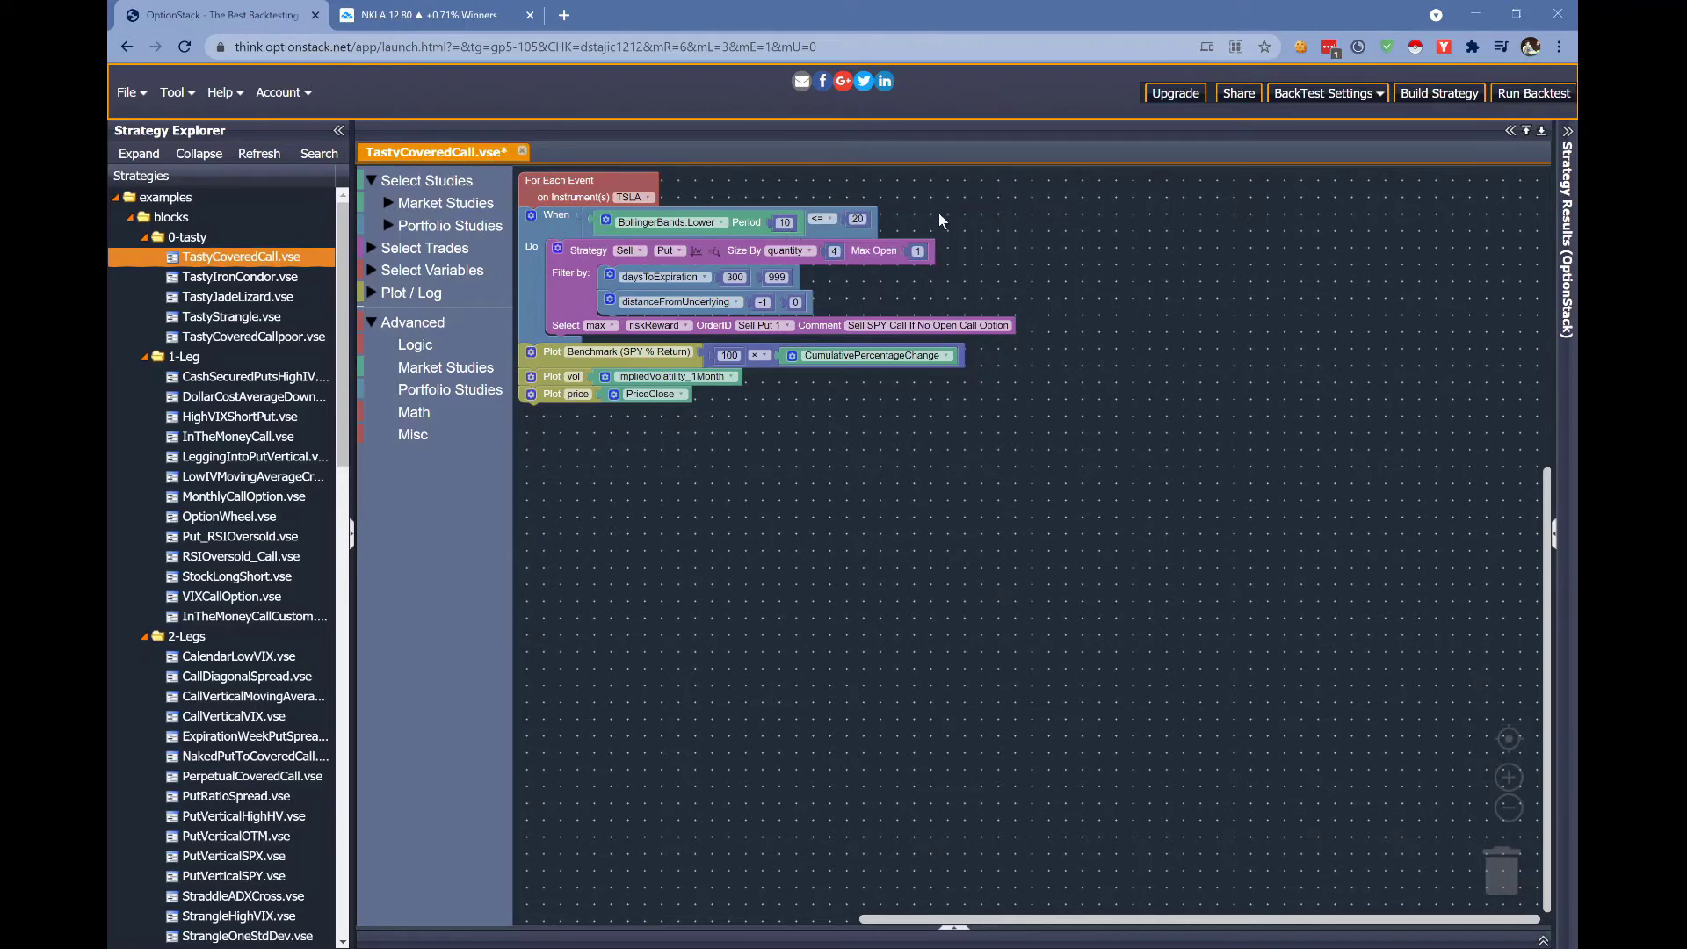
pyautogui.click(564, 222)
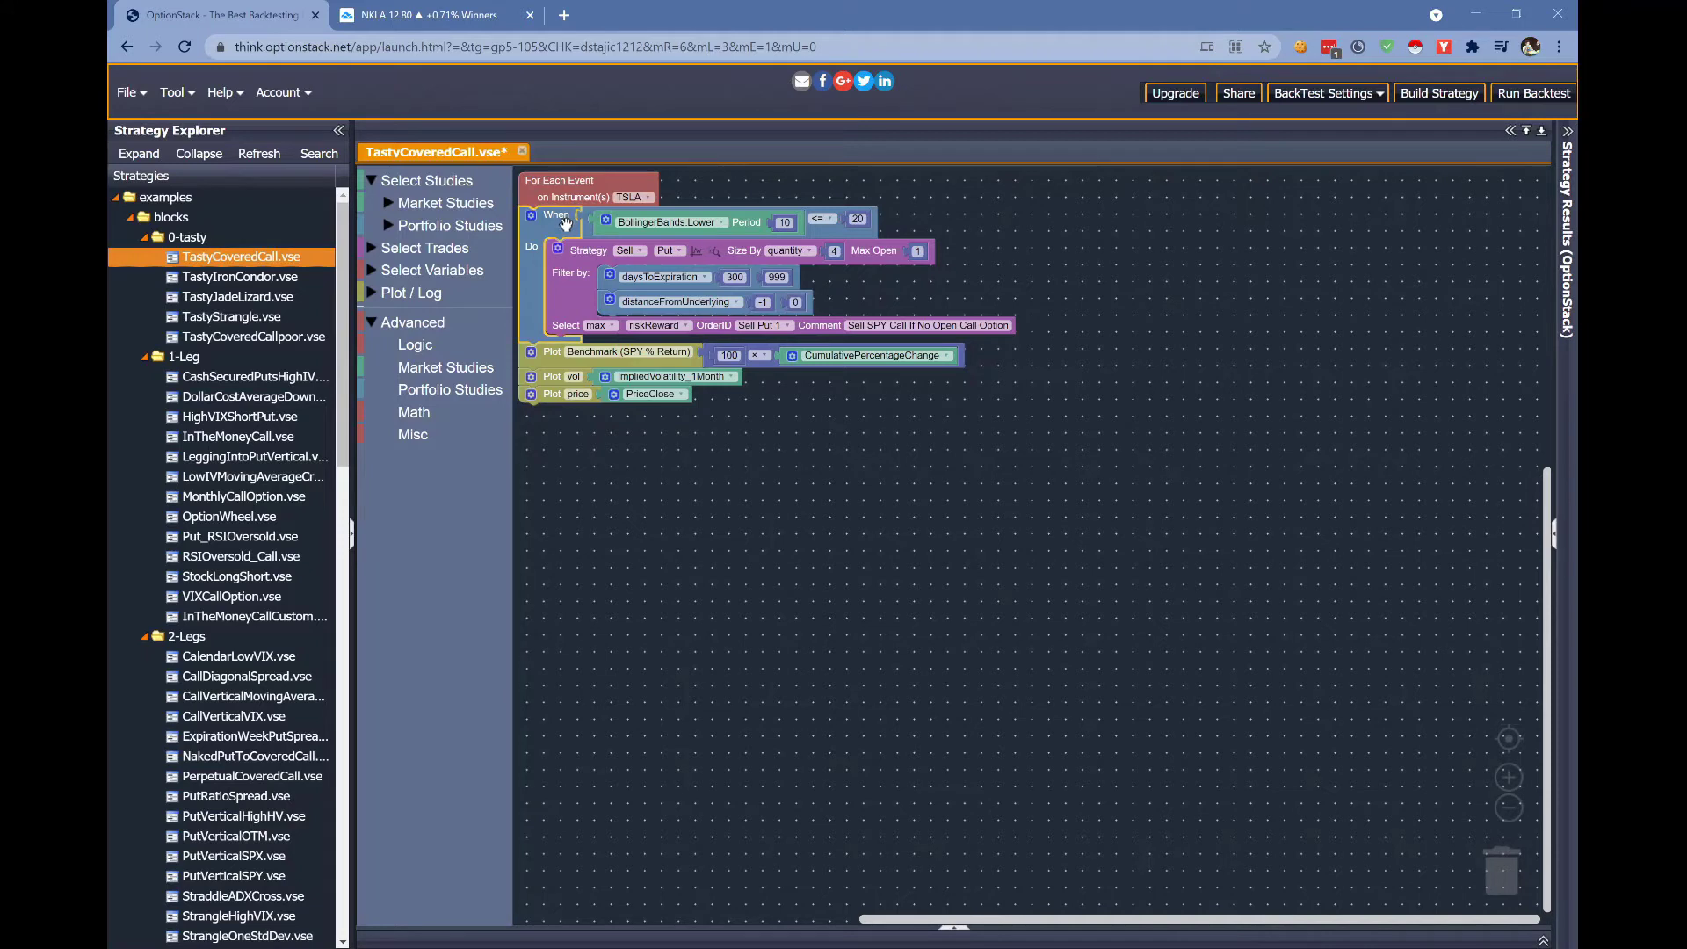
pyautogui.click(586, 216)
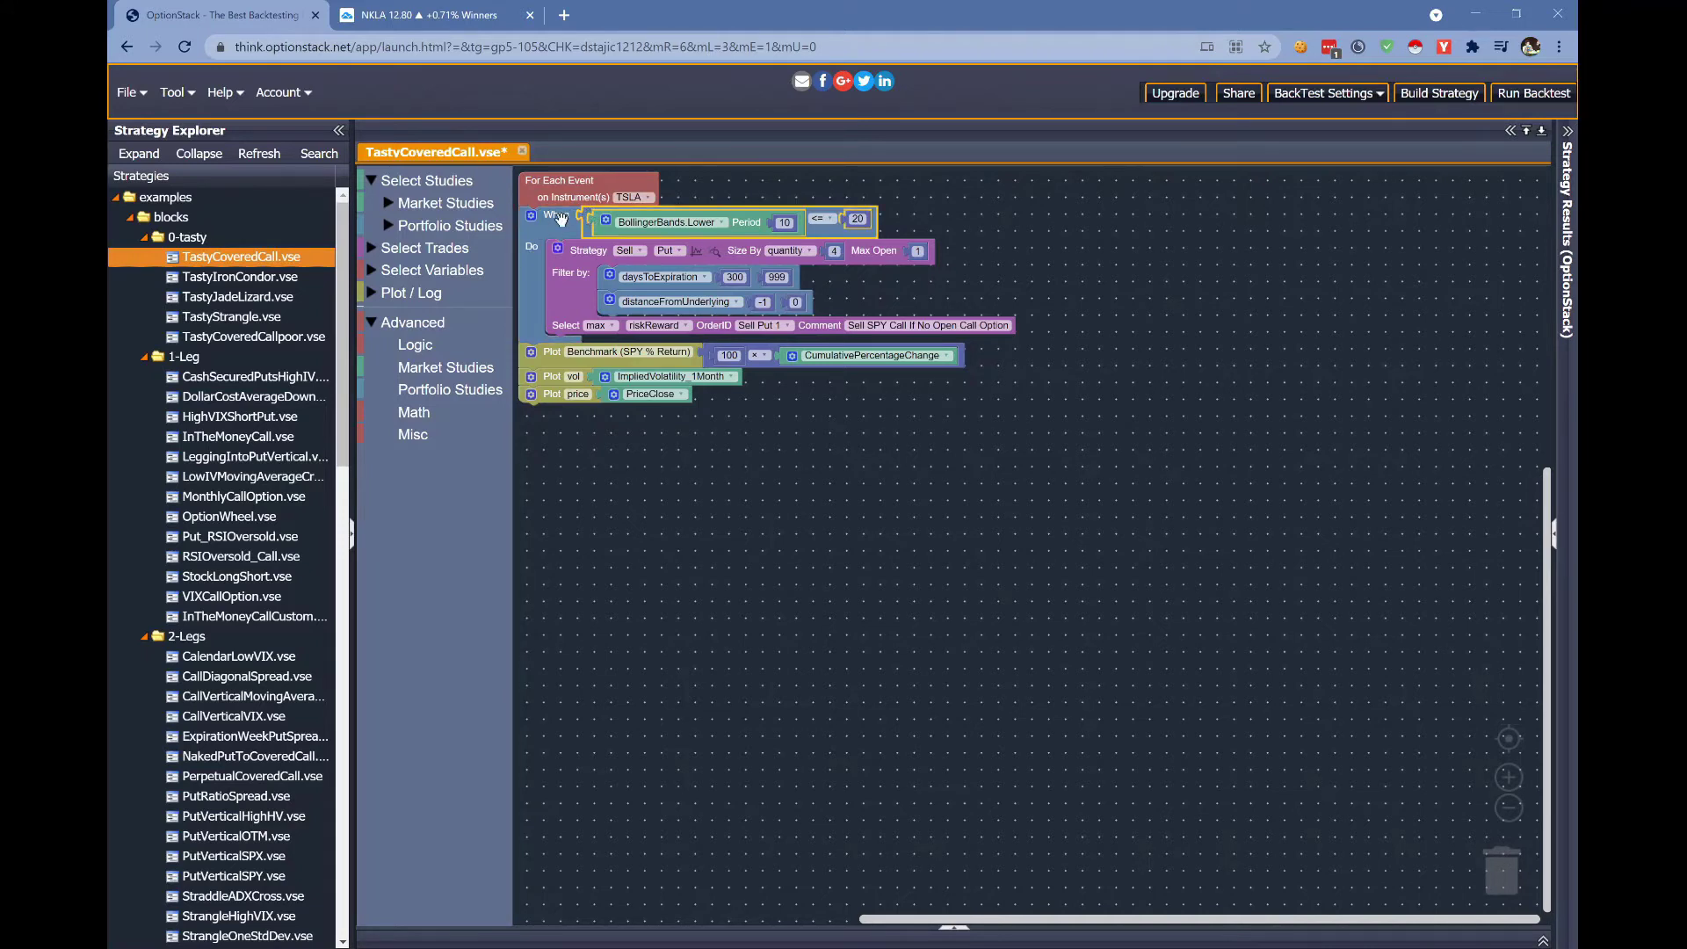
pyautogui.click(563, 253)
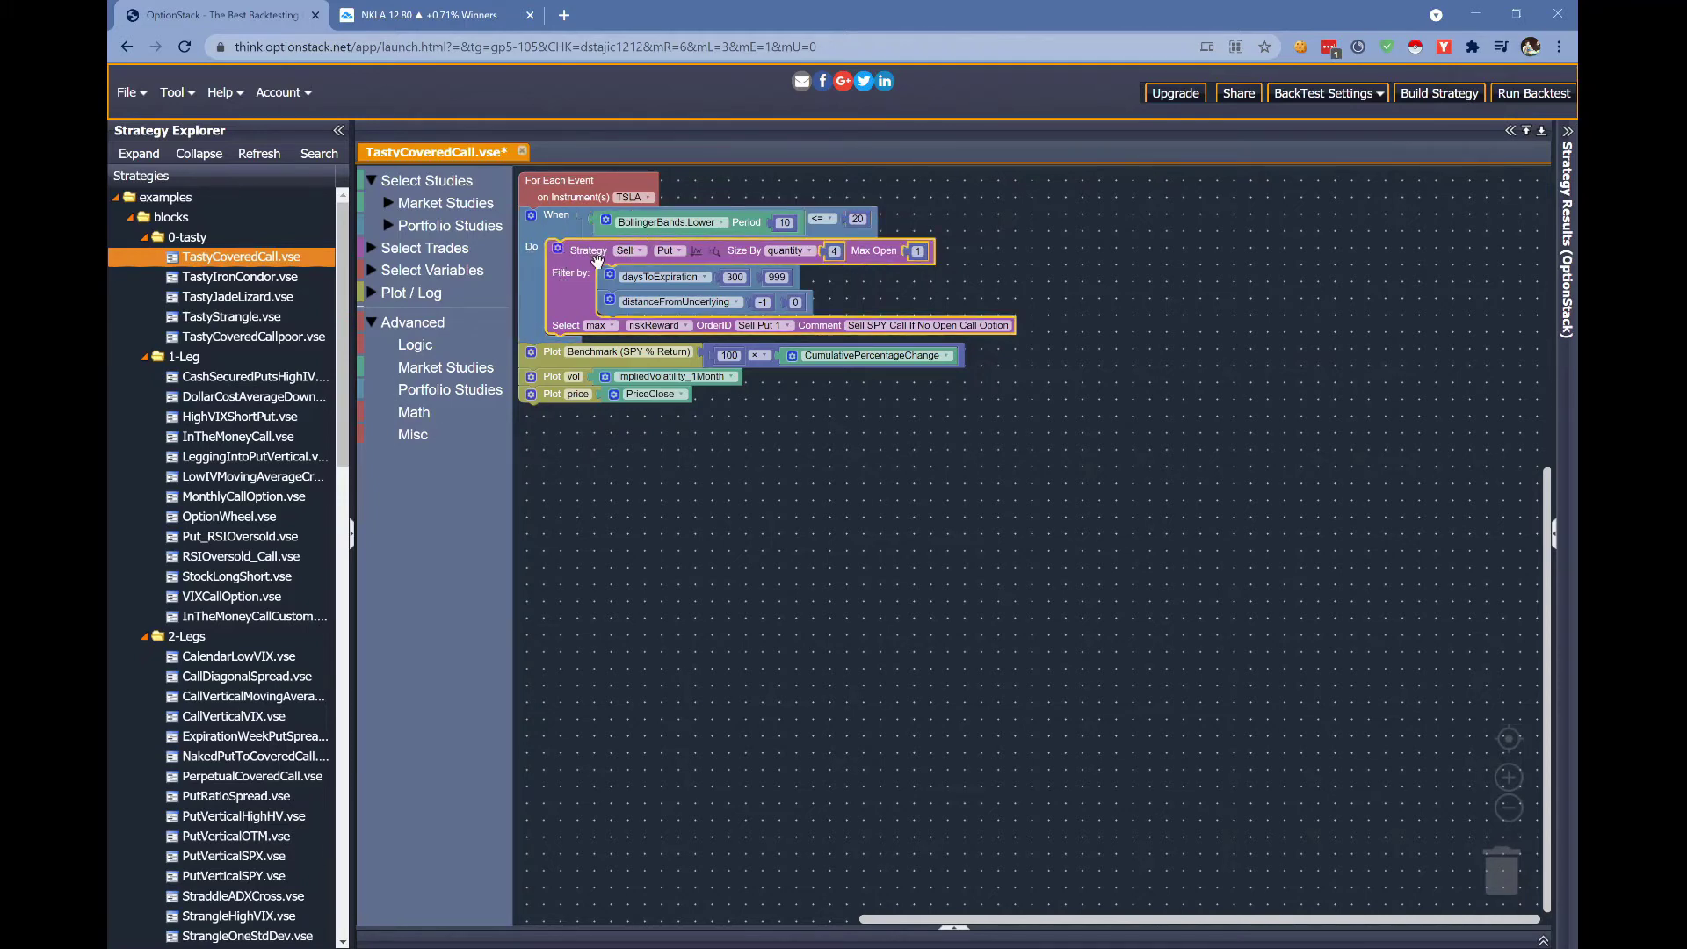
pyautogui.click(626, 251)
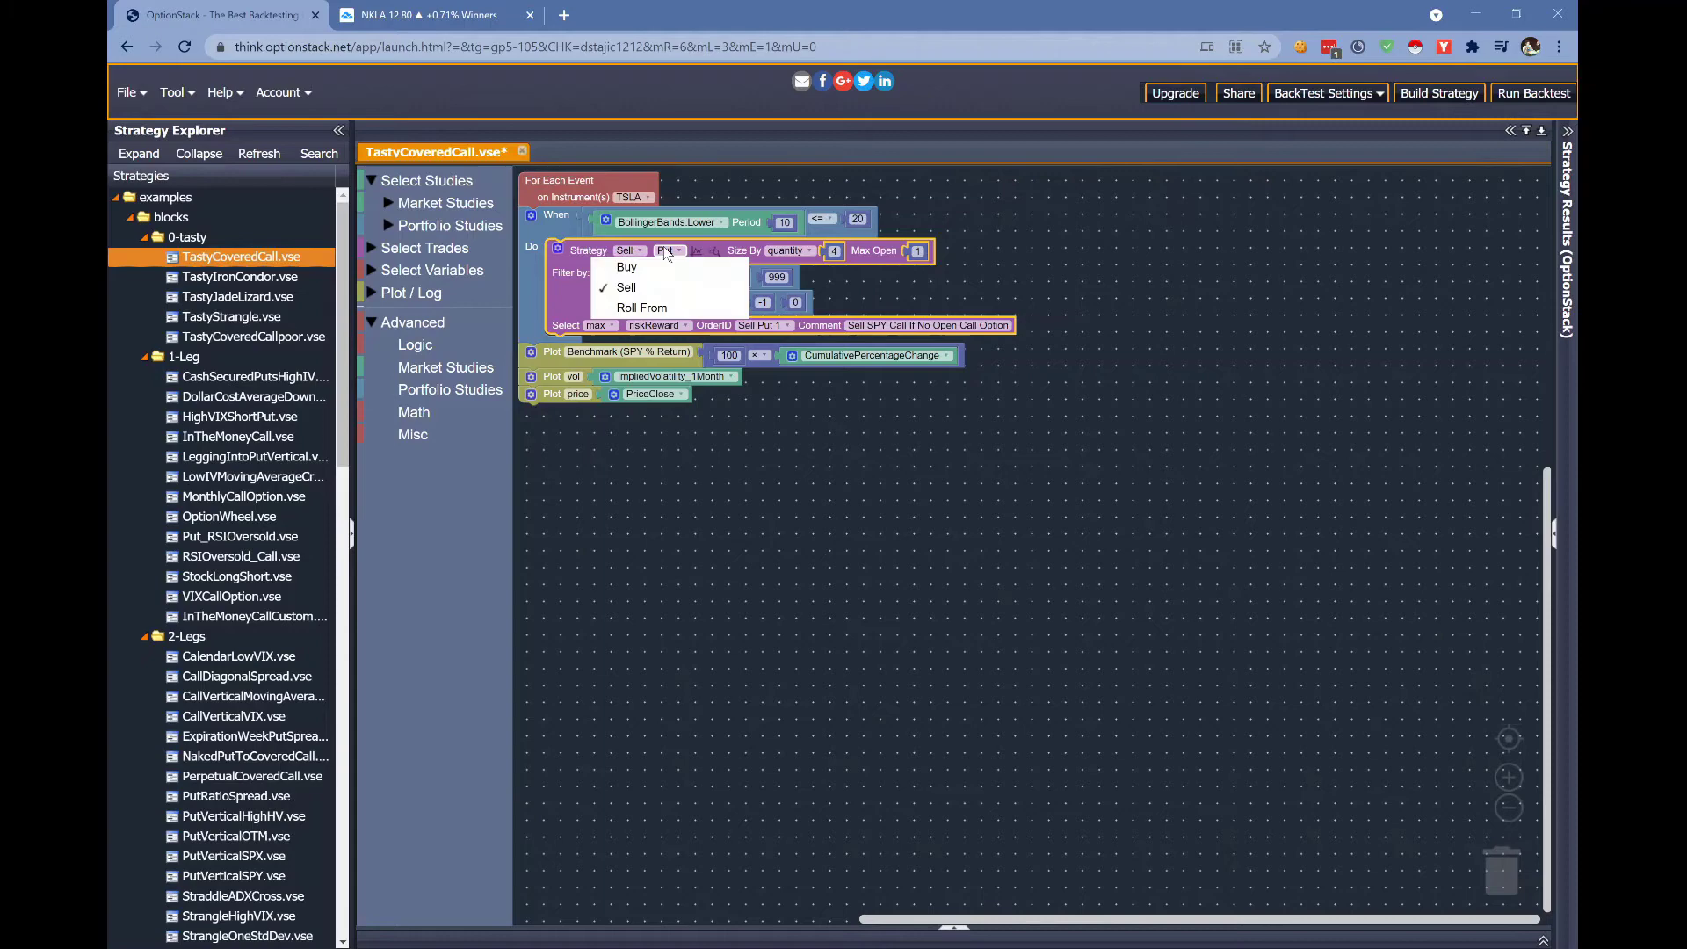
pyautogui.click(665, 251)
pyautogui.click(1147, 481)
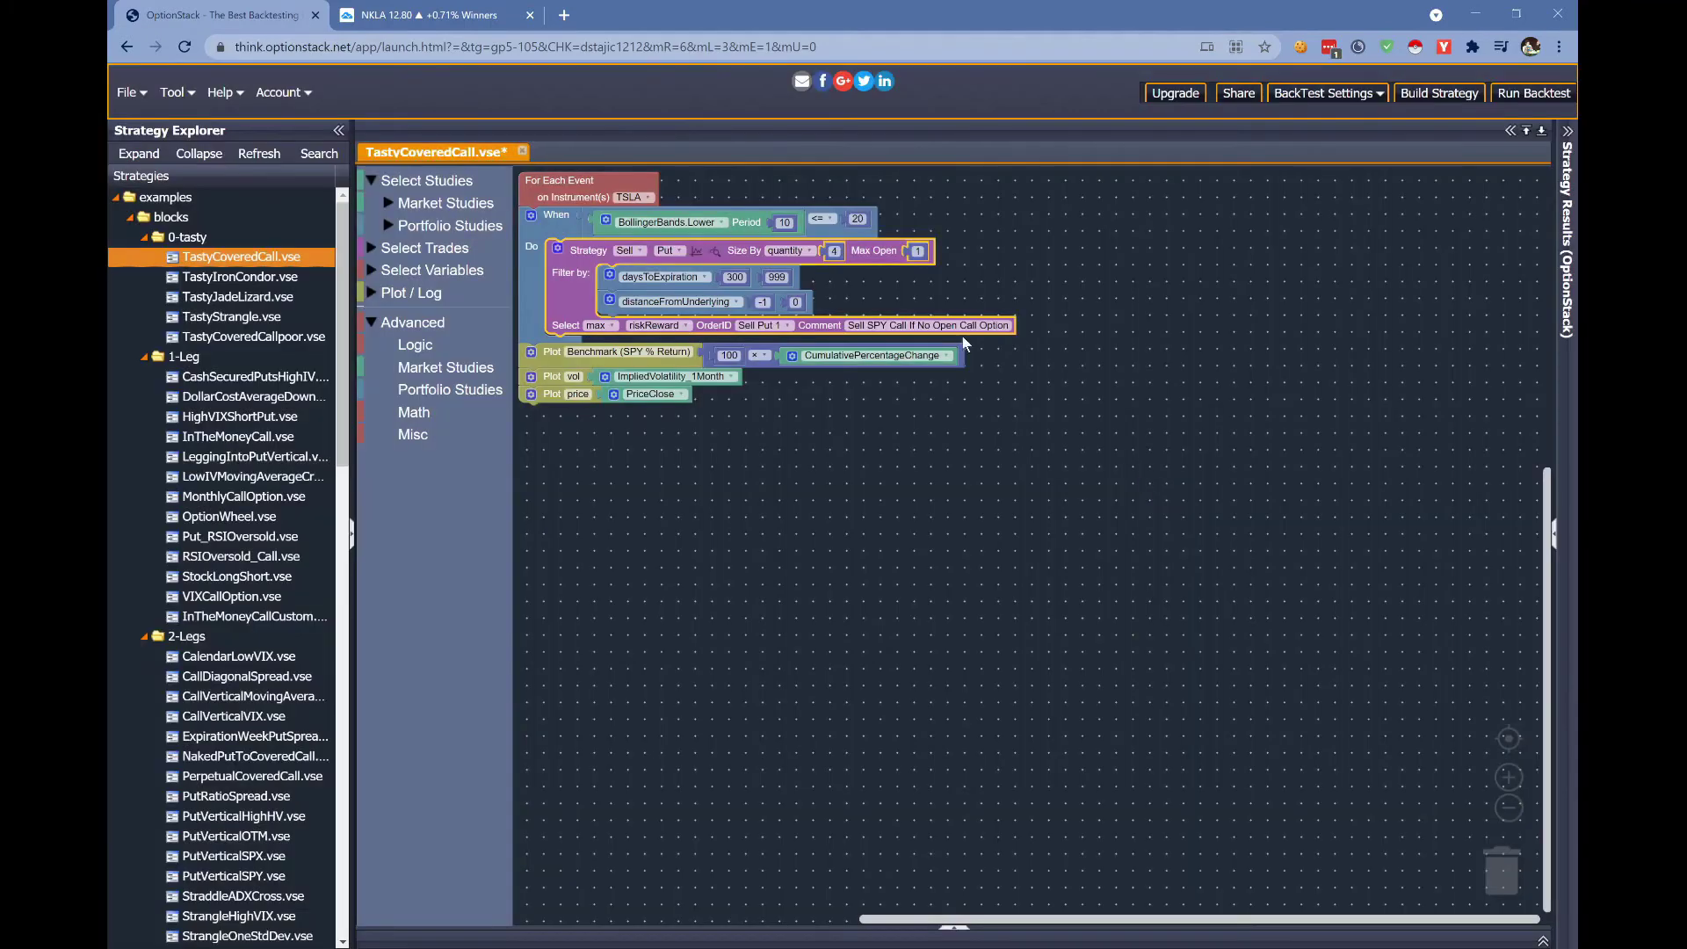
pyautogui.click(834, 251)
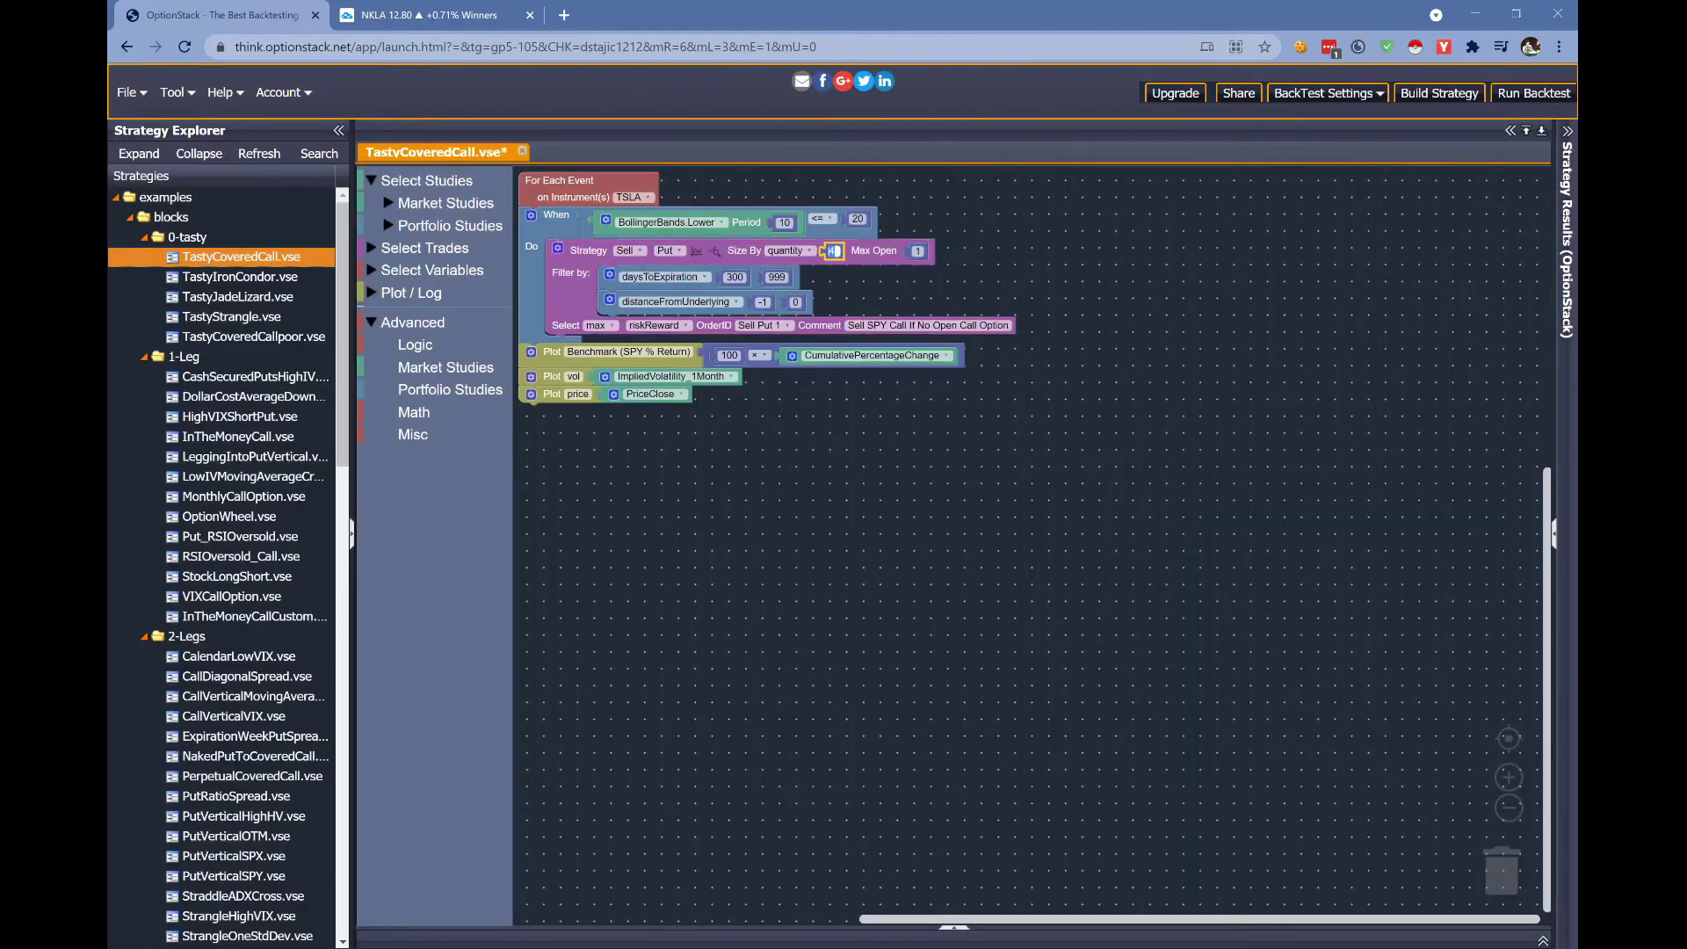
pyautogui.click(882, 257)
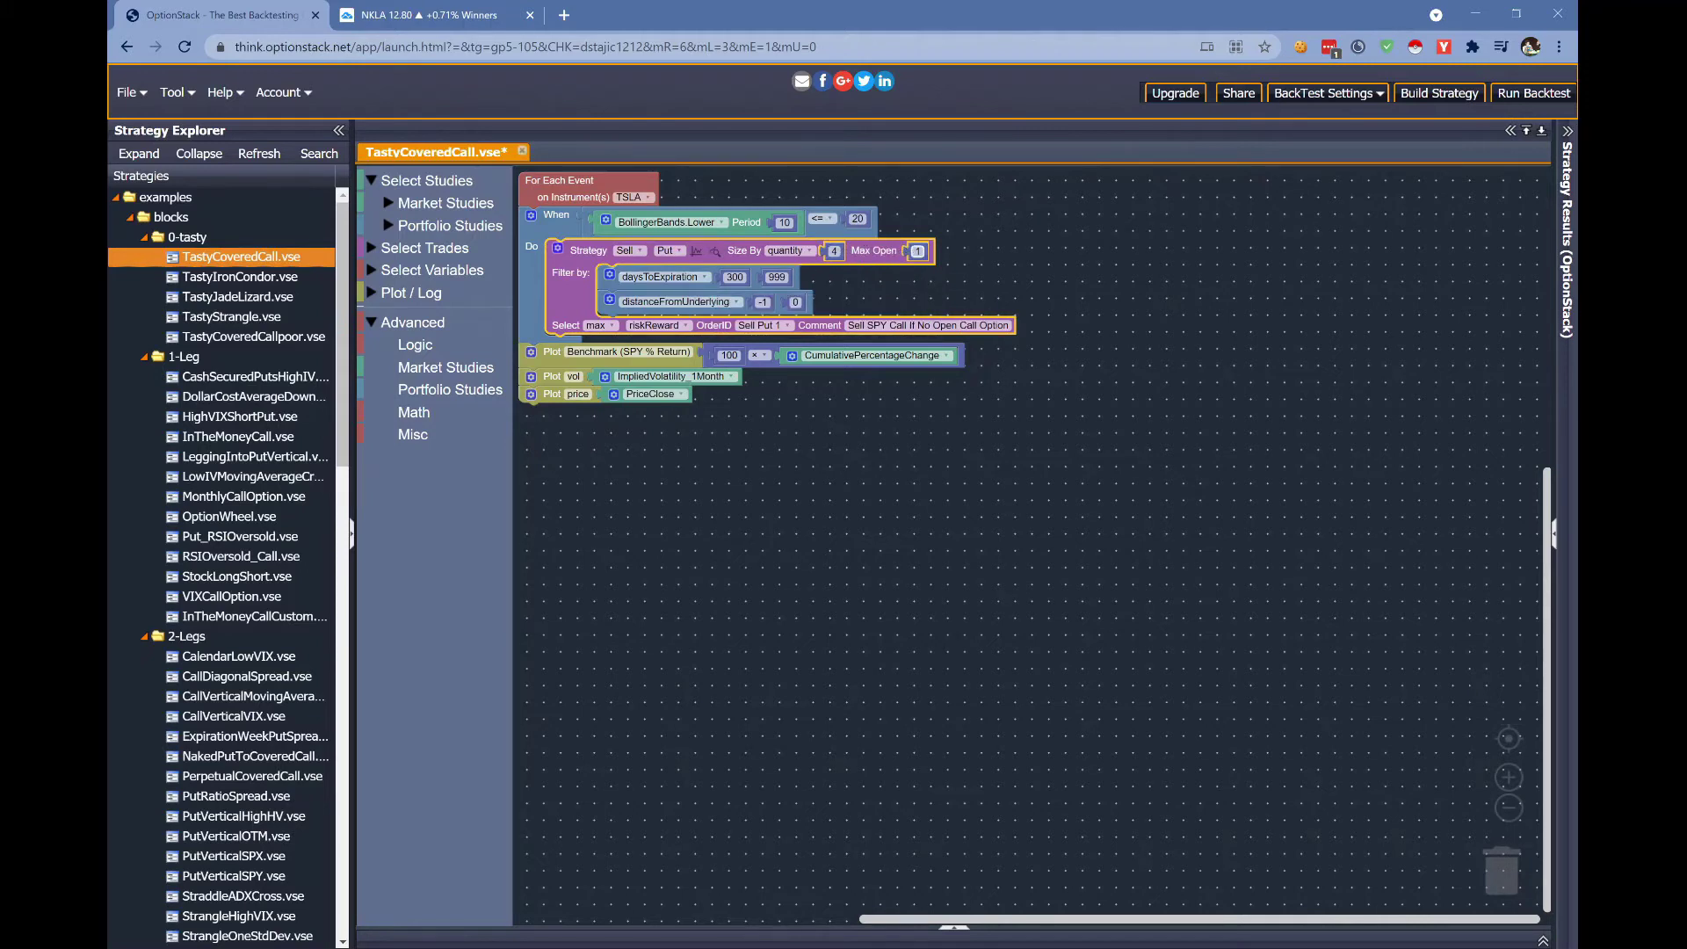
pyautogui.click(917, 252)
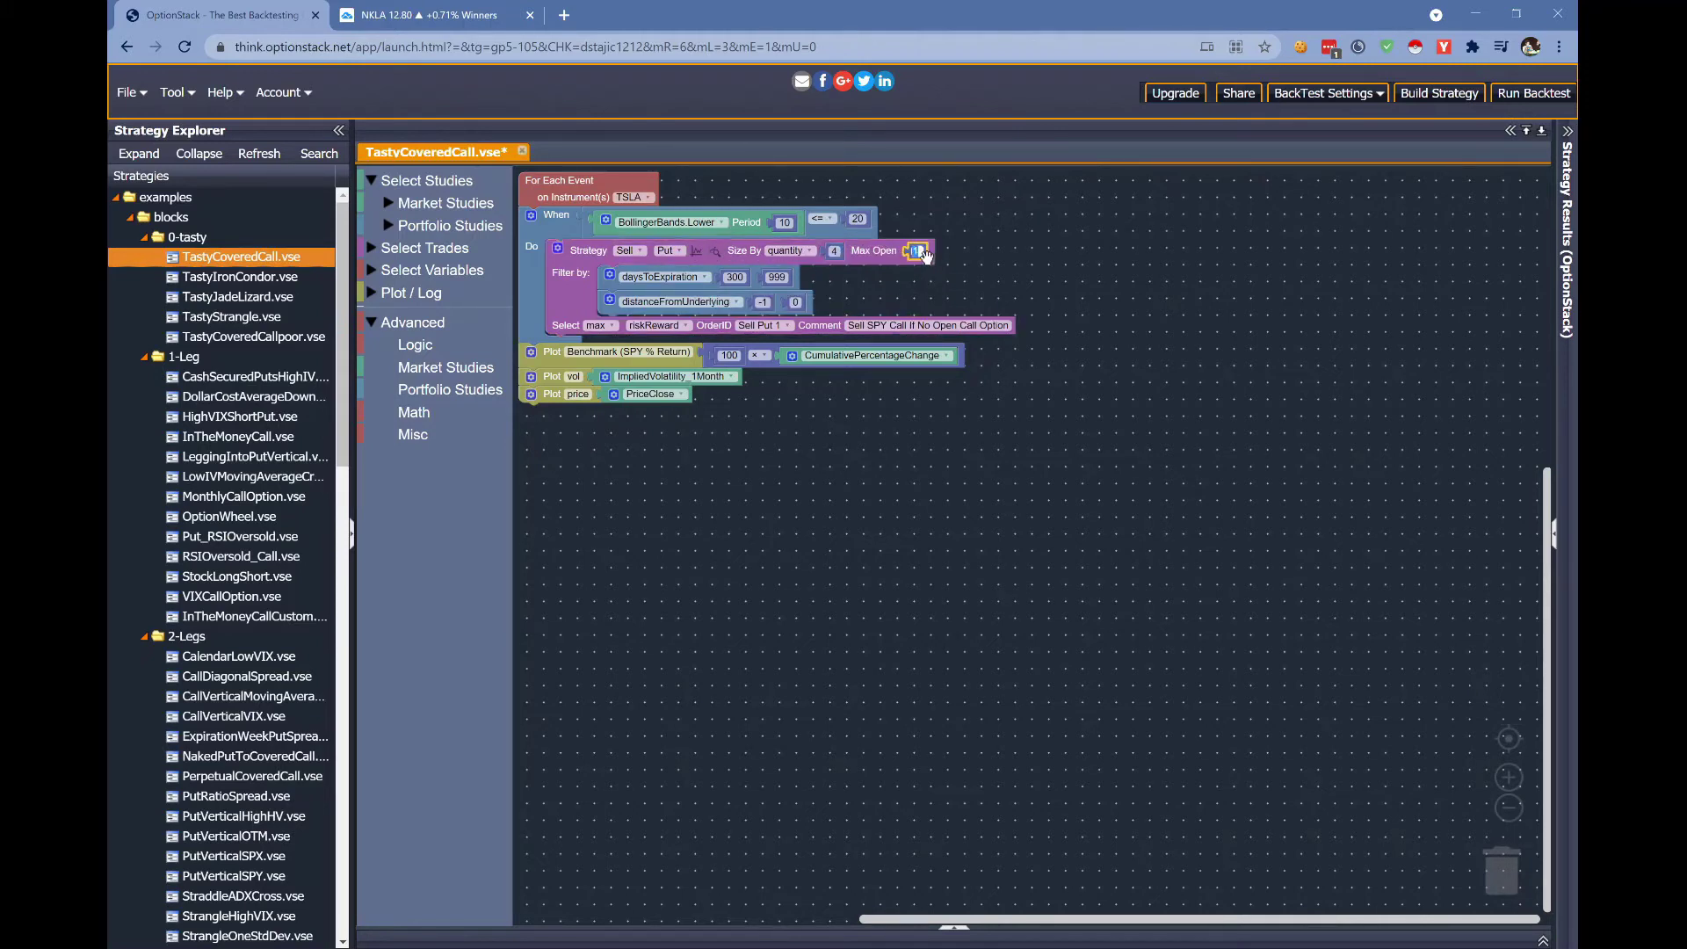
pyautogui.click(889, 253)
pyautogui.click(833, 251)
pyautogui.click(728, 276)
pyautogui.click(762, 303)
pyautogui.doubleClick(766, 302)
pyautogui.click(762, 302)
pyautogui.write('-1')
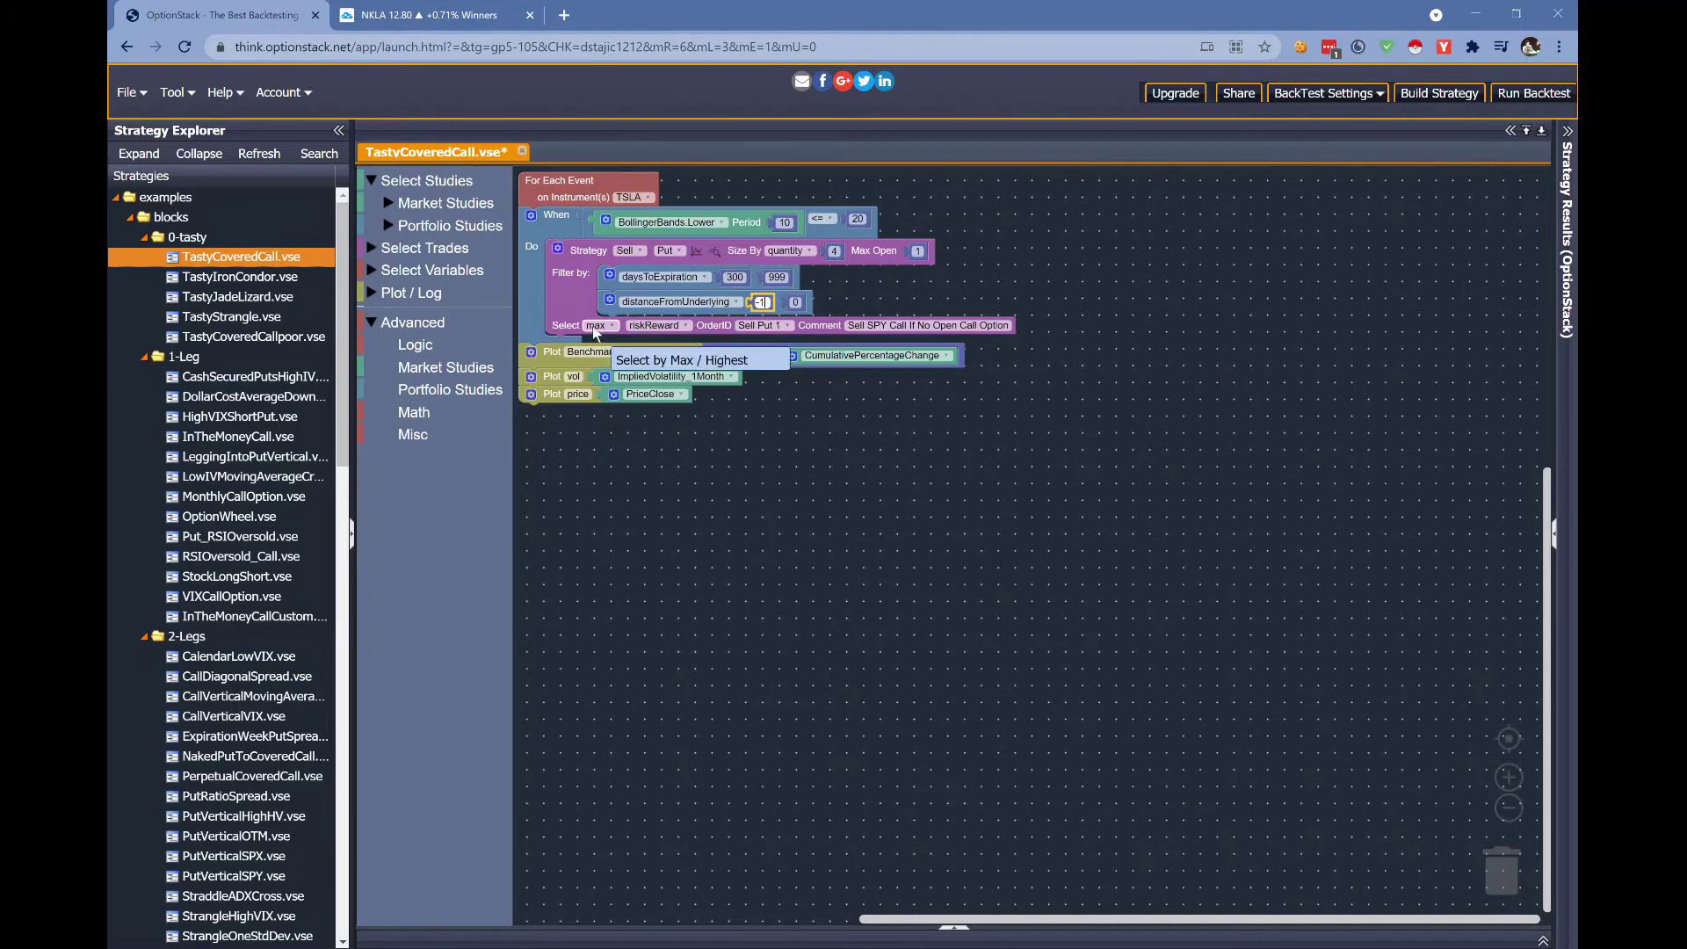
pyautogui.click(648, 327)
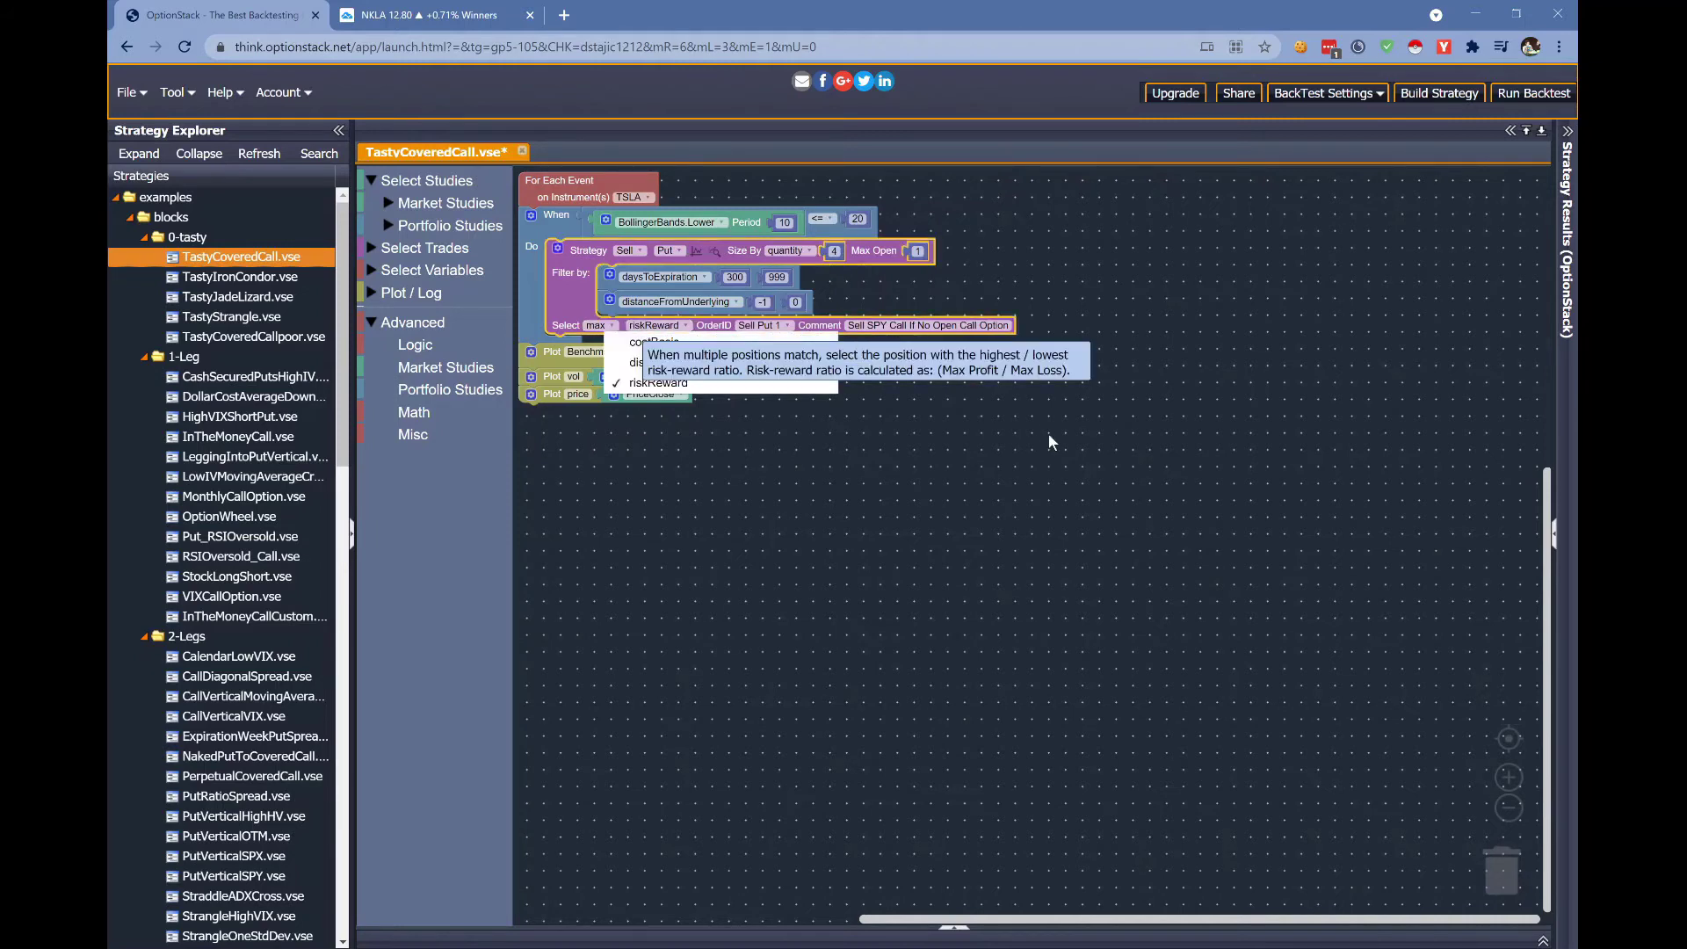
pyautogui.click(1009, 424)
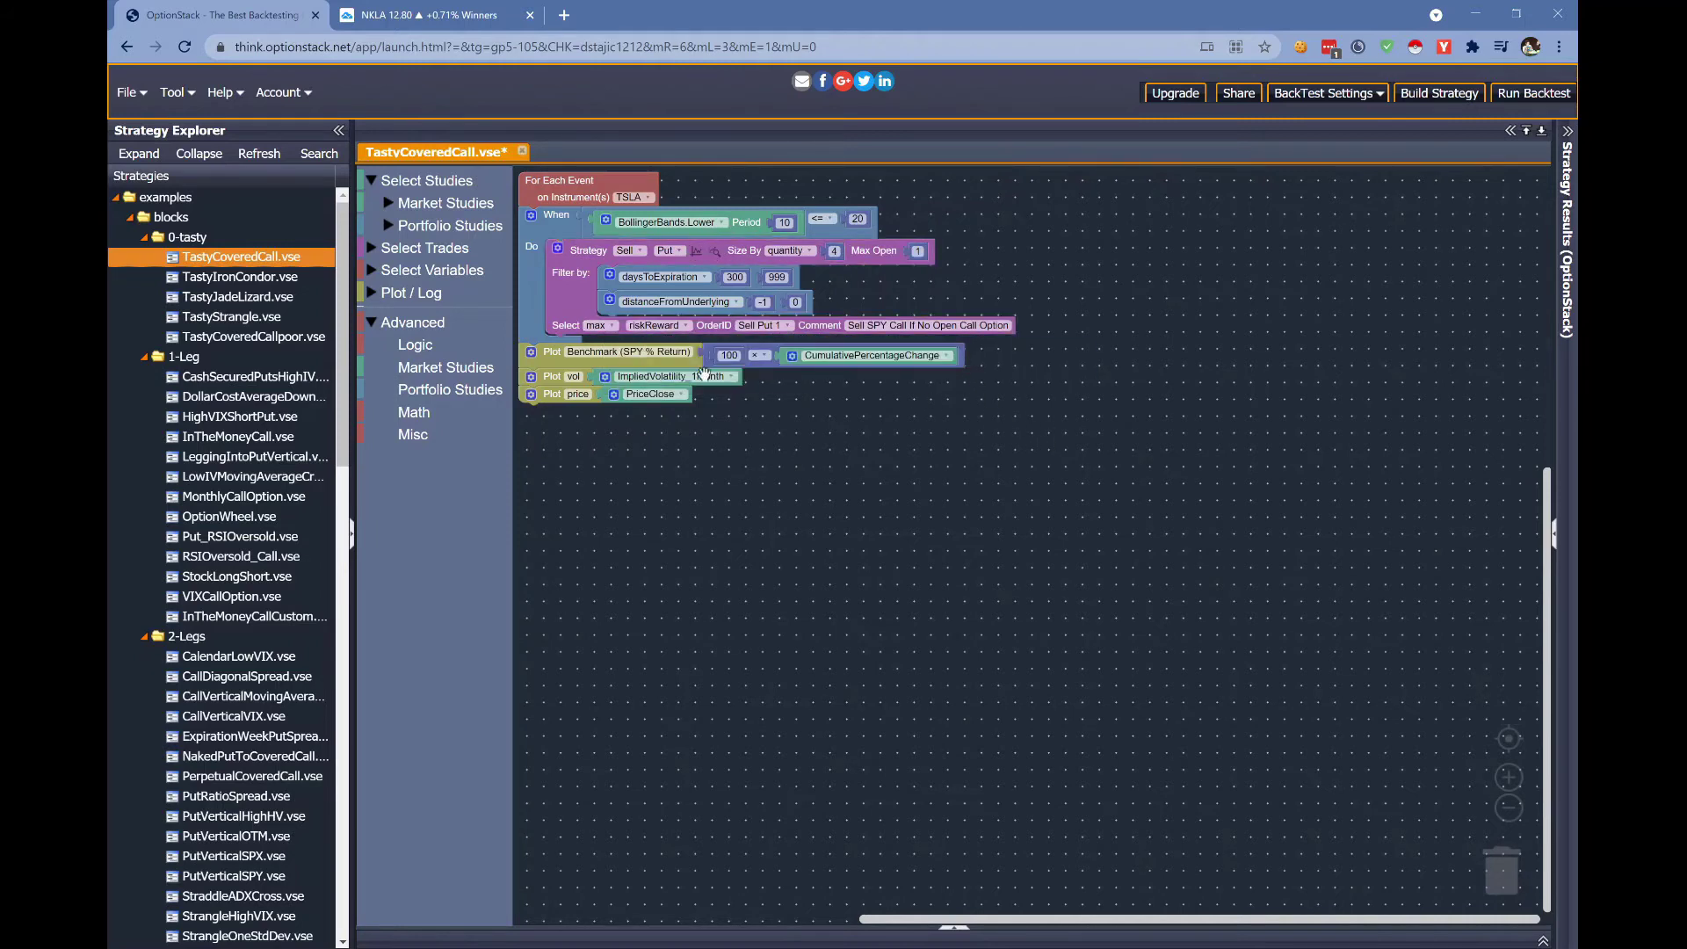
# Select the Benchmark, implied volatility and price plot blocks, then build and run the quick backtest
pyautogui.click(549, 355)
pyautogui.click(556, 379)
pyautogui.click(557, 395)
pyautogui.click(554, 358)
pyautogui.click(1446, 94)
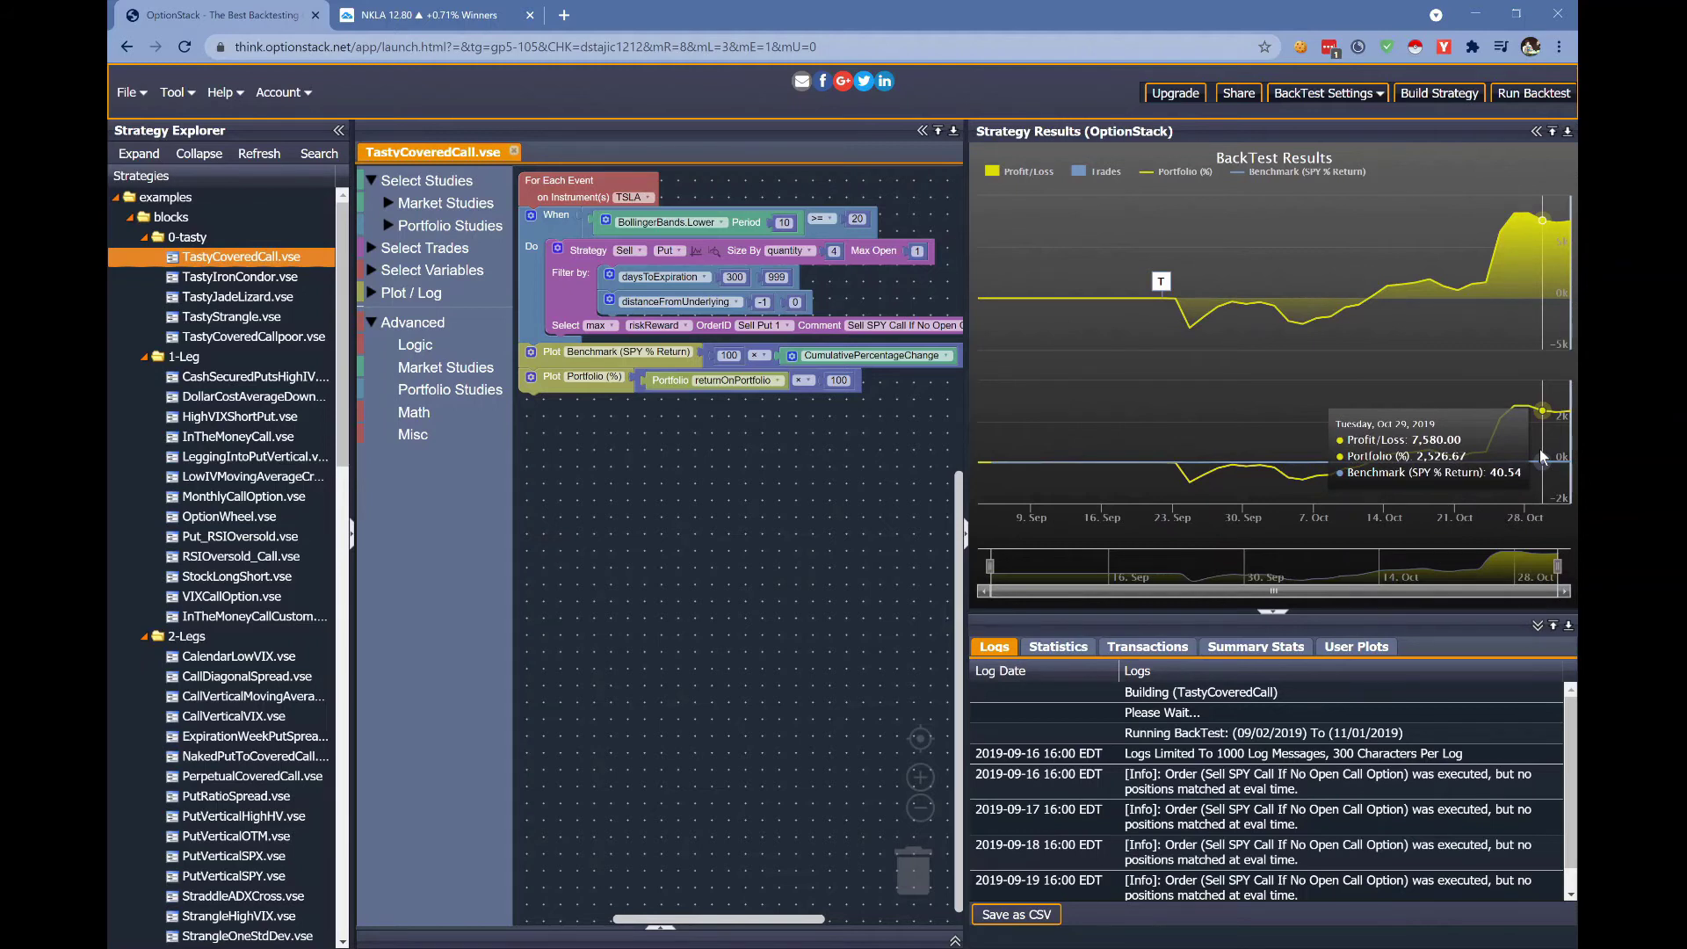
# Rebuild the strategy and rerun the quick backtest
pyautogui.click(1441, 97)
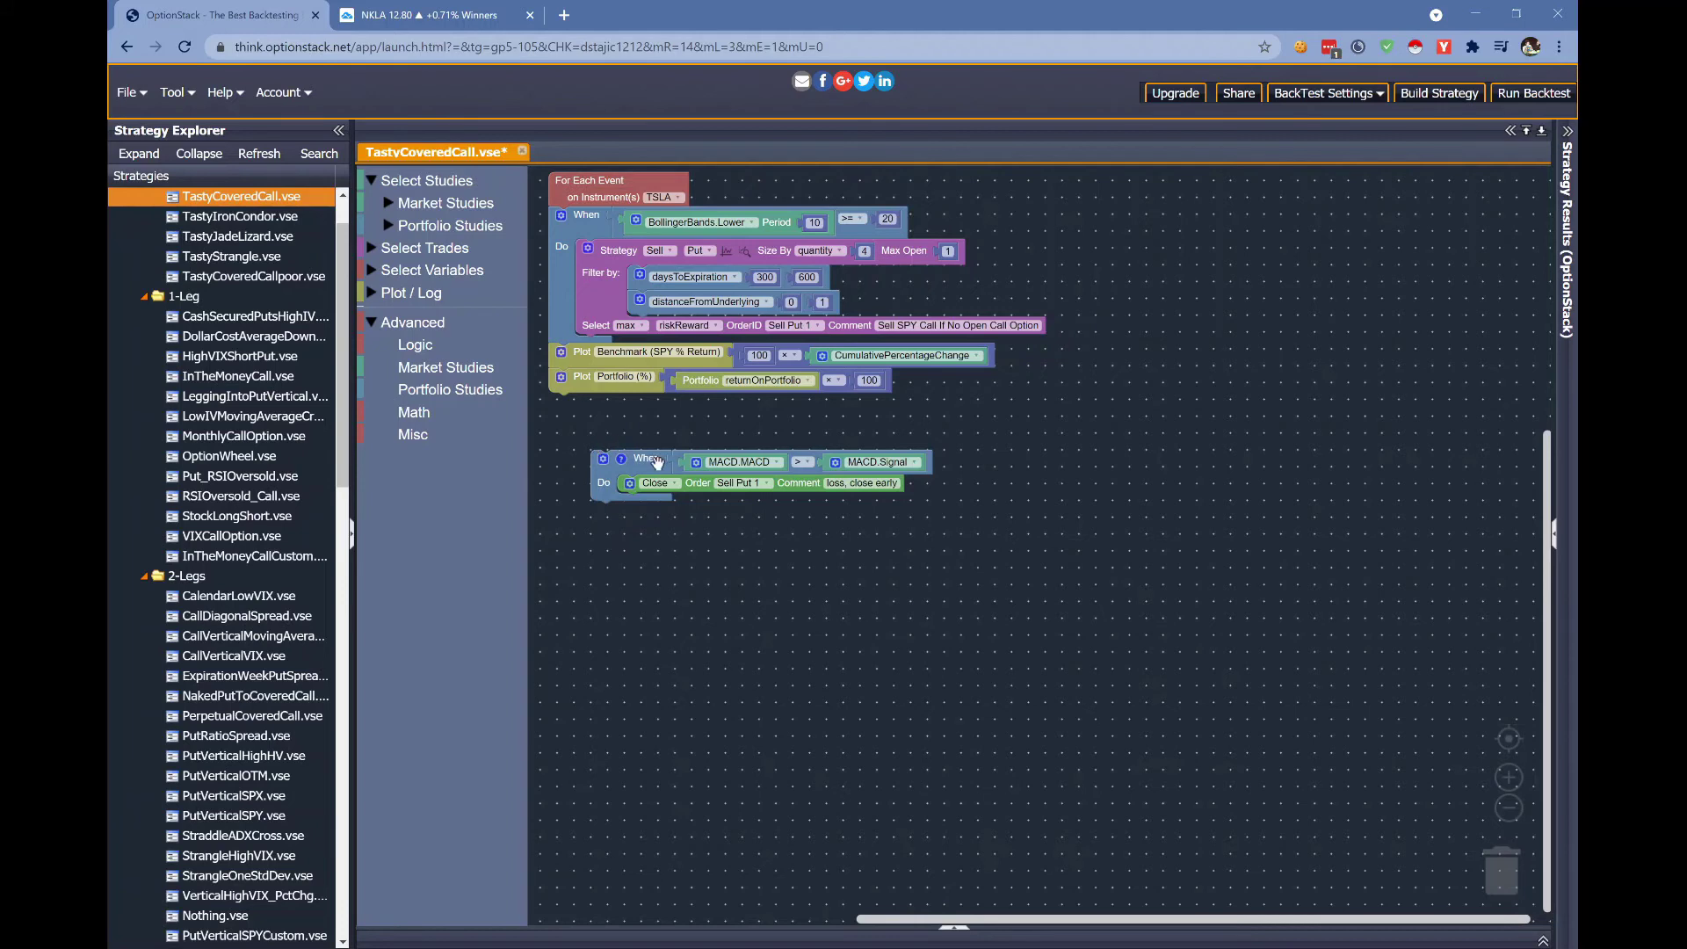
# Attach the MACD exit rule inside the For Each Event loop and check its Close action's order
pyautogui.moveTo(694, 457)
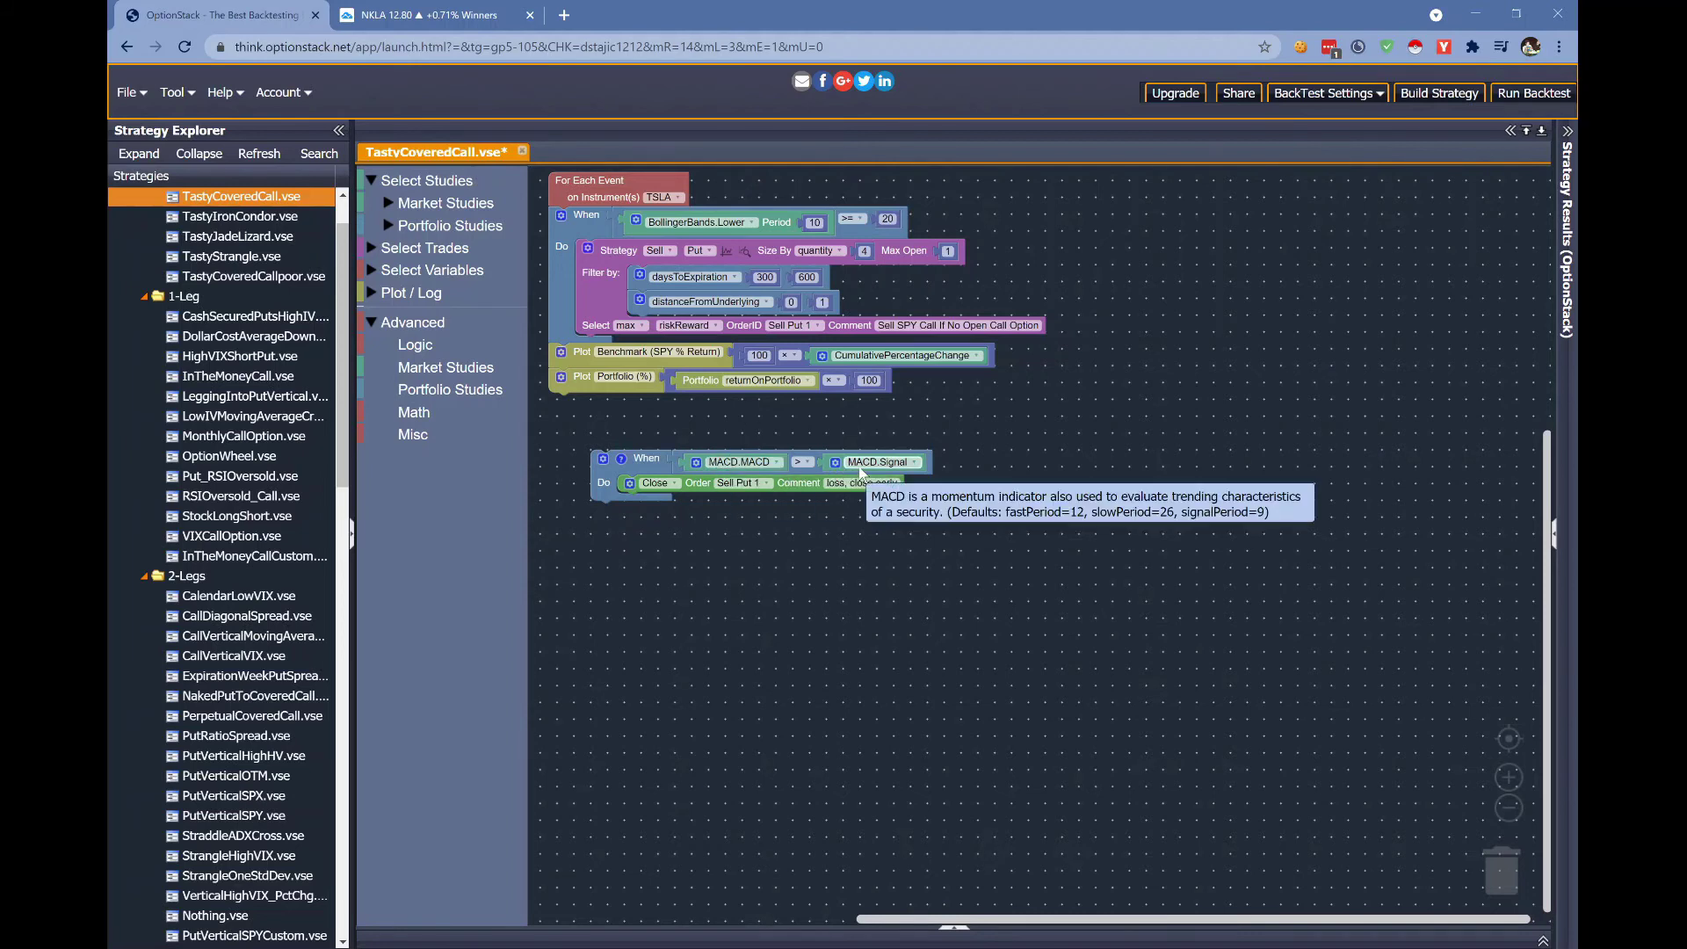
pyautogui.moveTo(649, 461); pyautogui.dragTo(604, 360)
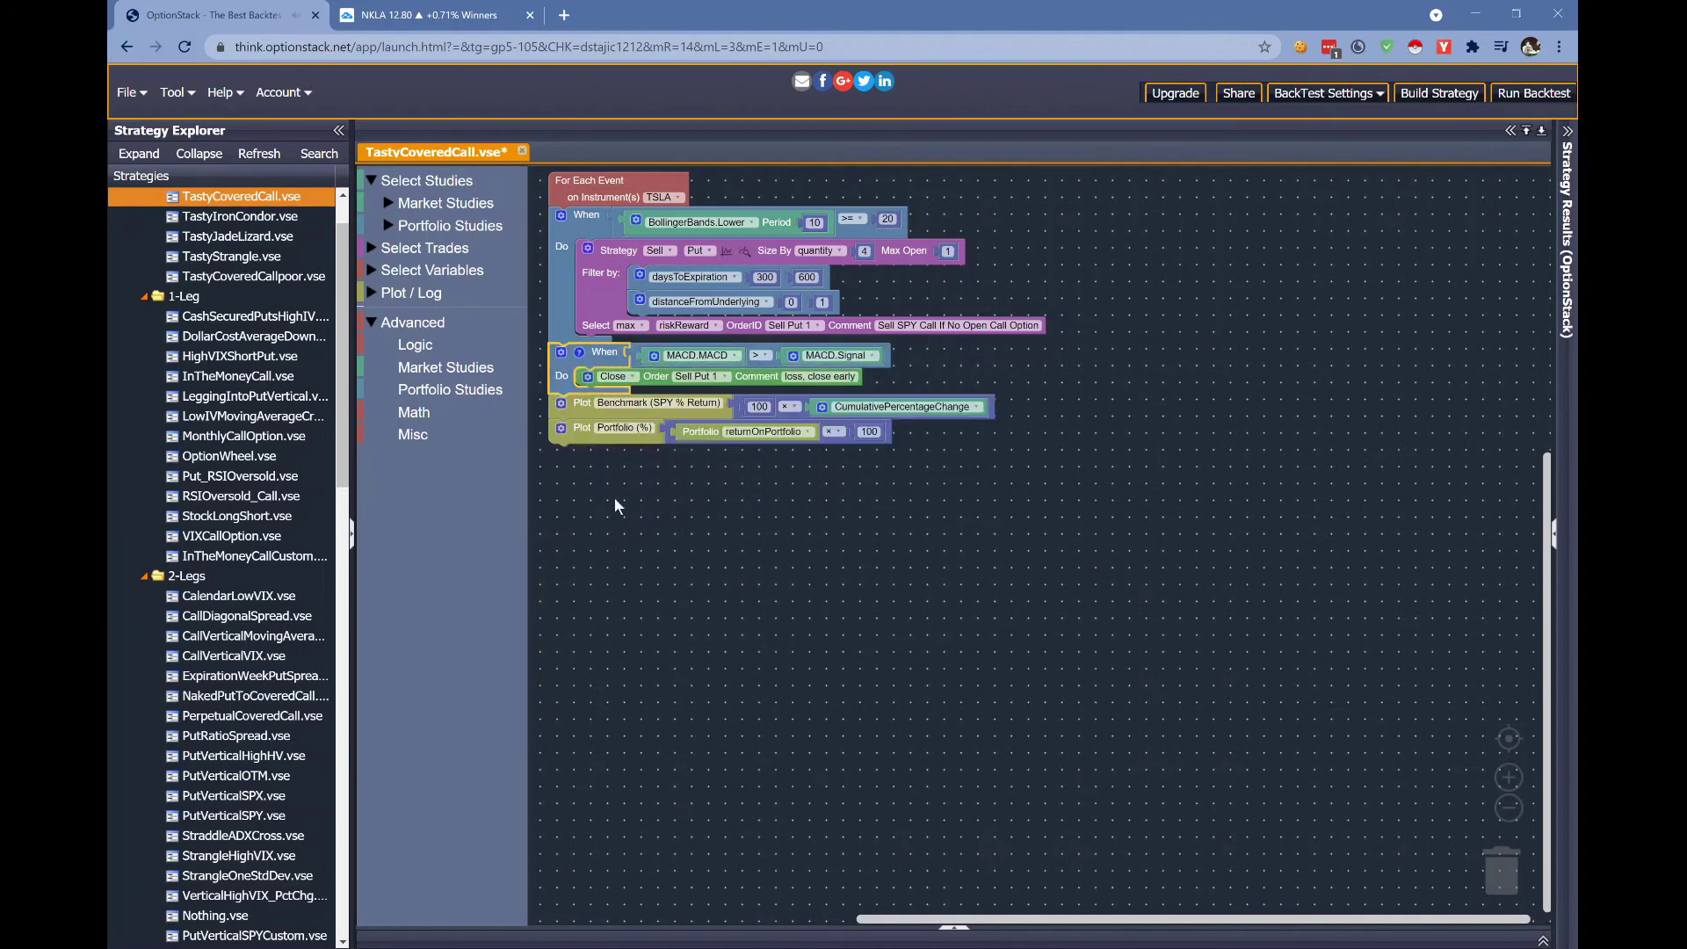
pyautogui.click(628, 380)
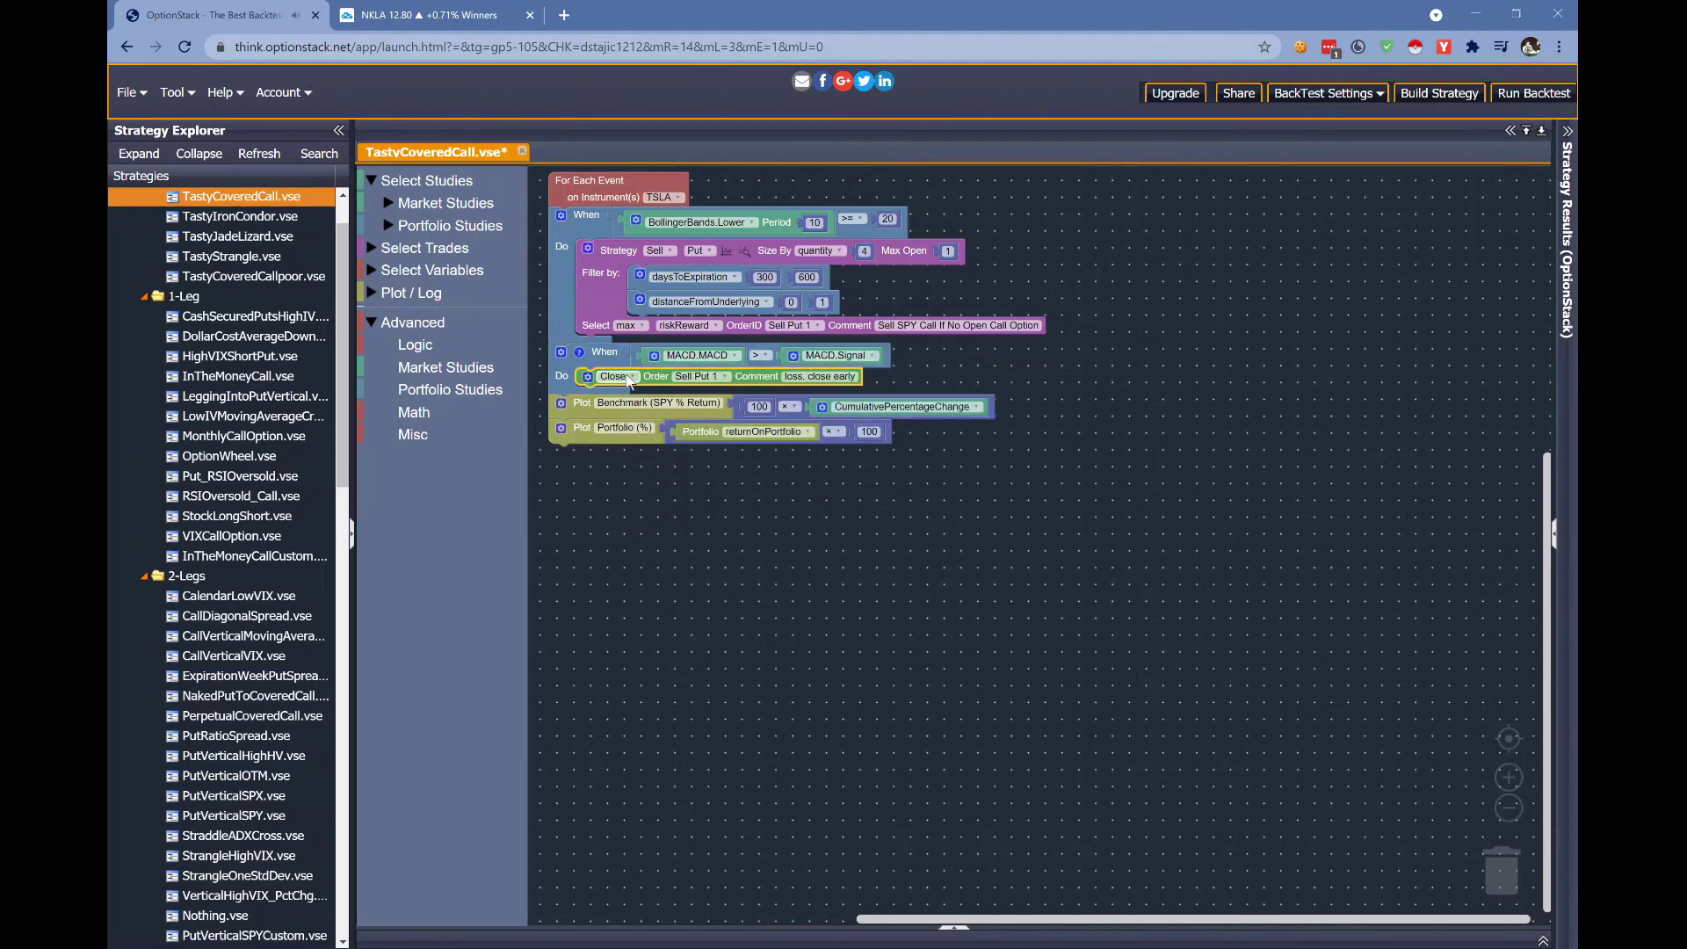
pyautogui.click(702, 378)
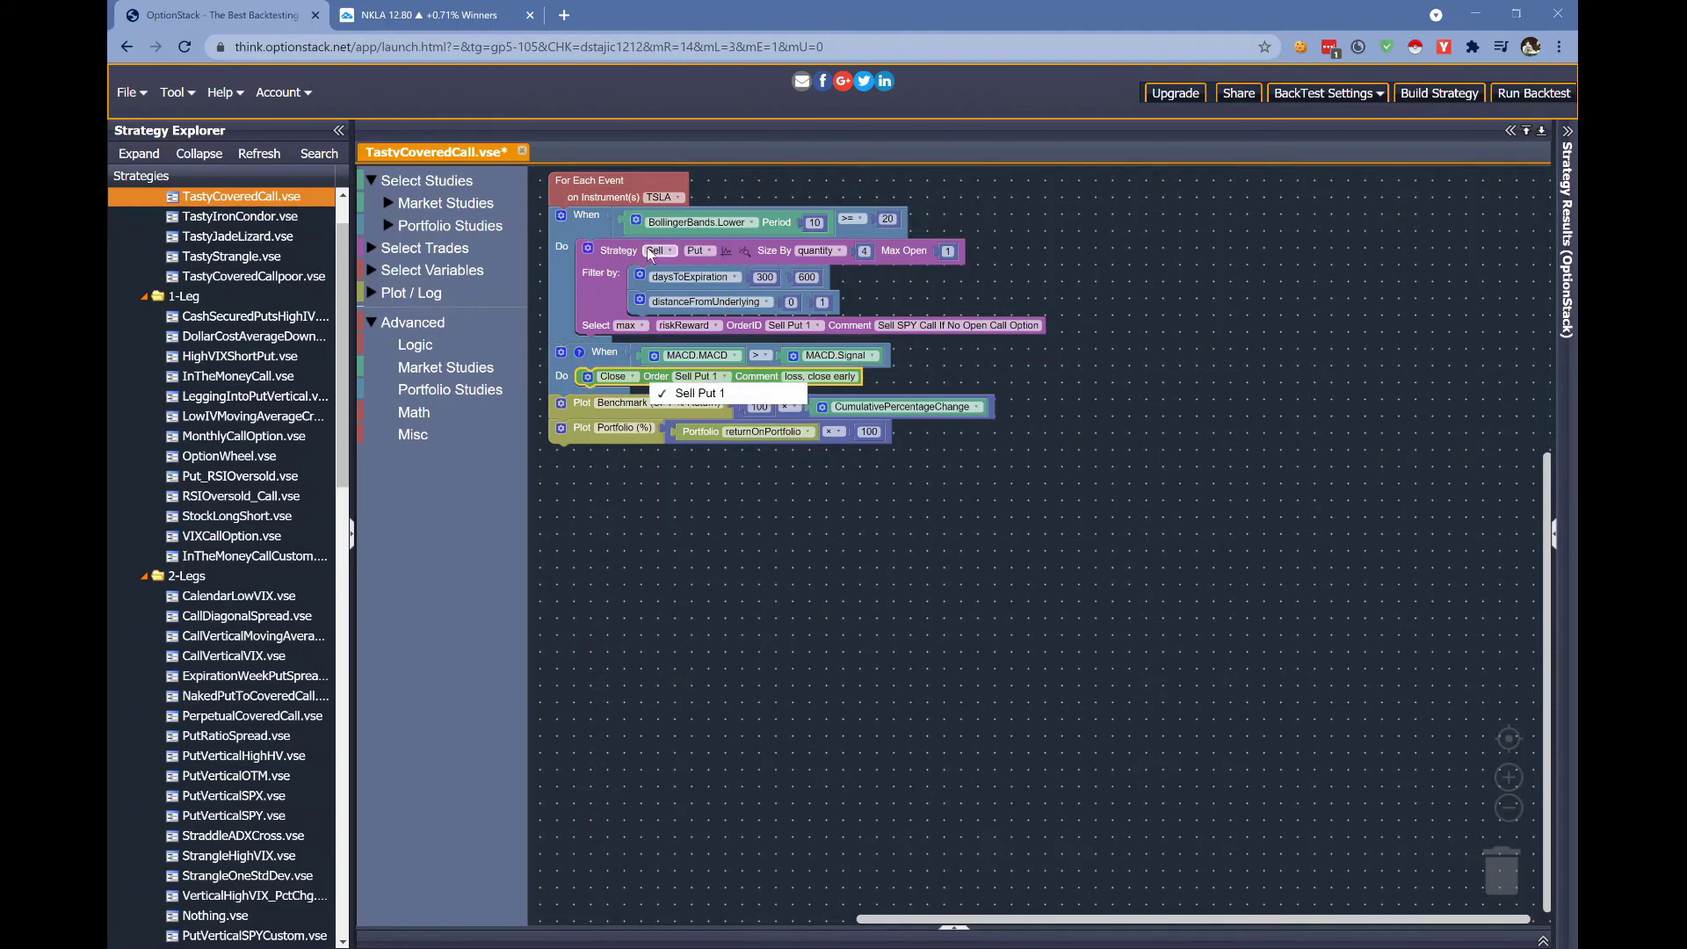
pyautogui.moveTo(866, 380); pyautogui.dragTo(859, 381)
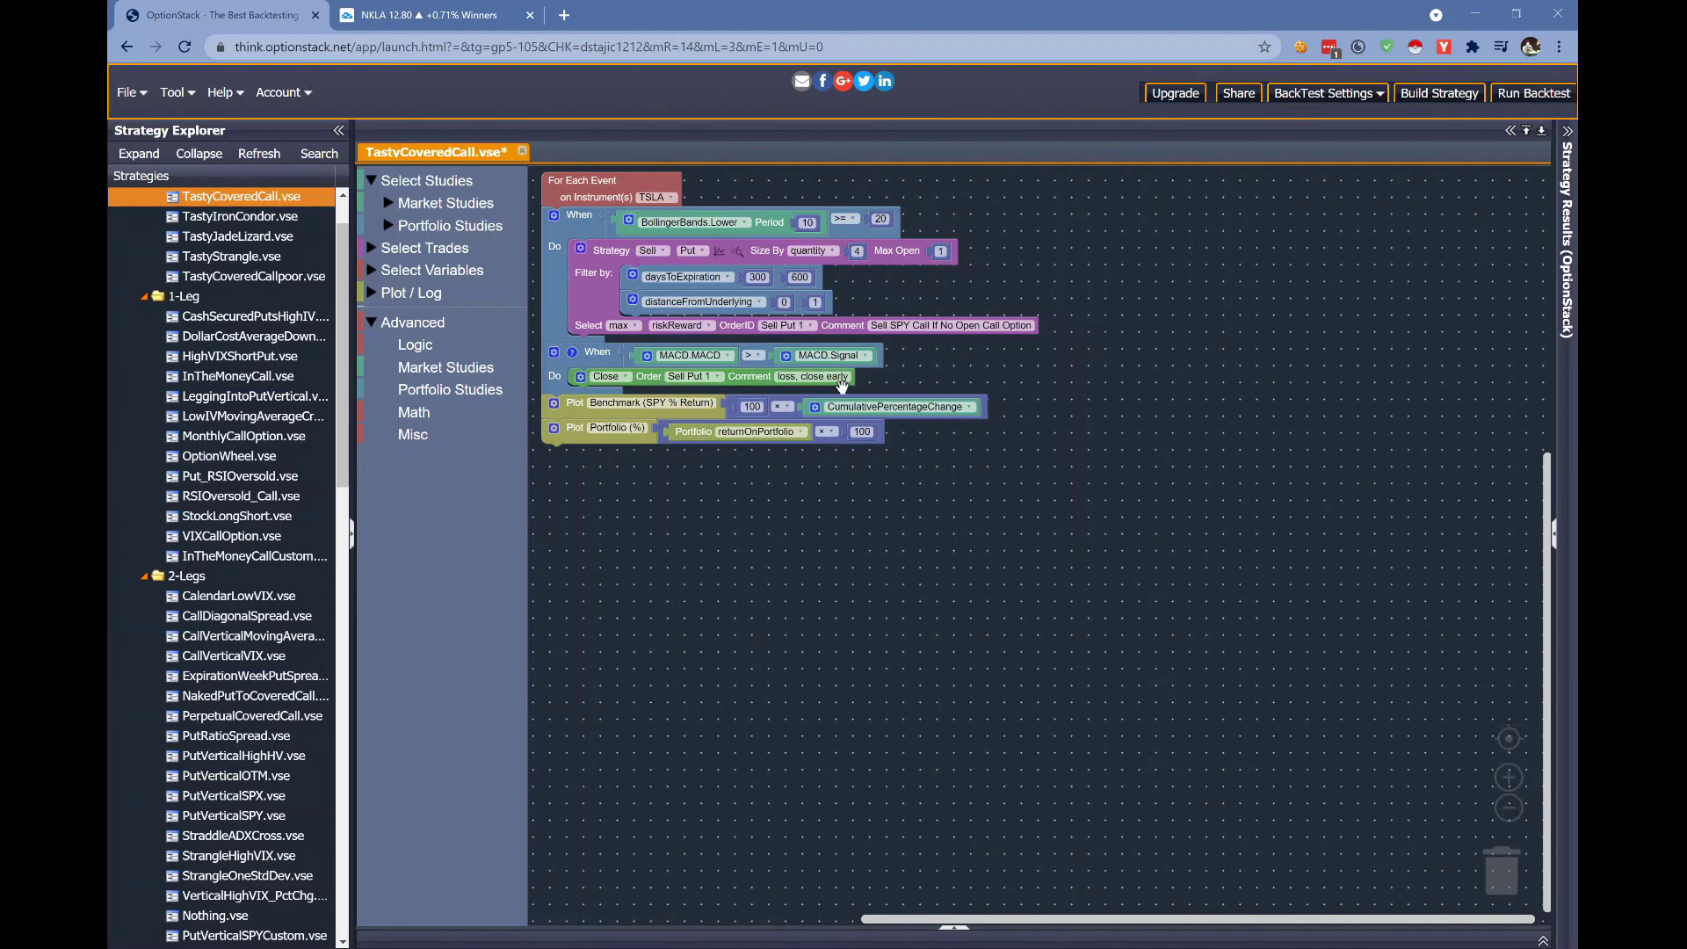
# Rerun the backtest with the MACD exit and check the 2019-09-17 put sale (54.15) and 2019-10-18 buy-back (48.85)
pyautogui.click(1439, 93)
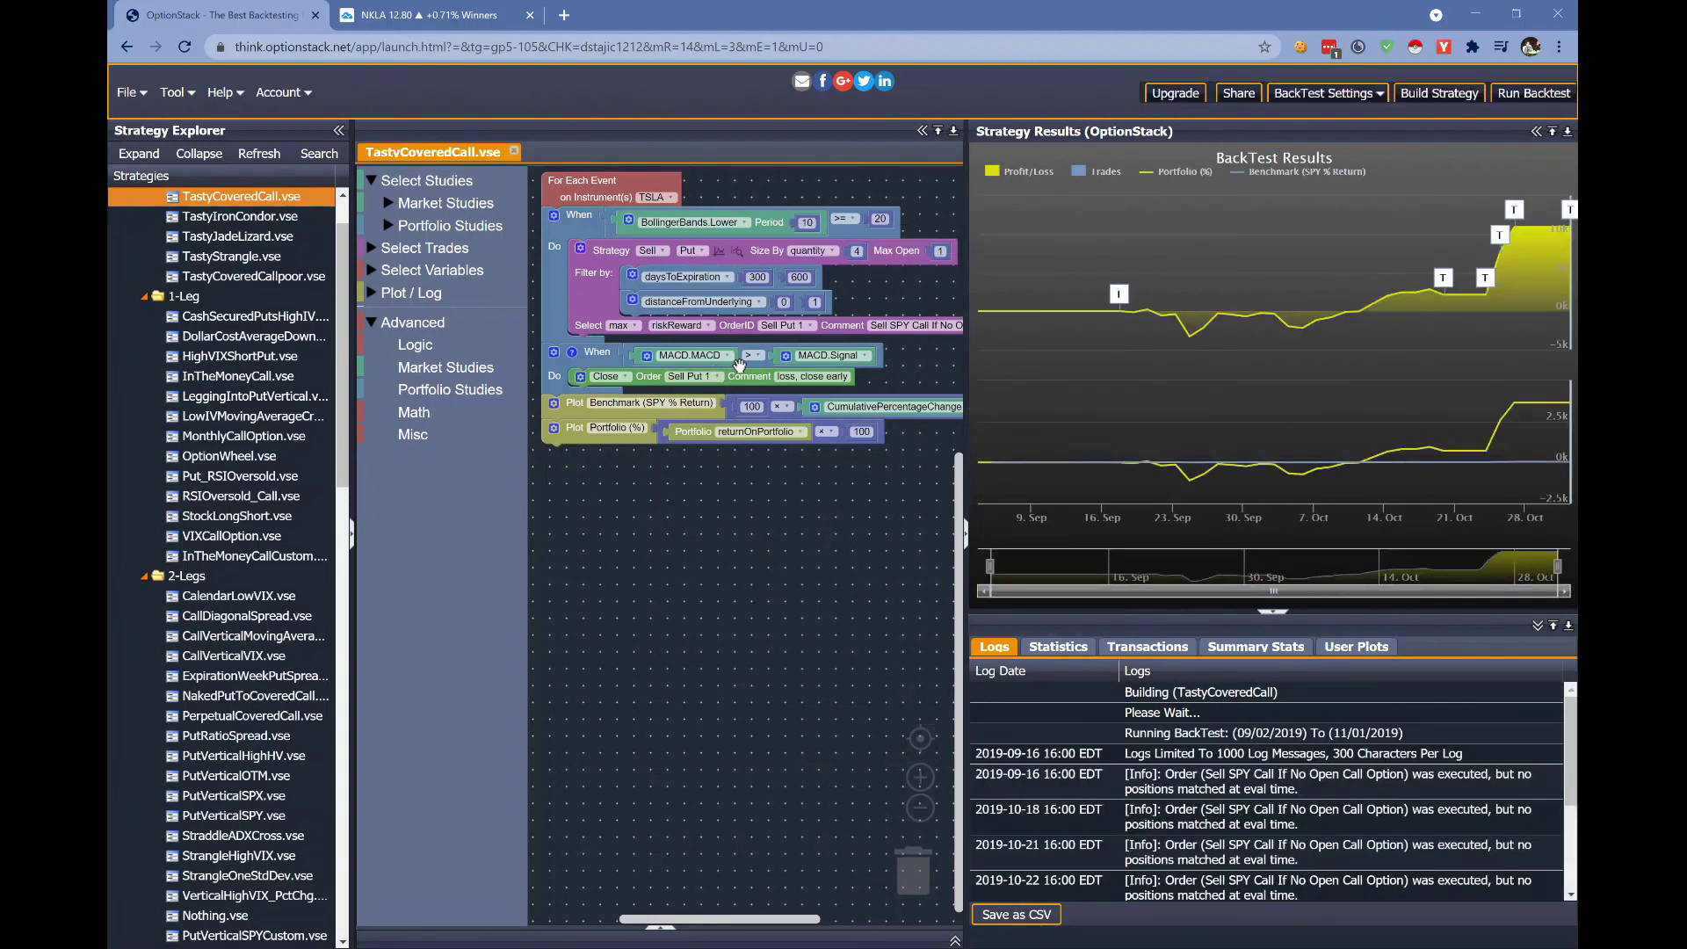
pyautogui.click(1172, 646)
pyautogui.click(1237, 724)
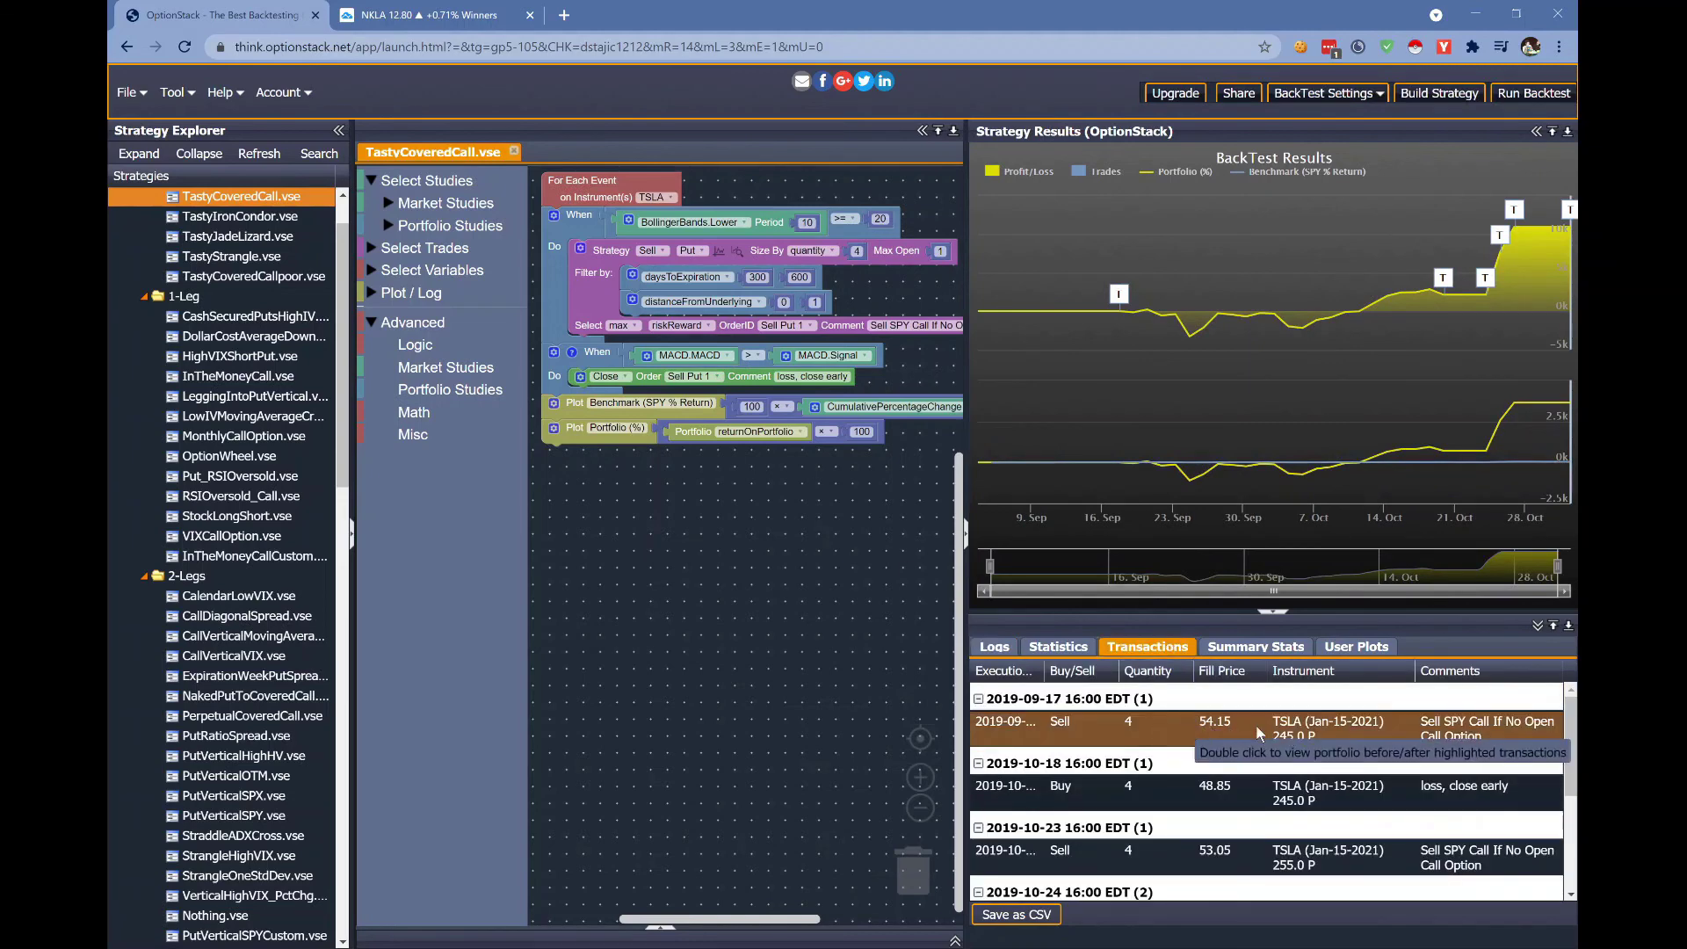
pyautogui.click(1285, 778)
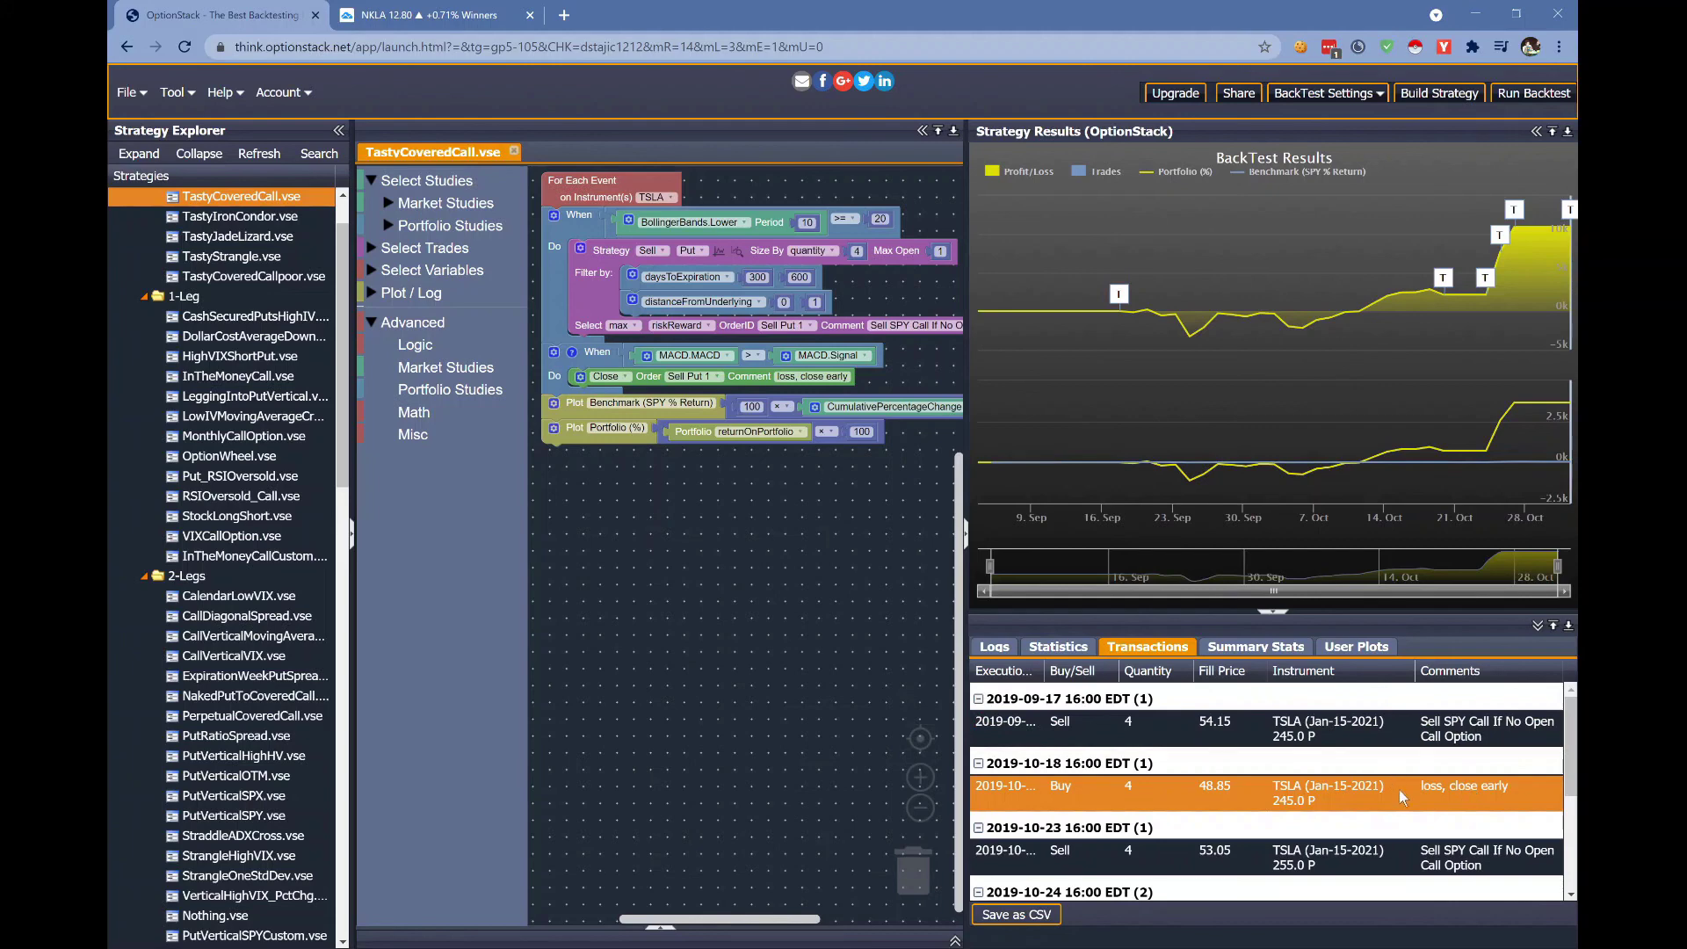
# Review the 2019-10-23 put sale at 53.05 and its 2019-10-24 'loss, close early' buy-back at 39.175
pyautogui.scroll(-1, 1398, 789)
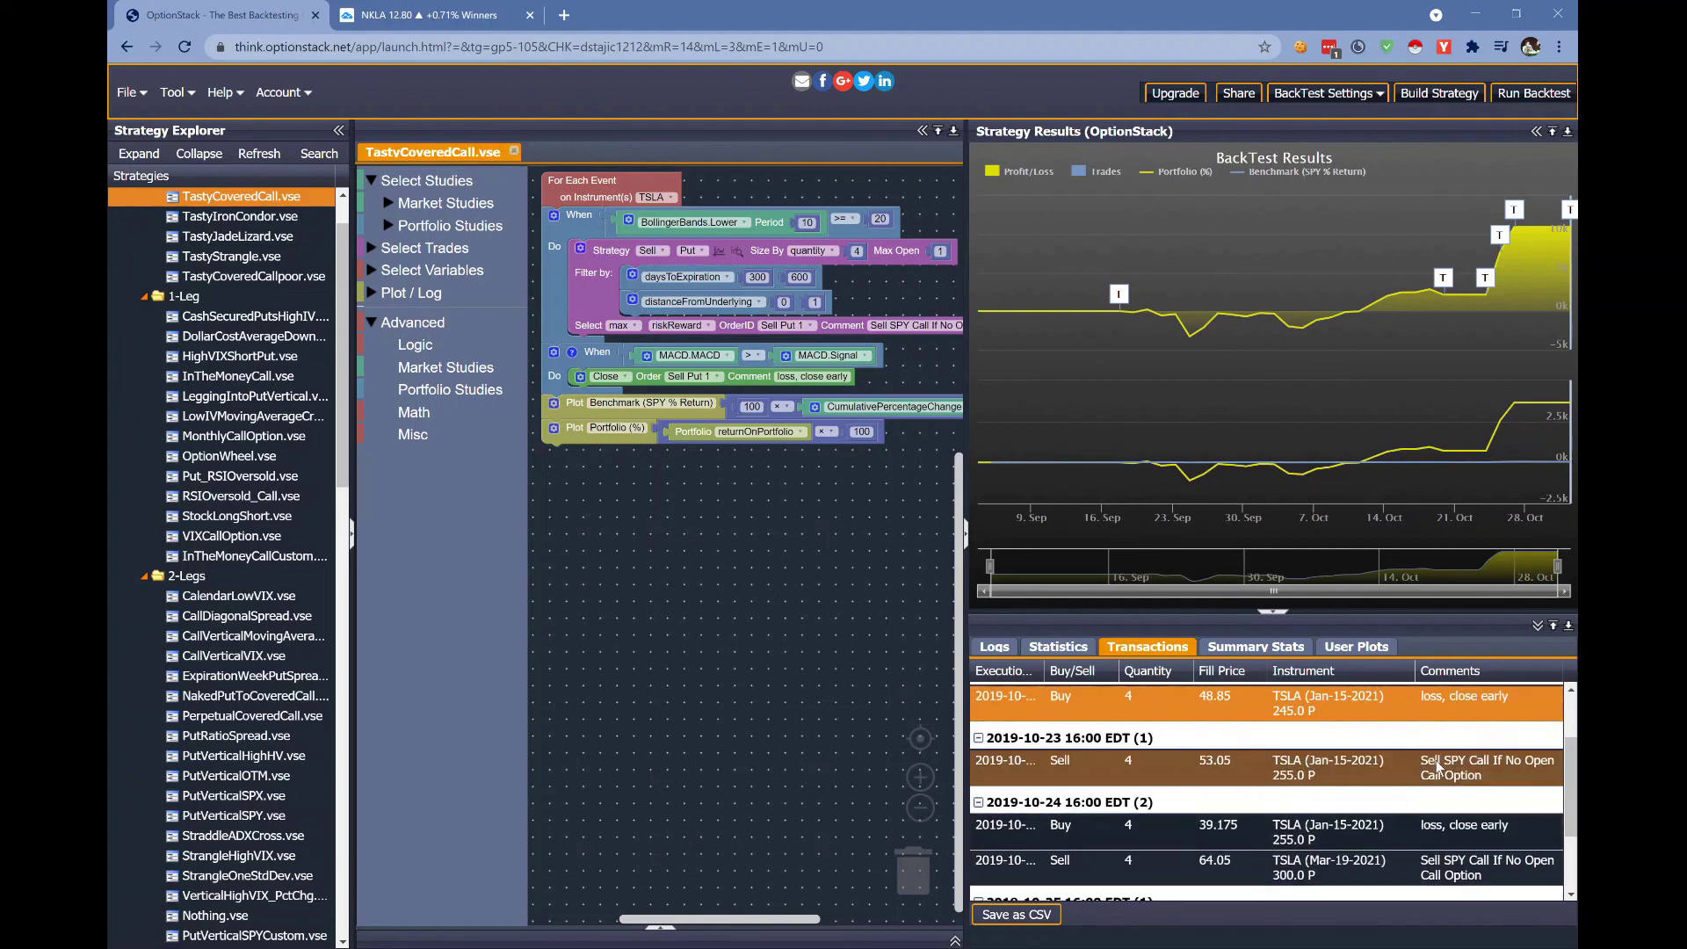
pyautogui.click(1431, 776)
pyautogui.click(1435, 831)
pyautogui.scroll(-2, 1439, 839)
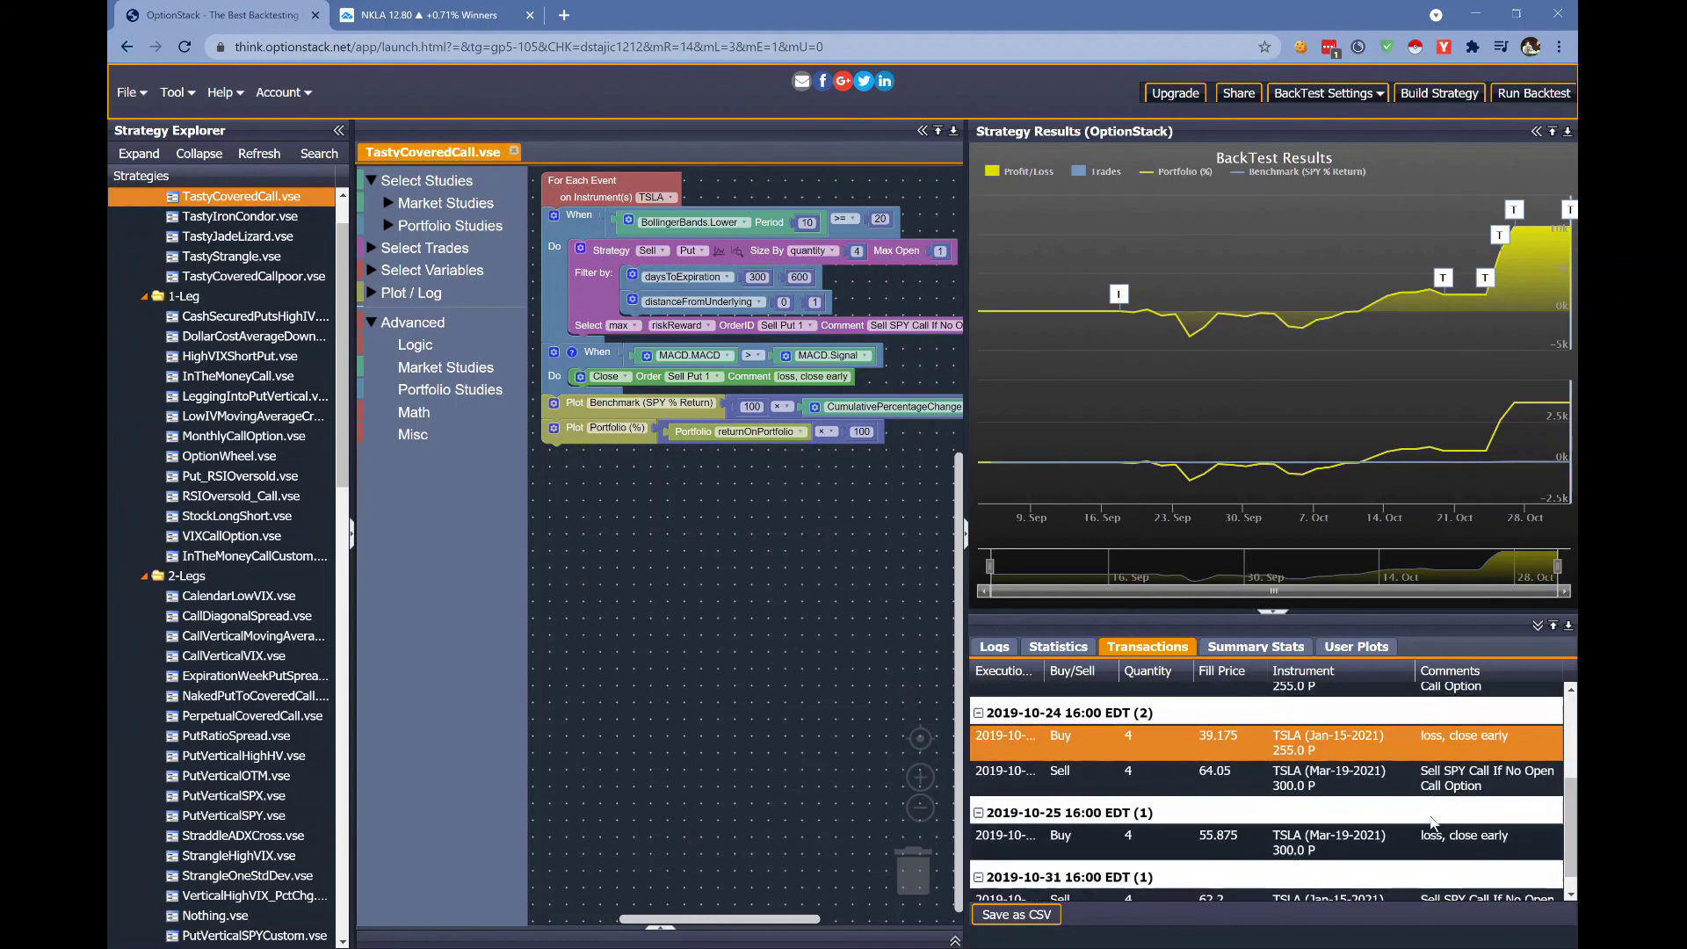
pyautogui.scroll(2, 1438, 847)
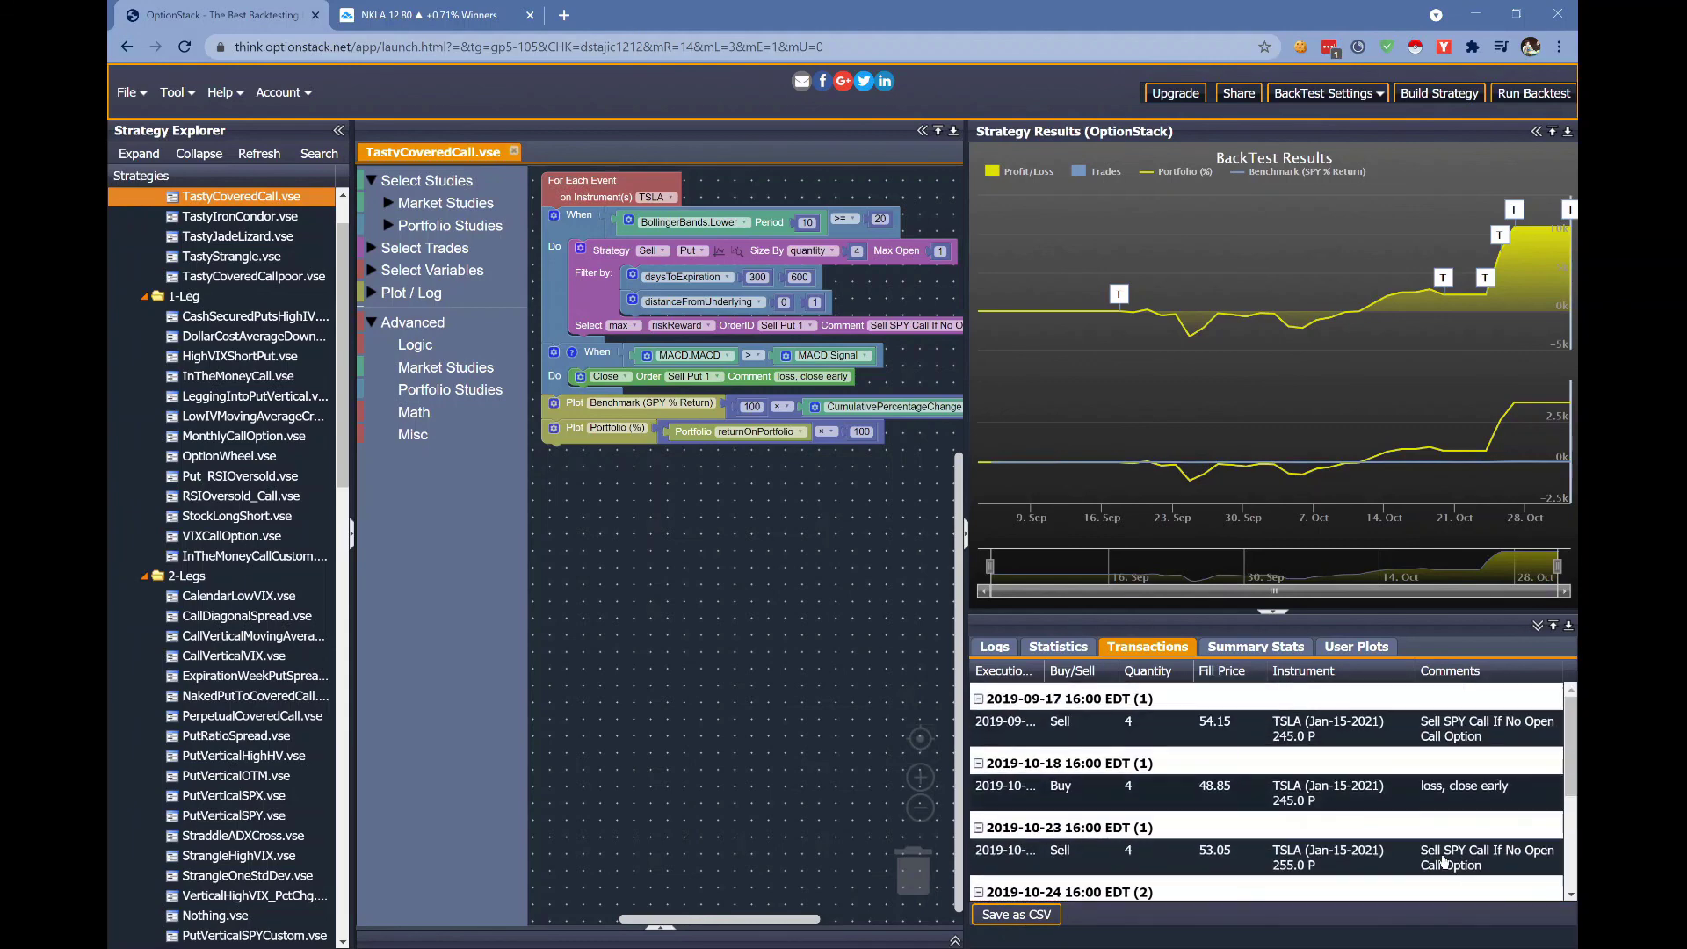
pyautogui.scroll(-2, 1433, 846)
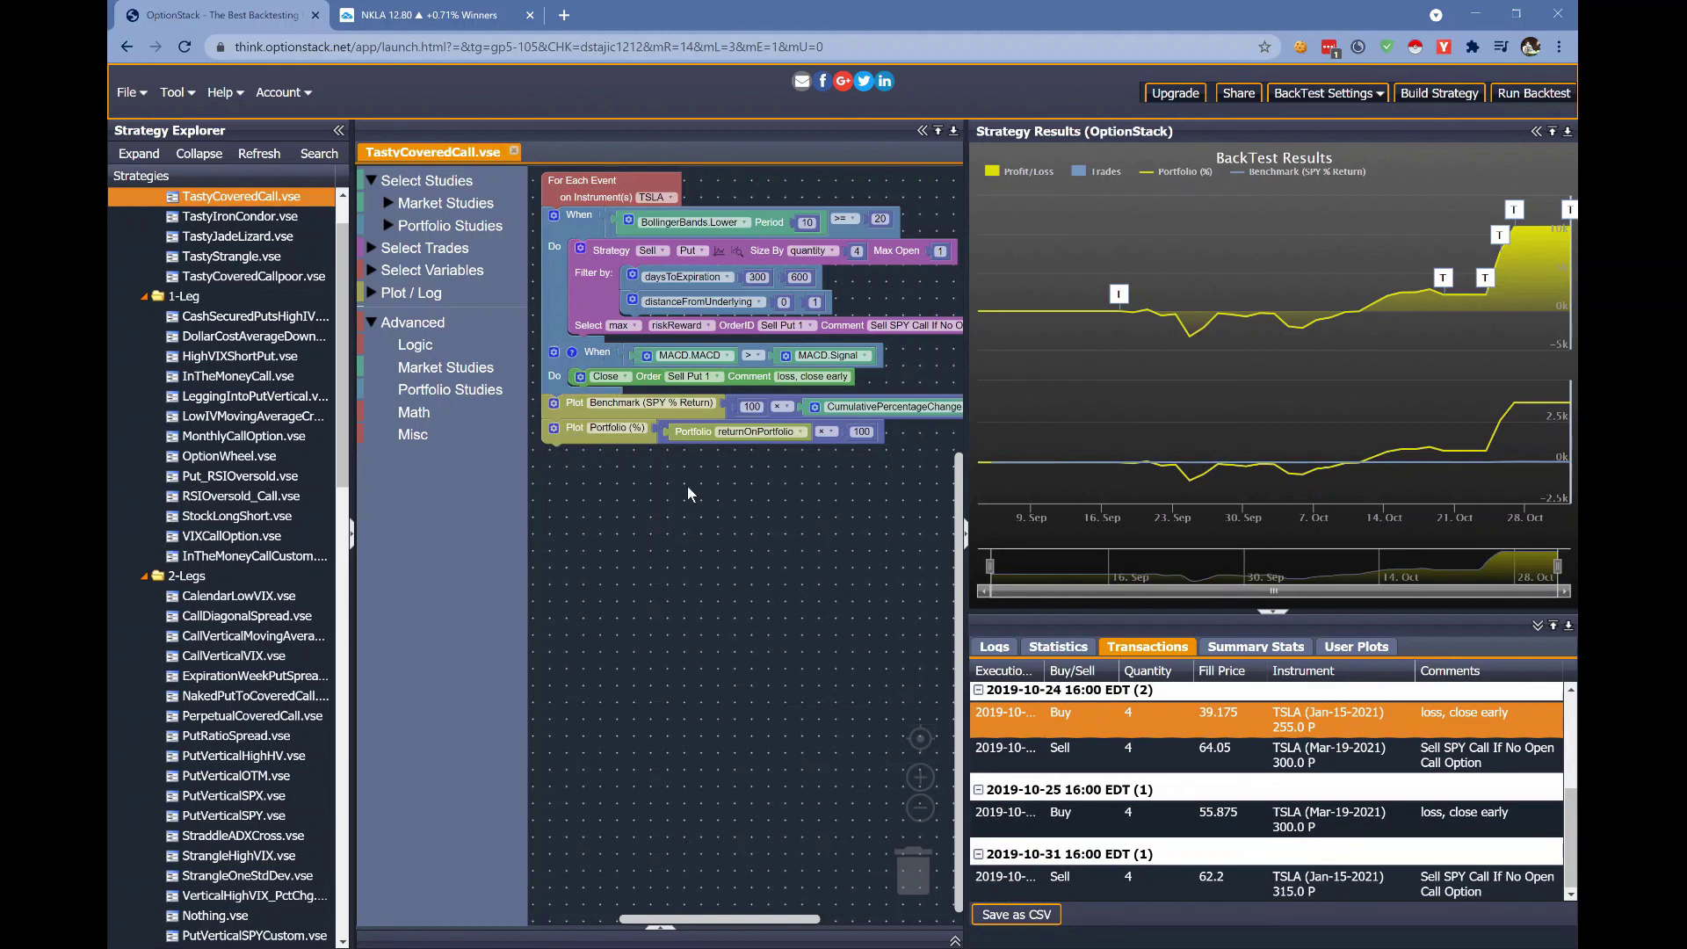
pyautogui.scroll(-6, 216, 568)
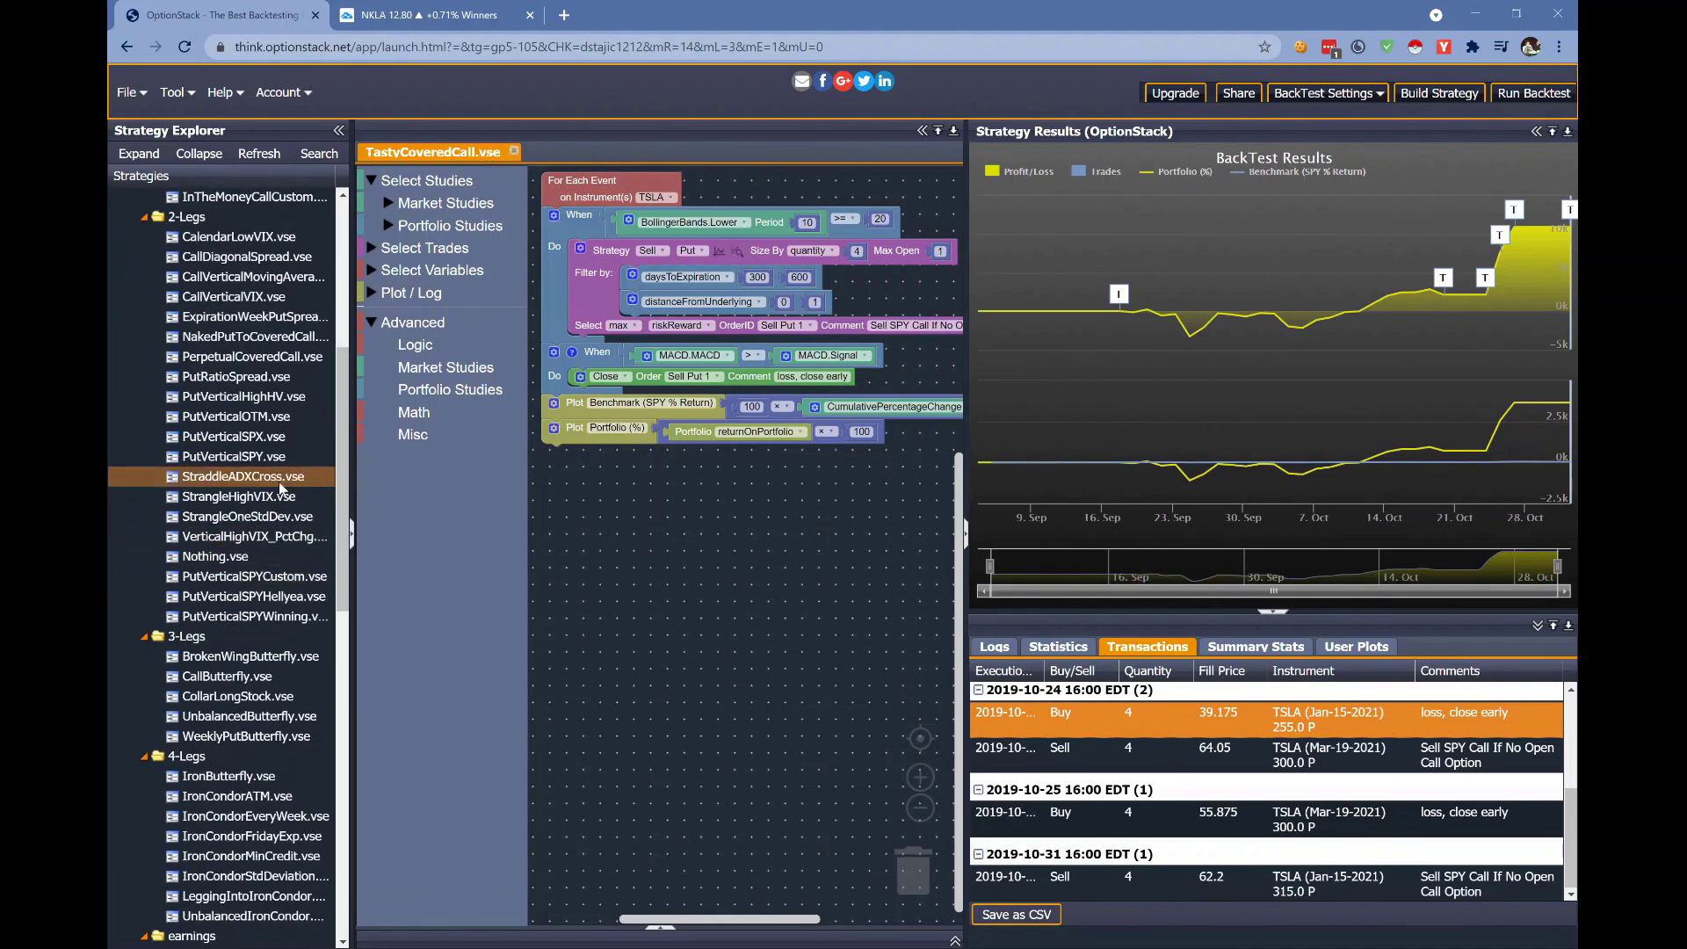